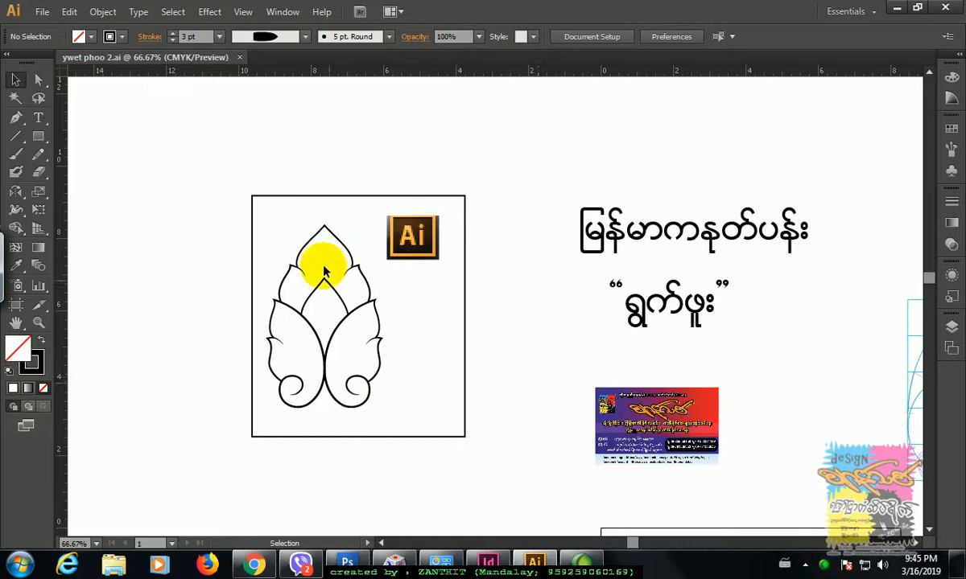
Examine the contact card and the finished leaf ornament in the framed reference up close.
key("ctrl+plus")
key("ctrl+plus")
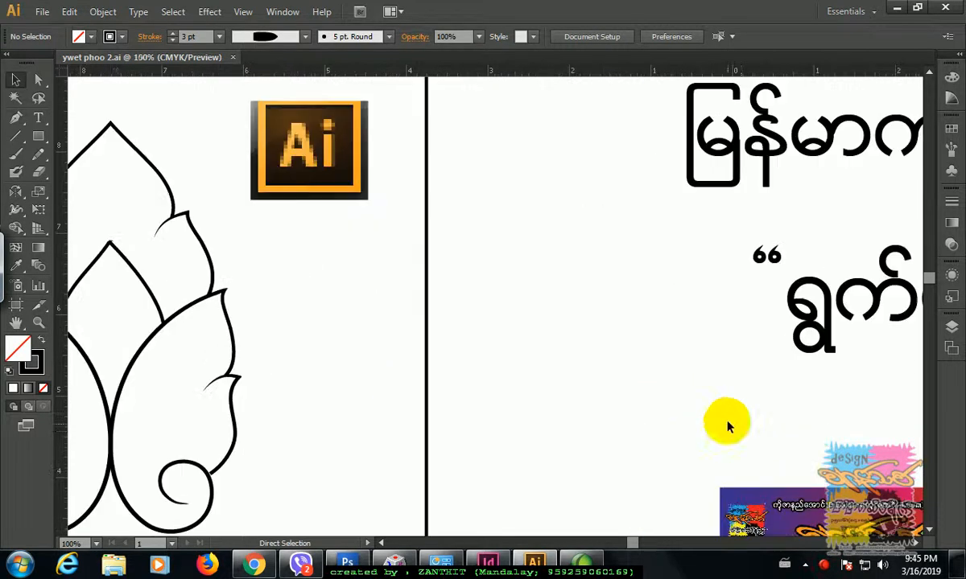
left_click_drag(740, 432, 548, 274)
left_click_drag(637, 390, 533, 277)
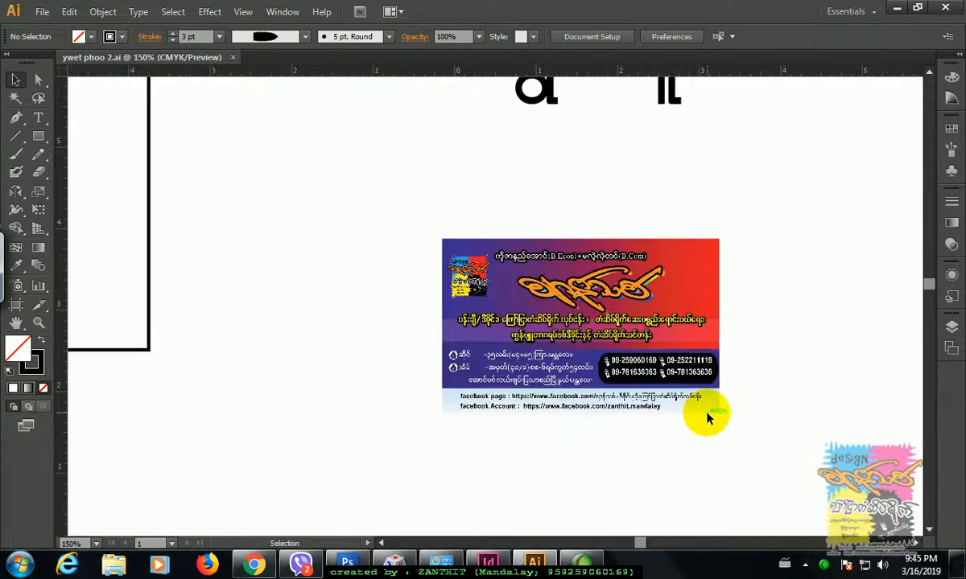
key("ctrl+plus")
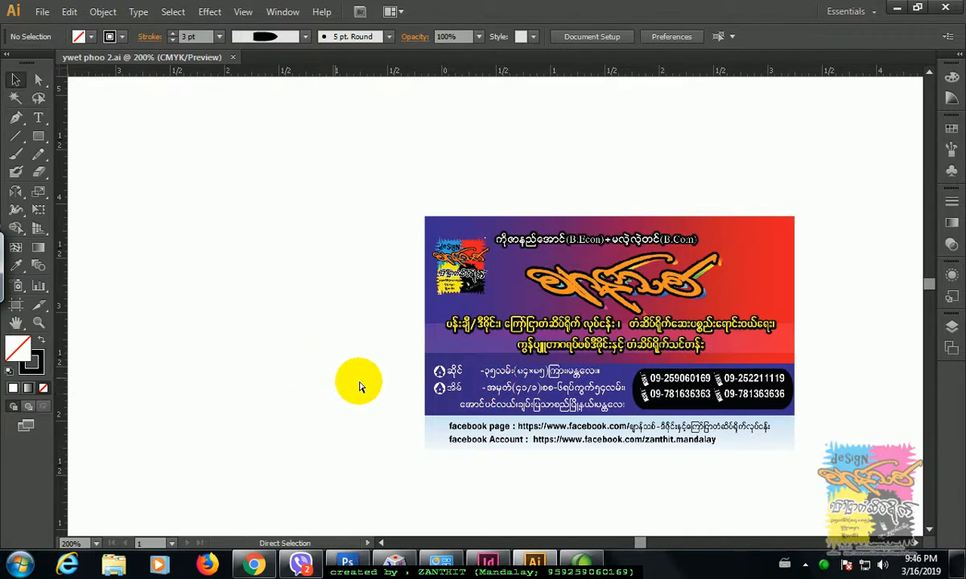
key("ctrl+plus")
key("ctrl+minus")
key("ctrl+minus")
key("ctrl+minus")
key("ctrl+minus")
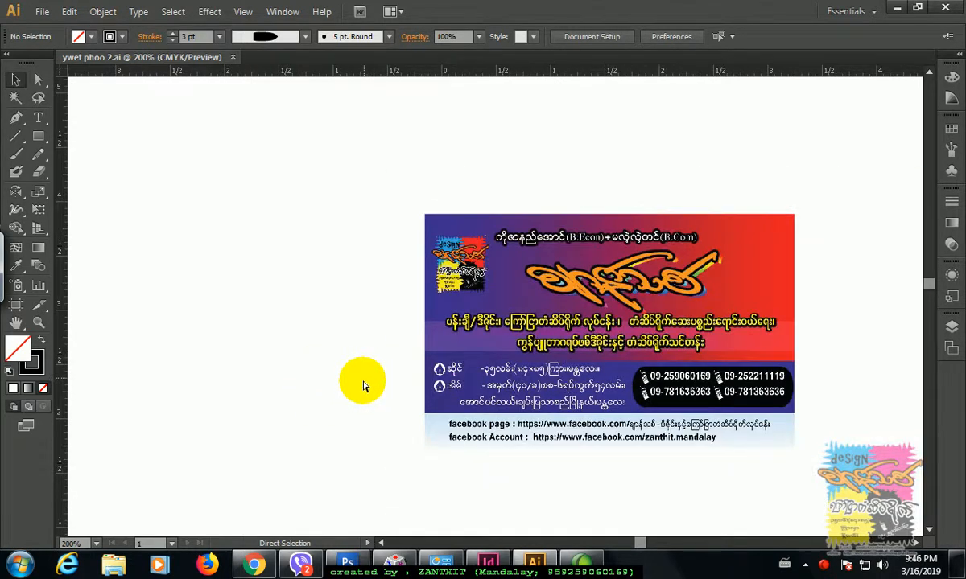
left_click_drag(375, 401, 547, 449)
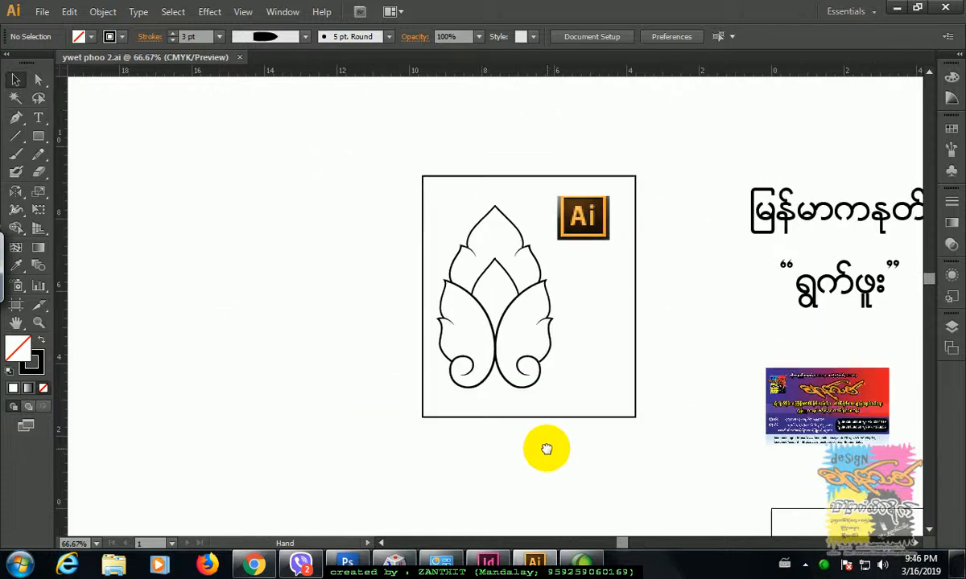
key("ctrl+plus")
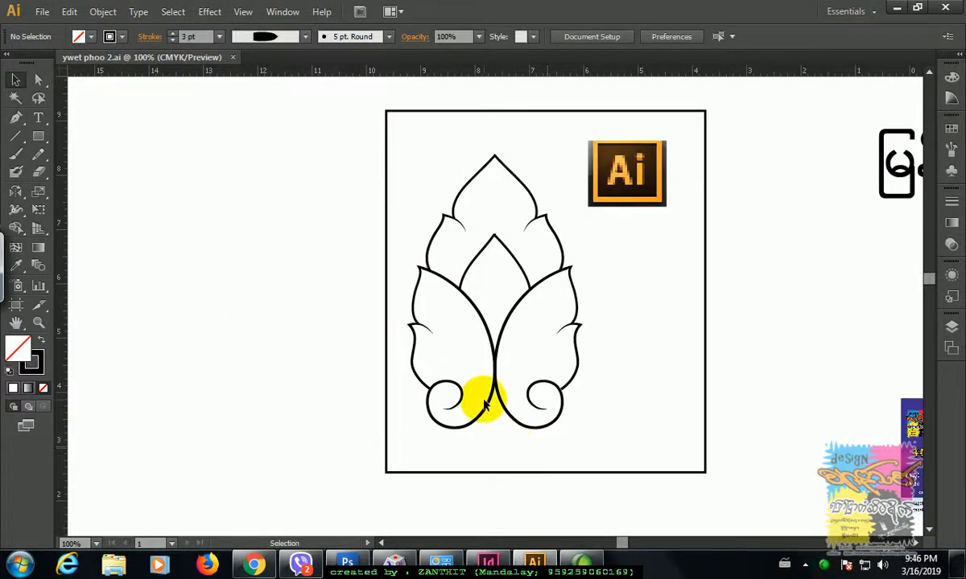
key("ctrl+plus")
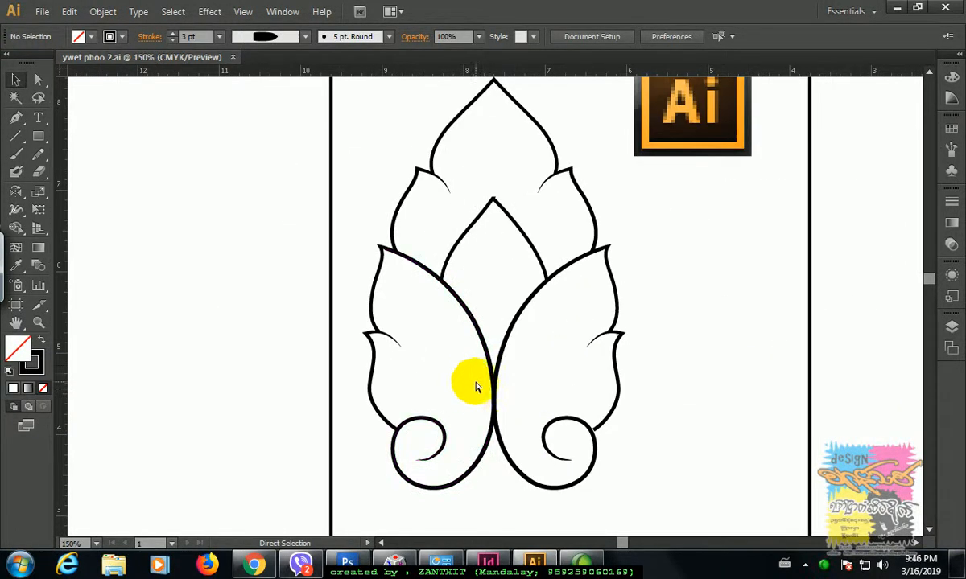
key("ctrl+minus")
left_click_drag(291, 379, 394, 373)
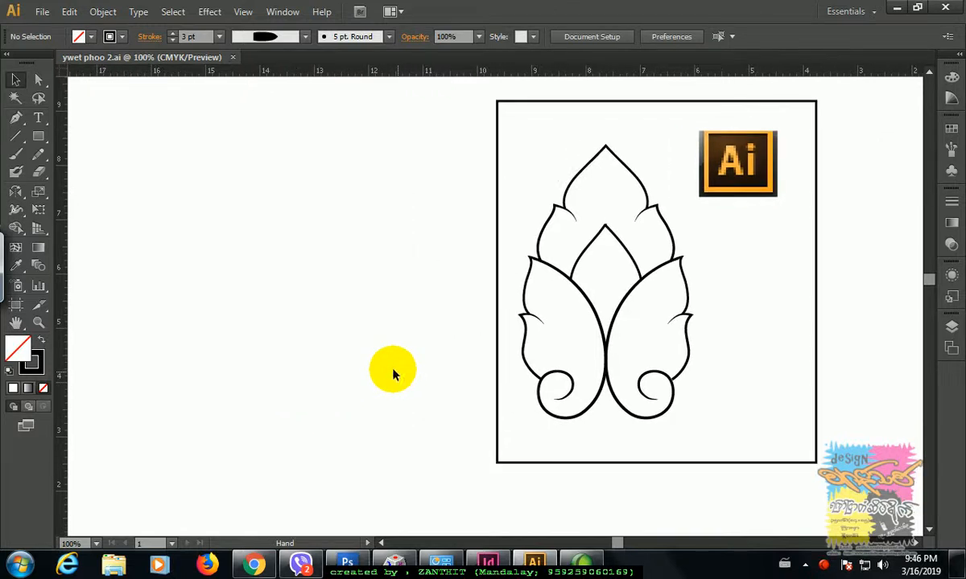
Set the Rectangular Grid tool to 4 horizontal dividers and 1 vertical divider.
left_click(41, 140)
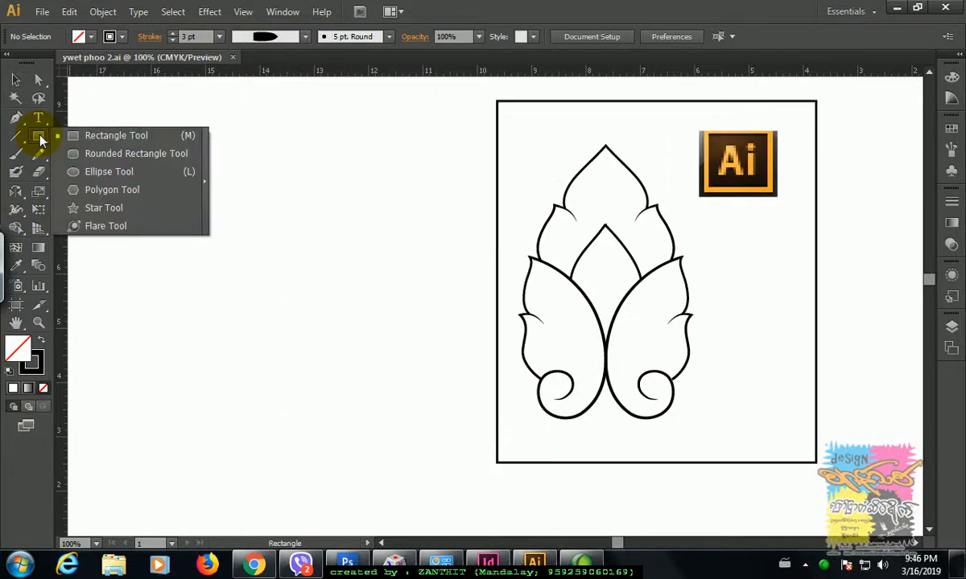
left_click(18, 139)
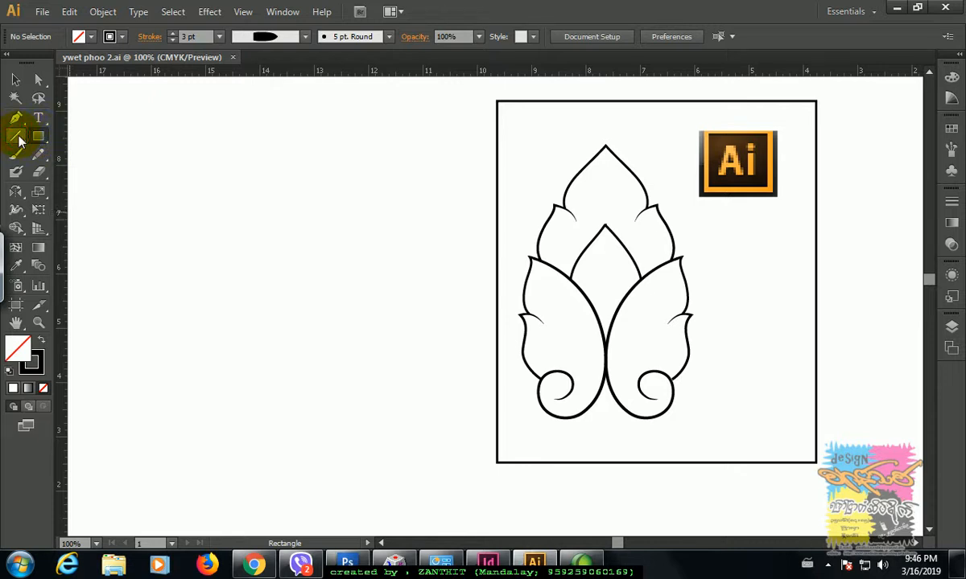
left_click(17, 137)
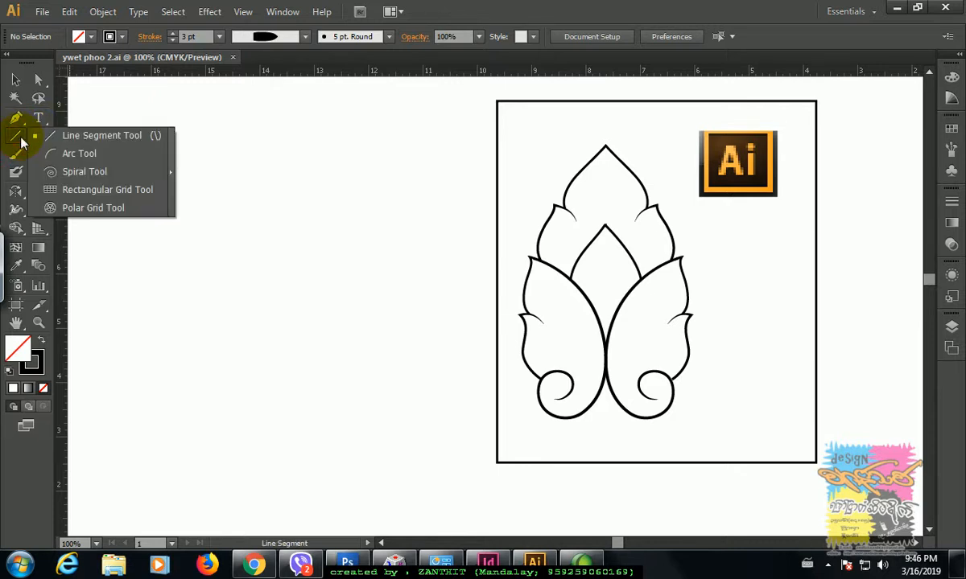
left_click(92, 200)
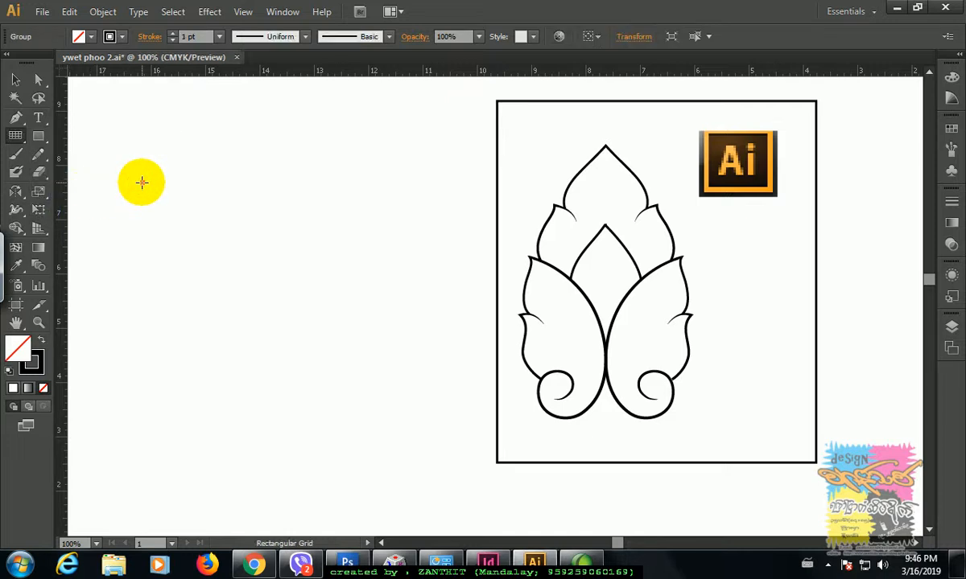
key("ctrl+z")
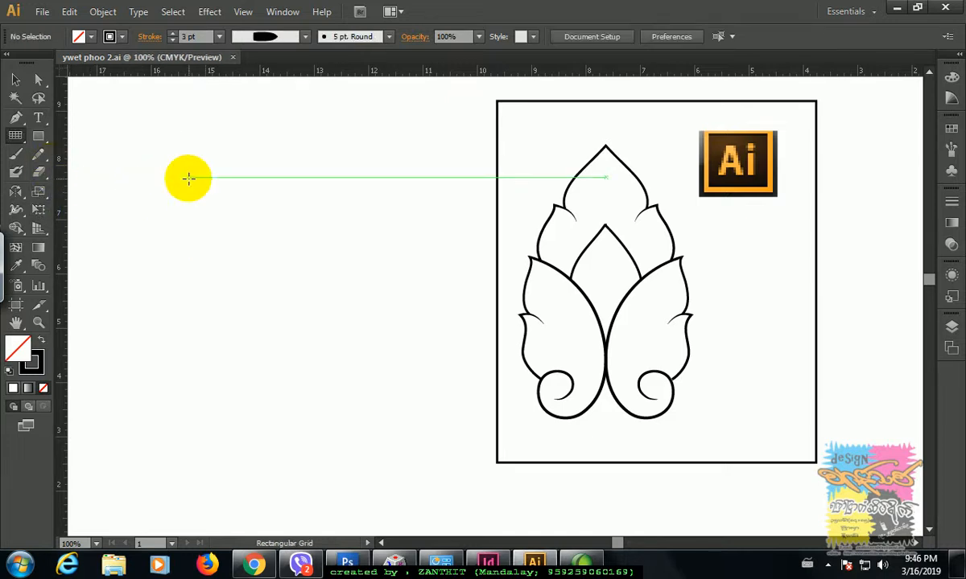
left_click(187, 178)
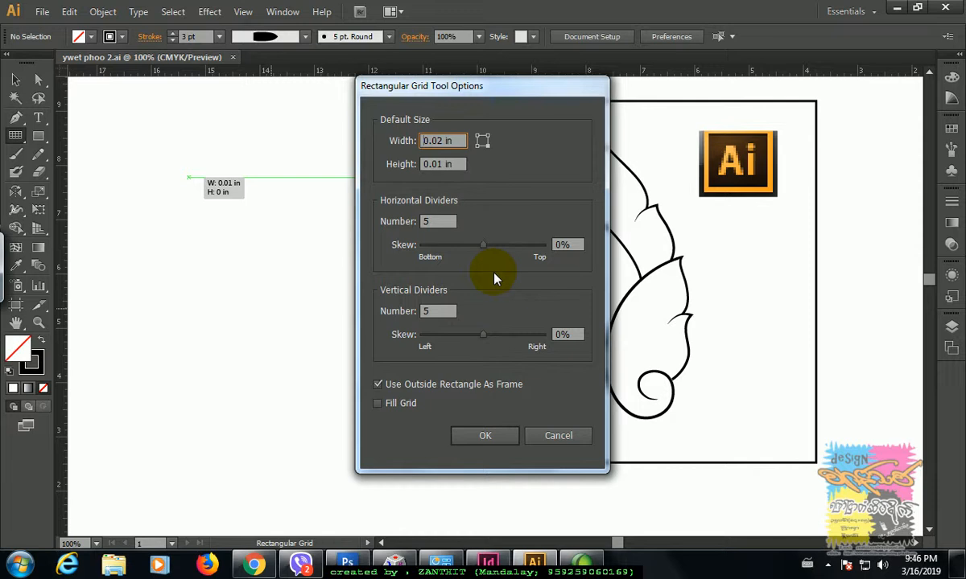
double_click(426, 222)
type("4")
double_click(441, 313)
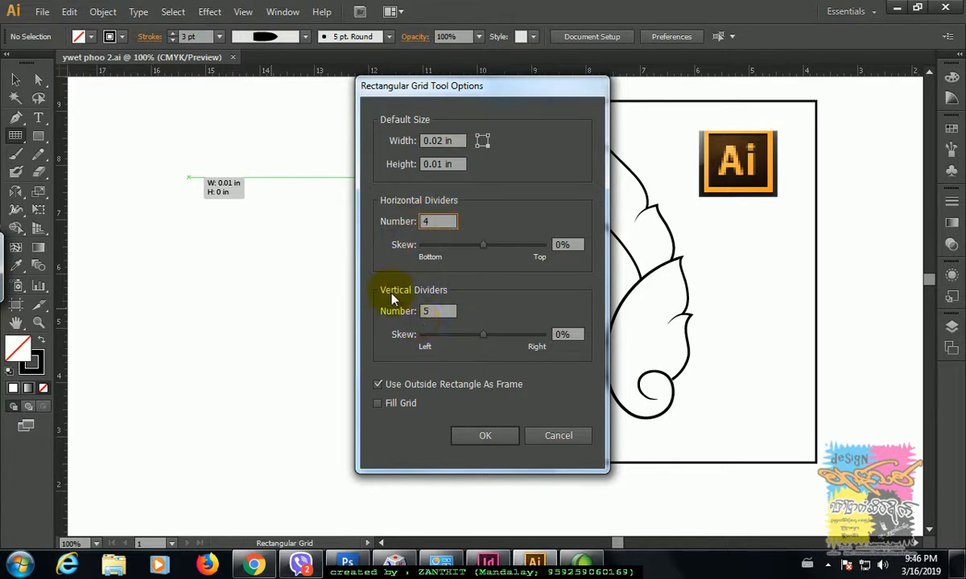
type("1")
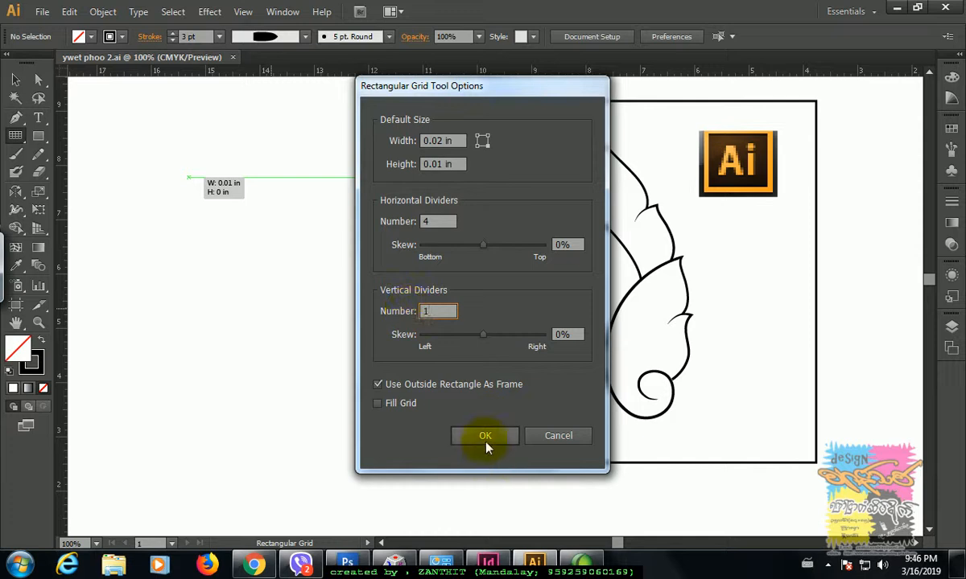
left_click(484, 438)
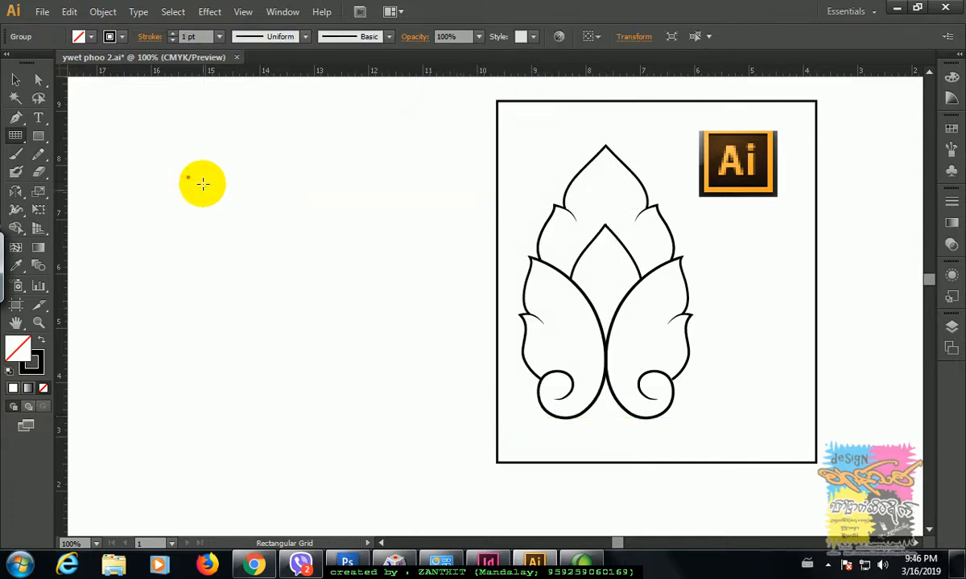
Draw a grid about 2.83 in wide and 4.64 in high beside the framed ornament, and delete the tiny stray grid near its corner.
left_click_drag(204, 176, 358, 429)
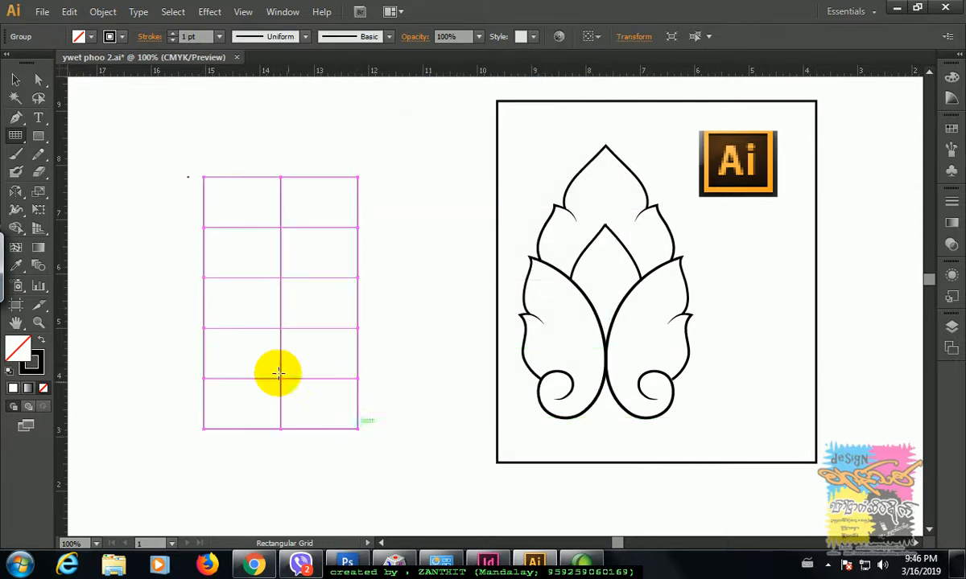
left_click(13, 79)
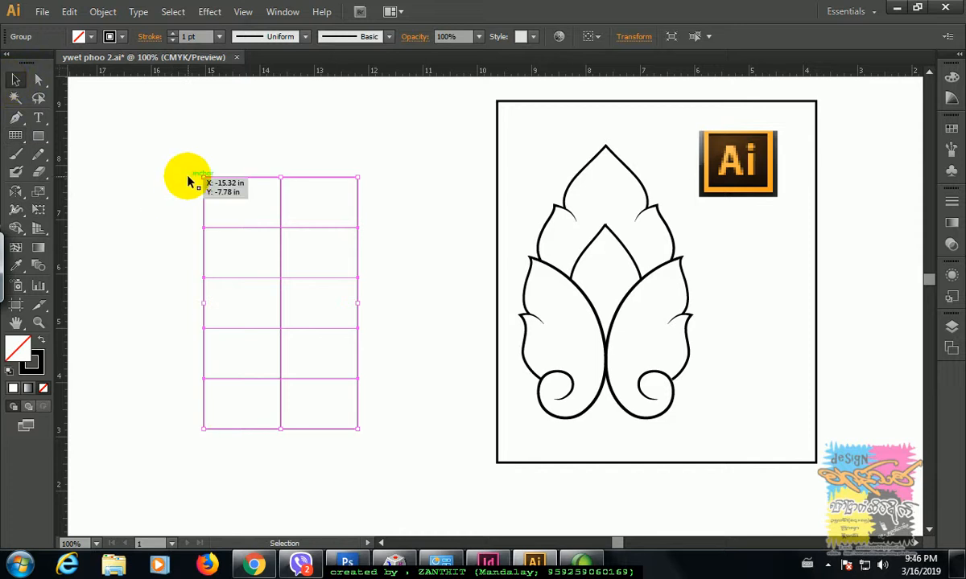
left_click(188, 181)
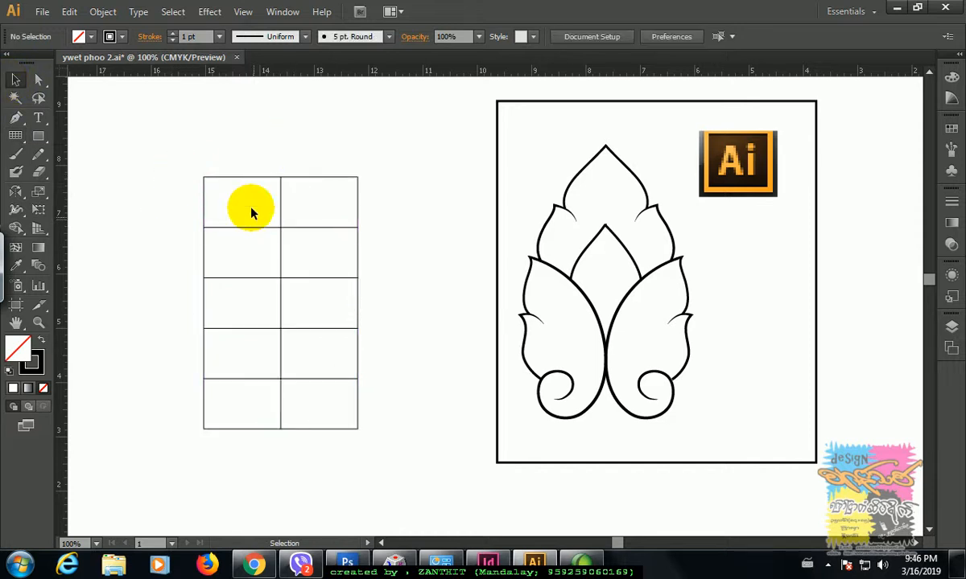
Resize the grid to 3 in wide and 5 in high.
left_click(251, 379)
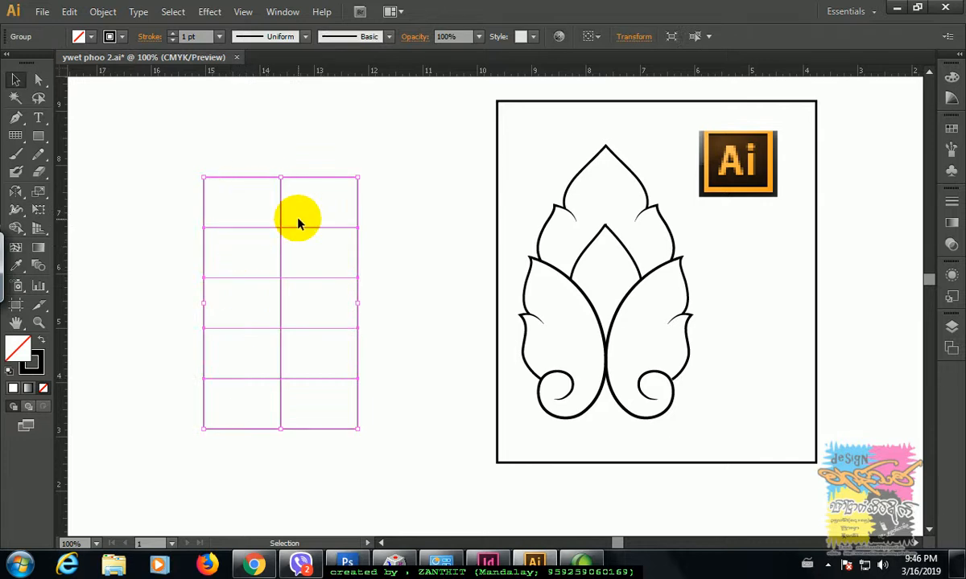
left_click(634, 38)
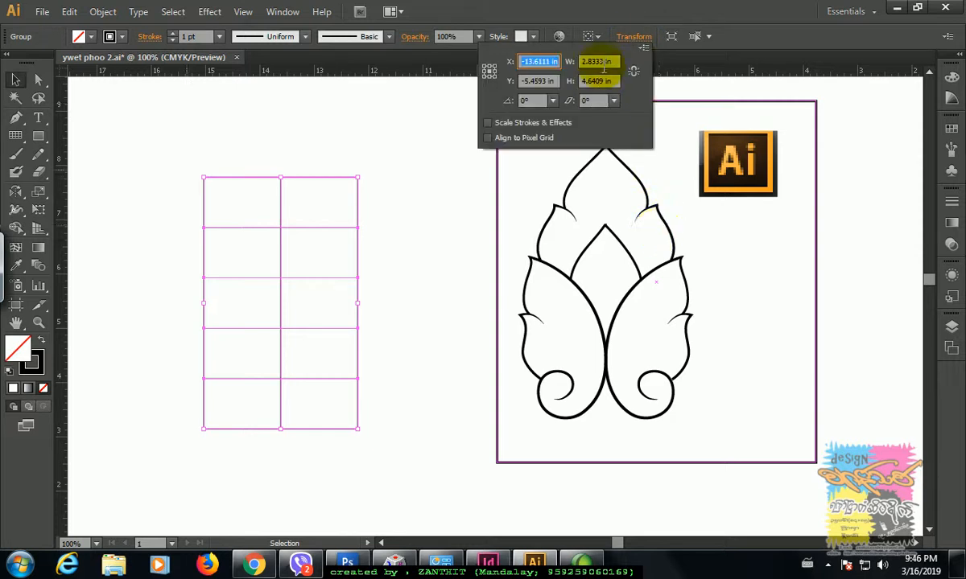
left_click(585, 64)
left_click_drag(585, 69, 571, 74)
type("3")
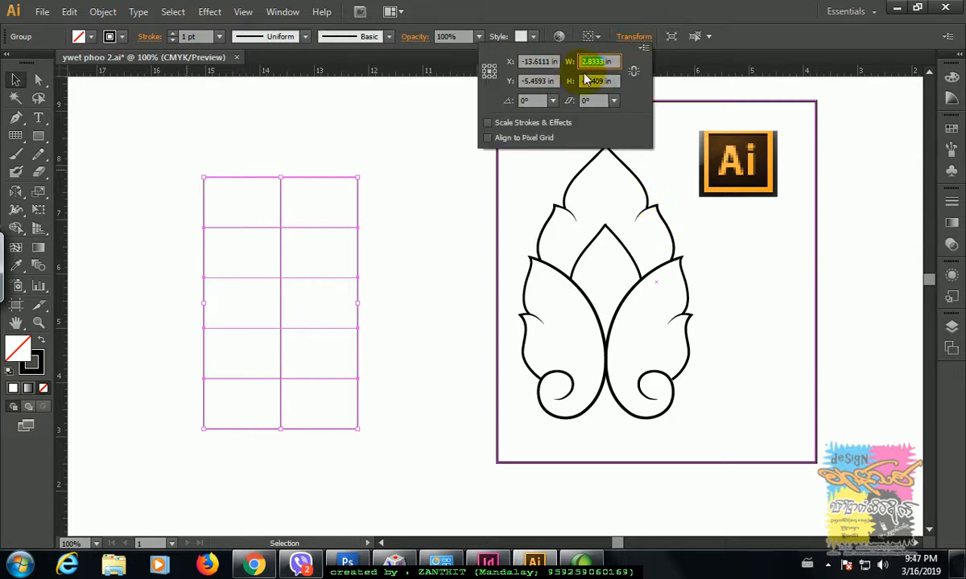
key("Tab")
left_click_drag(604, 81, 555, 85)
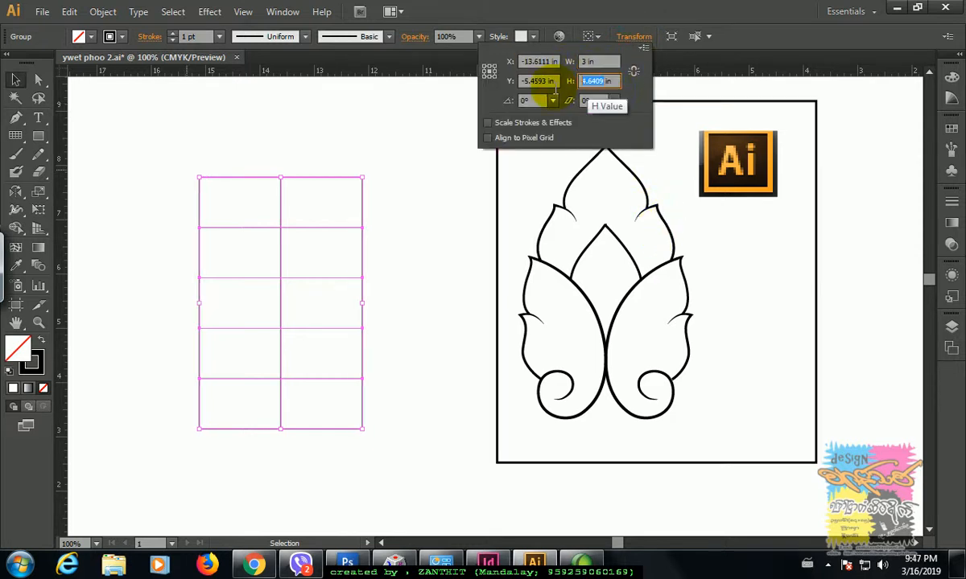
type("5")
key("Return")
left_click(448, 233)
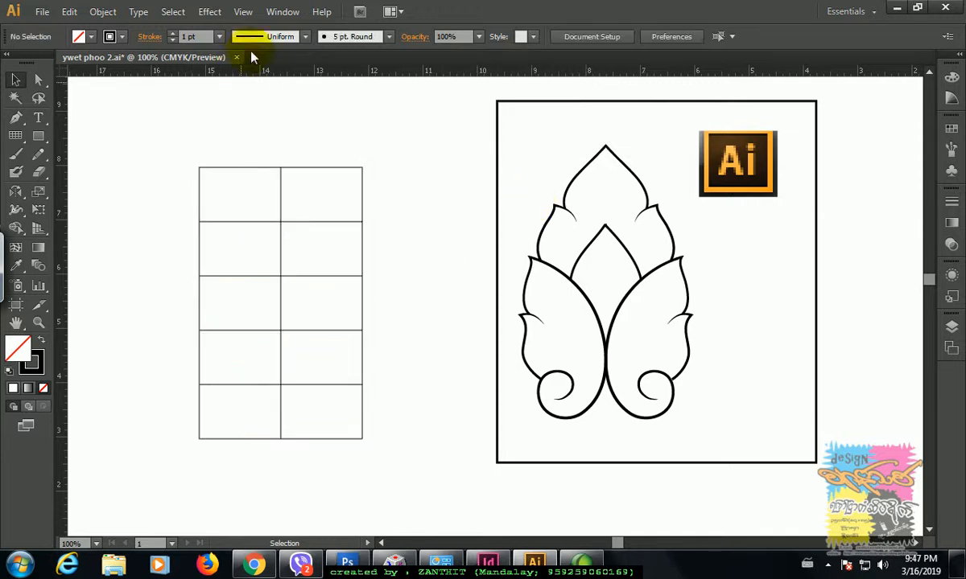
Show the document's layers and change the grid's stroke colour to light blue.
left_click(293, 15)
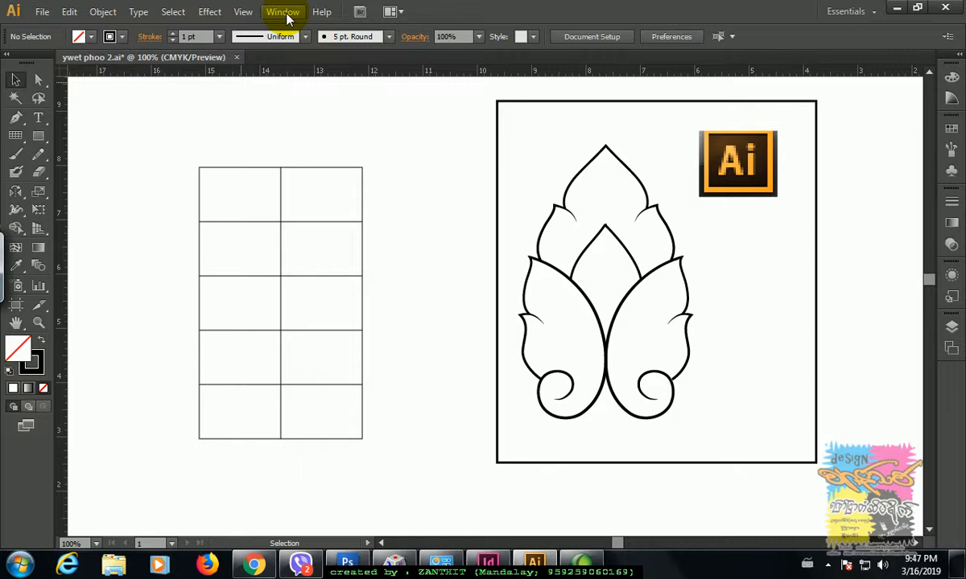
left_click(410, 378)
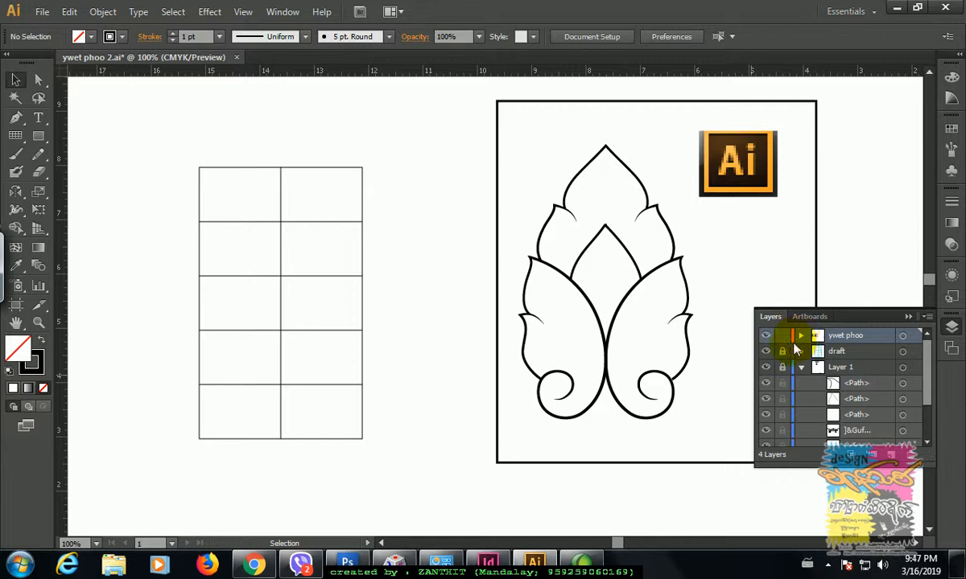
left_click_drag(185, 145, 380, 464)
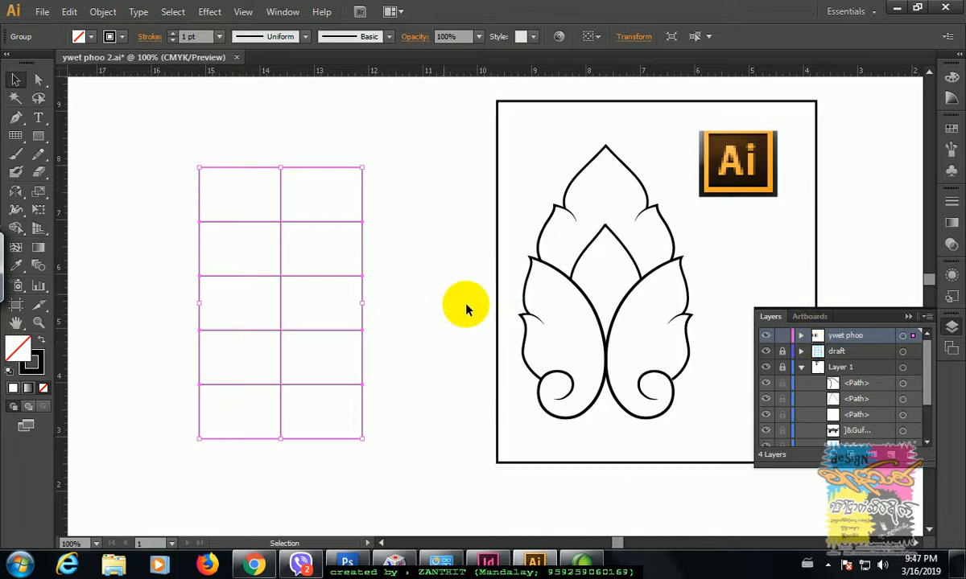
left_click(427, 267)
left_click_drag(178, 133, 425, 476)
left_click(120, 37)
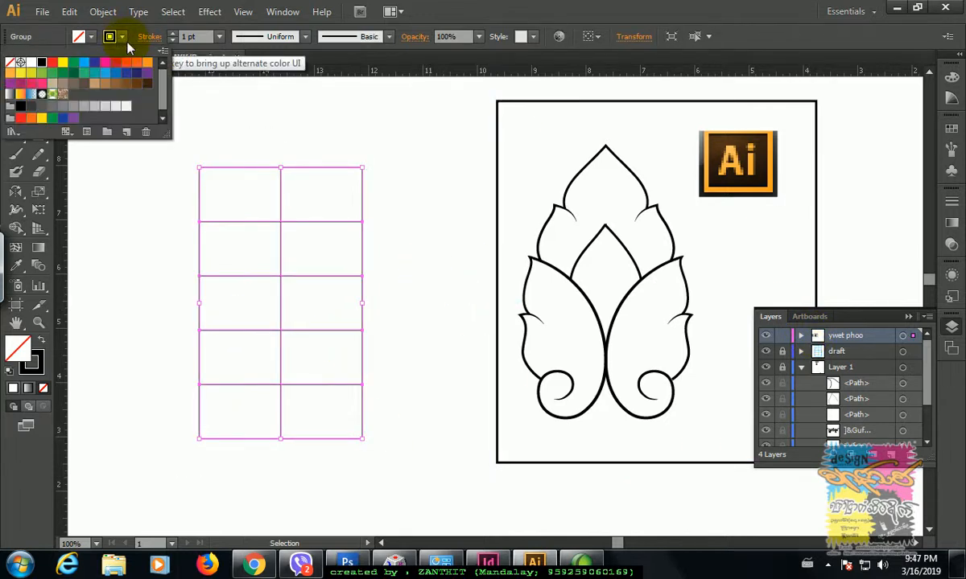
left_click(94, 73)
left_click(431, 366)
left_click(400, 366)
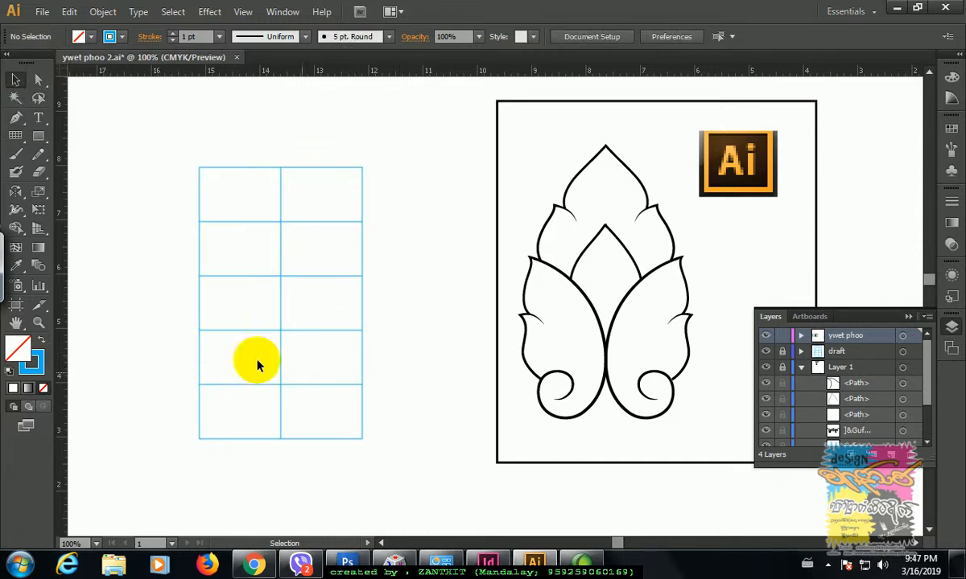
Draw a circle with the Ellipse tool spanning nearly the full width of the grid's lower three rows.
left_click_drag(38, 136, 81, 172)
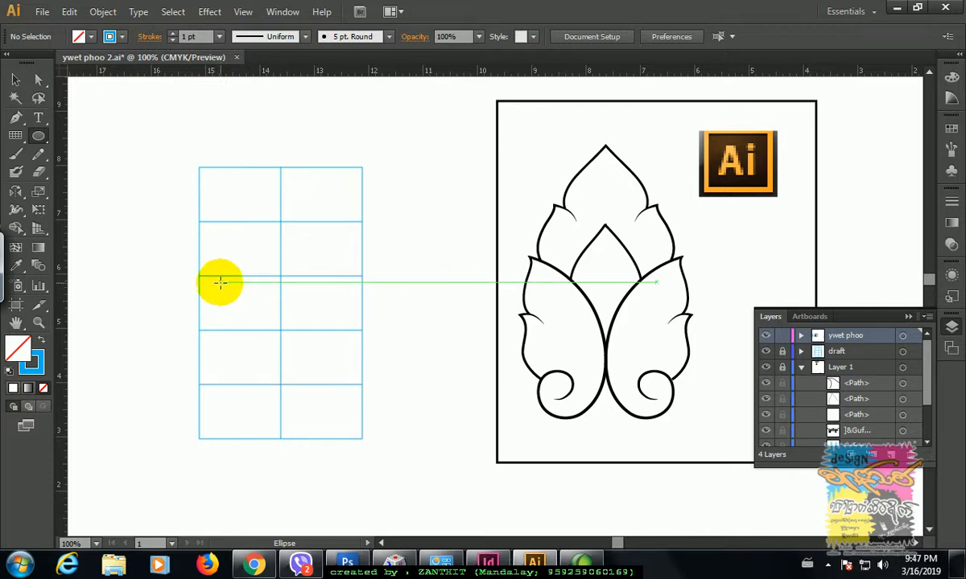
left_click_drag(214, 278, 321, 436)
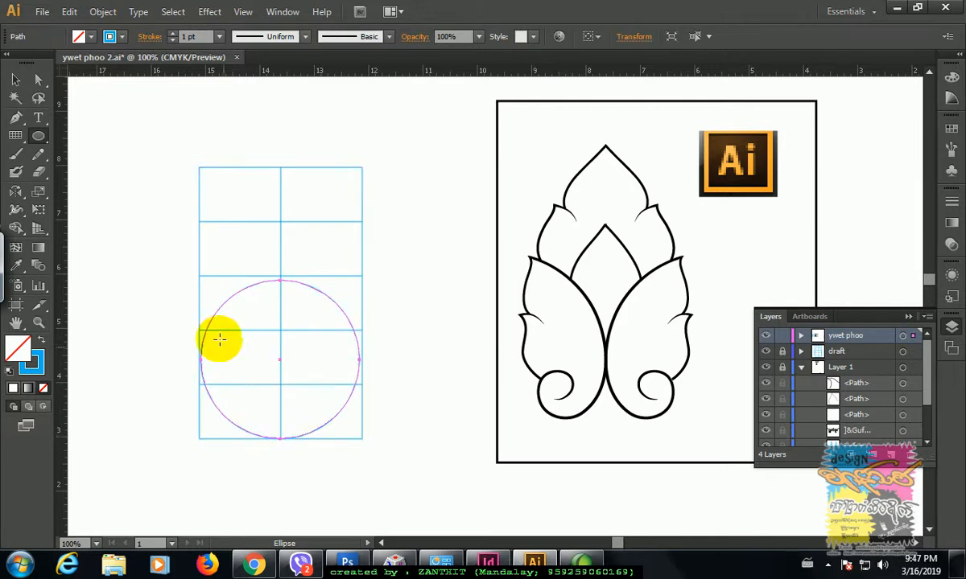
Draw a curved guide with the Pen tool from the grid's top centre down to the circle's left side.
left_click(16, 117)
left_click(232, 145, "ctrl")
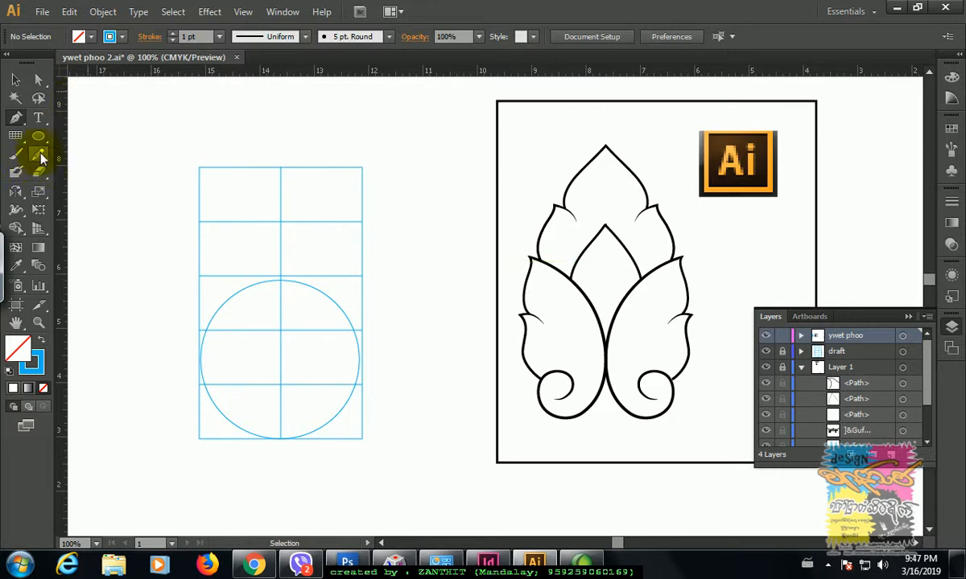
left_click(280, 167)
left_click_drag(202, 347, 198, 379)
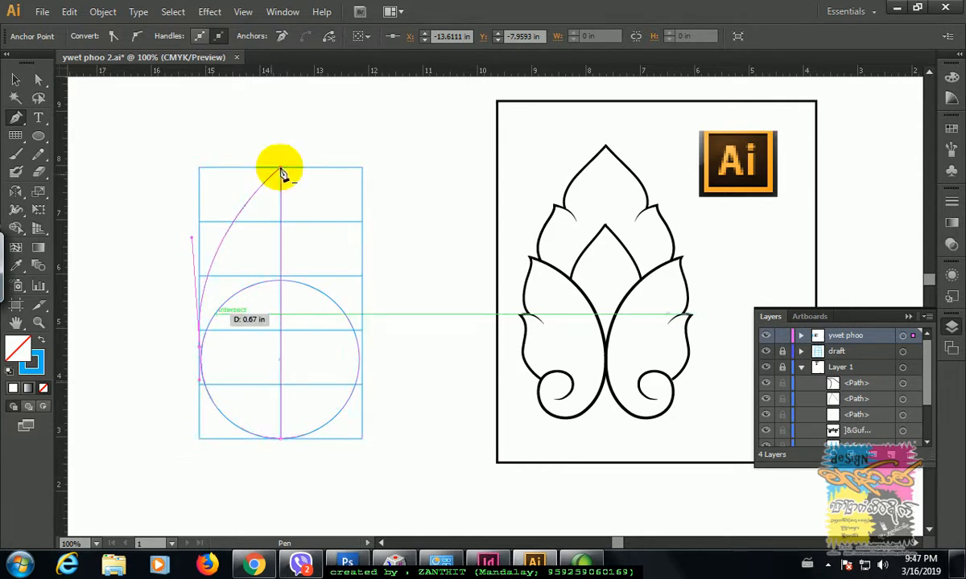
left_click(16, 82)
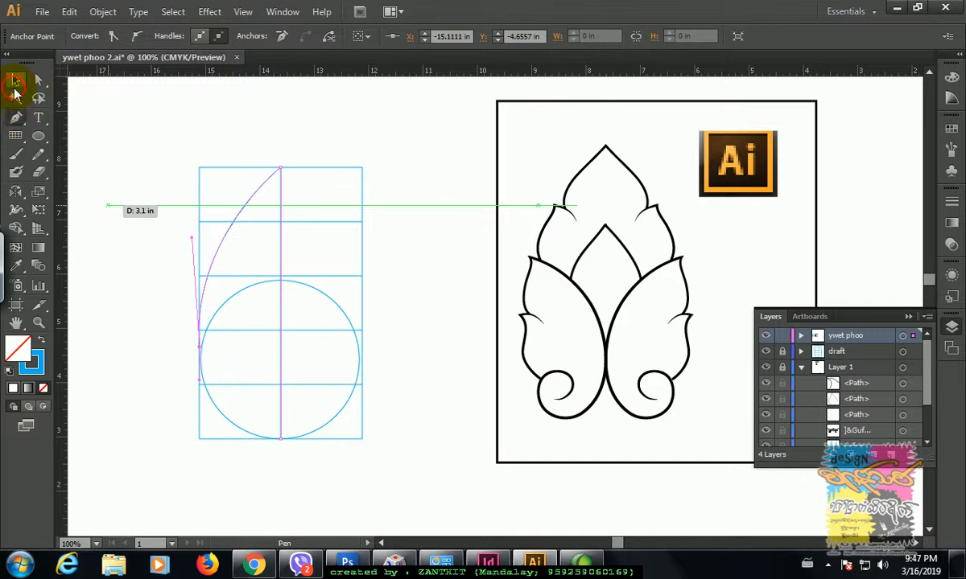
Mirror a copy of the curved guide across the grid's vertical centre line with the Reflect tool.
left_click(15, 190)
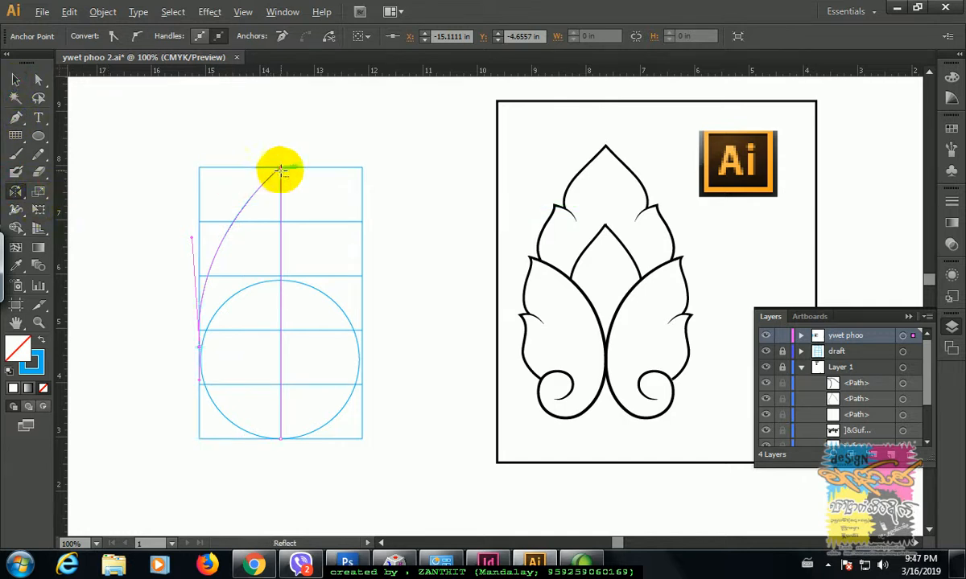
left_click(279, 169, "alt")
left_click(401, 375)
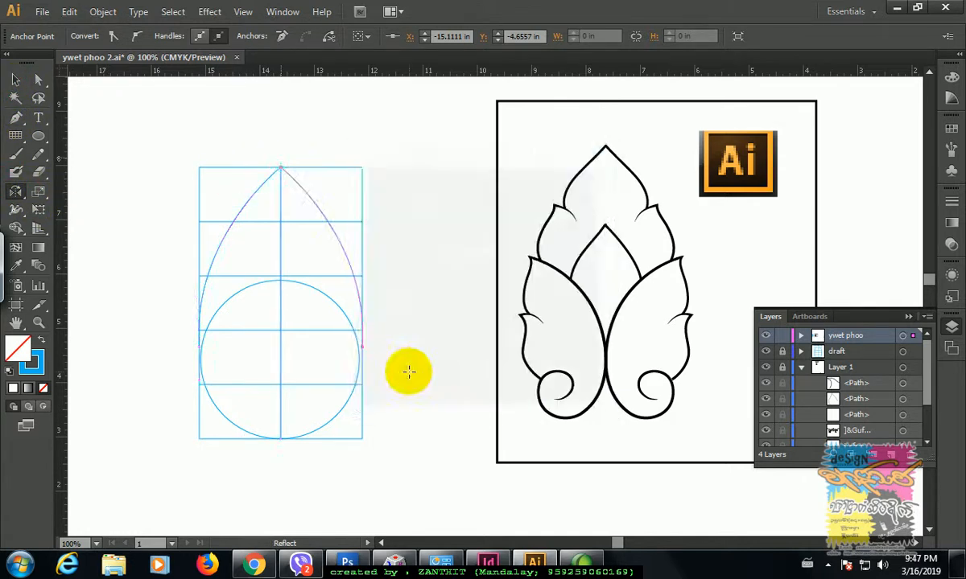
left_click(15, 80)
left_click(263, 143)
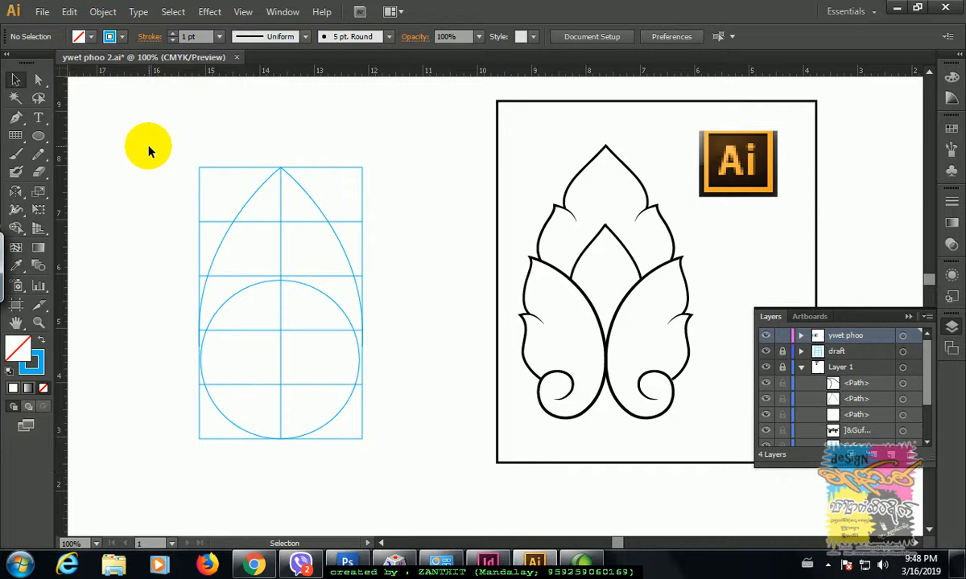
Select the whole guide drawing, including the grid, circle and both curves, and cut it.
left_click_drag(160, 140, 363, 455)
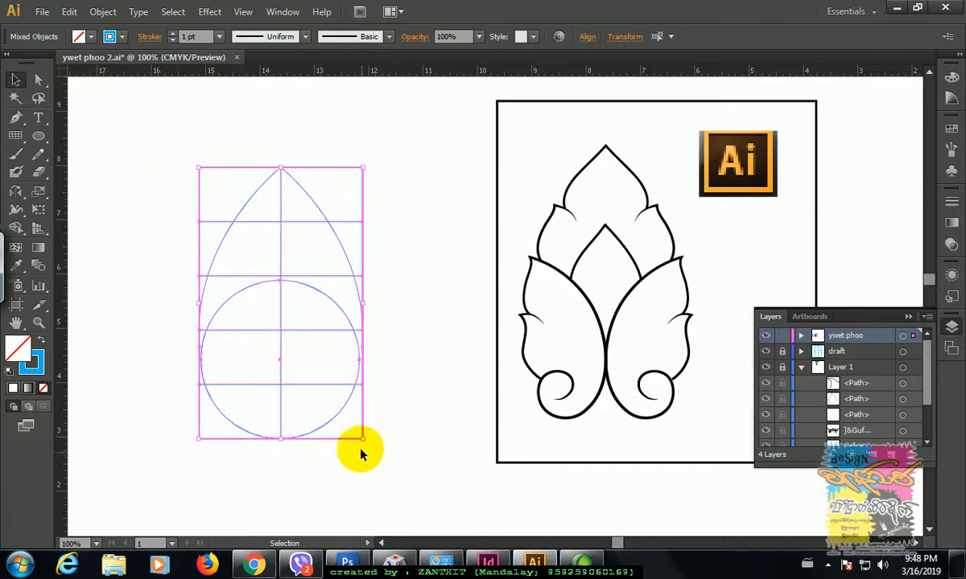
left_click(69, 11)
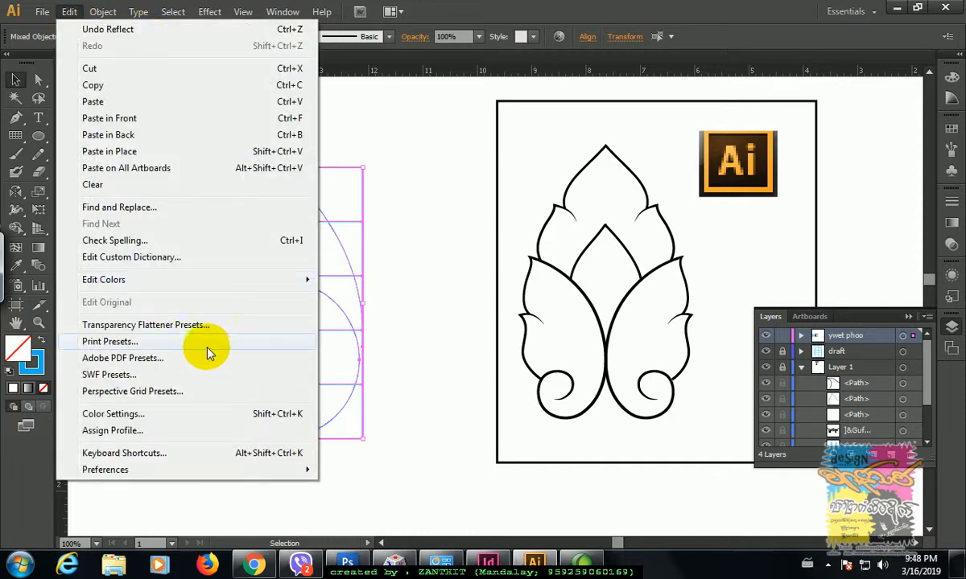
left_click(111, 73)
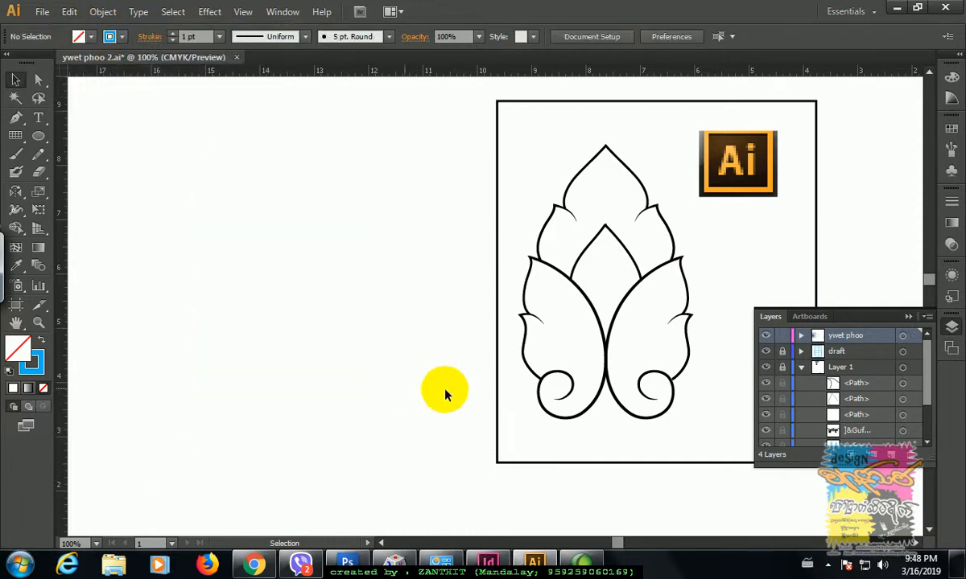
Create a new layer above the ywet phoo layer and name it draft.
left_click(891, 455)
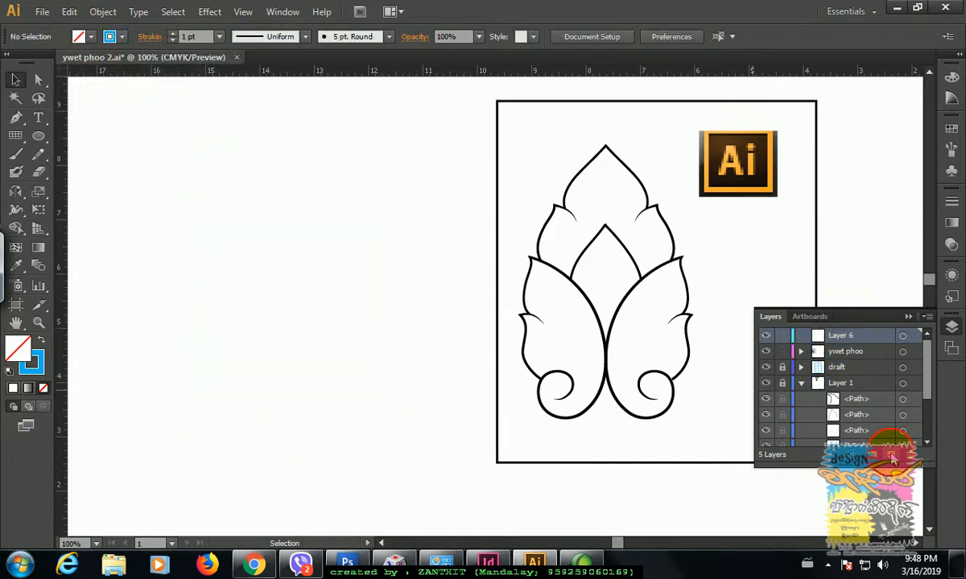
double_click(841, 336)
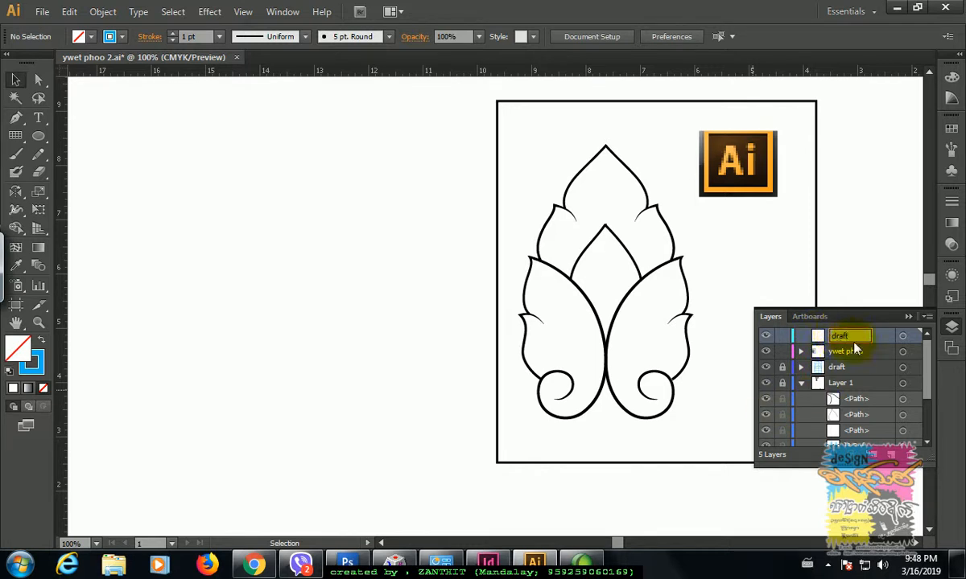
left_click(892, 337)
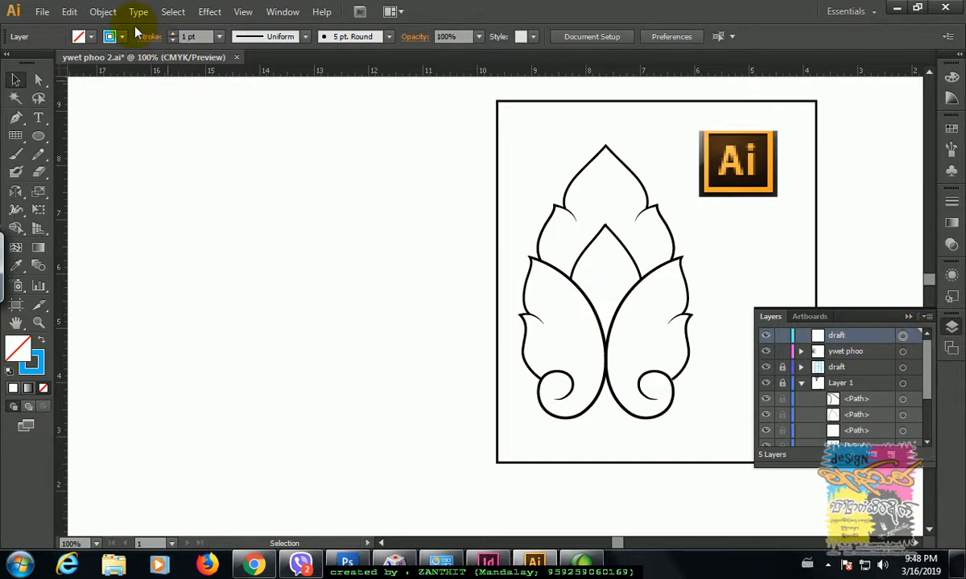
Paste the guide drawing in place on the new draft layer and deselect it.
left_click(68, 12)
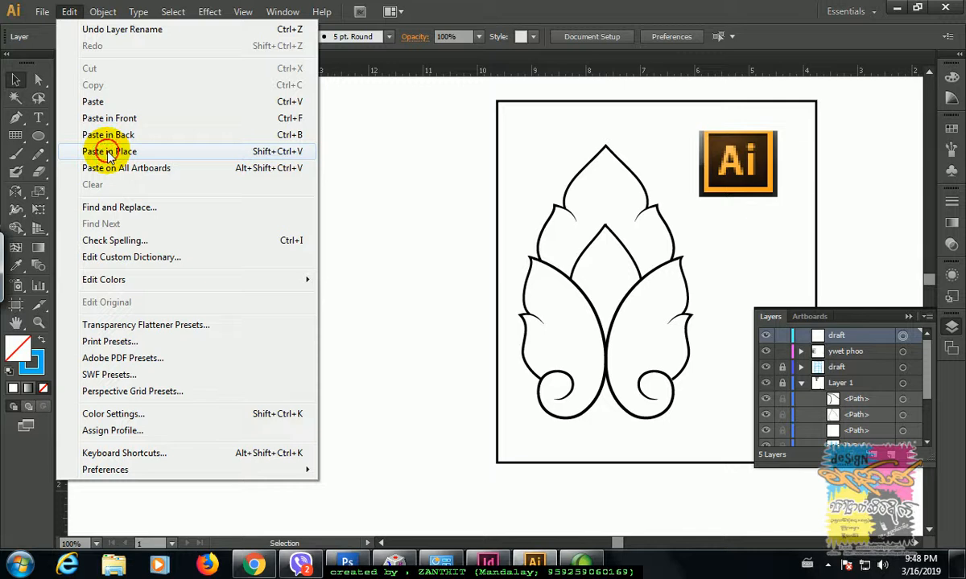
left_click(110, 153)
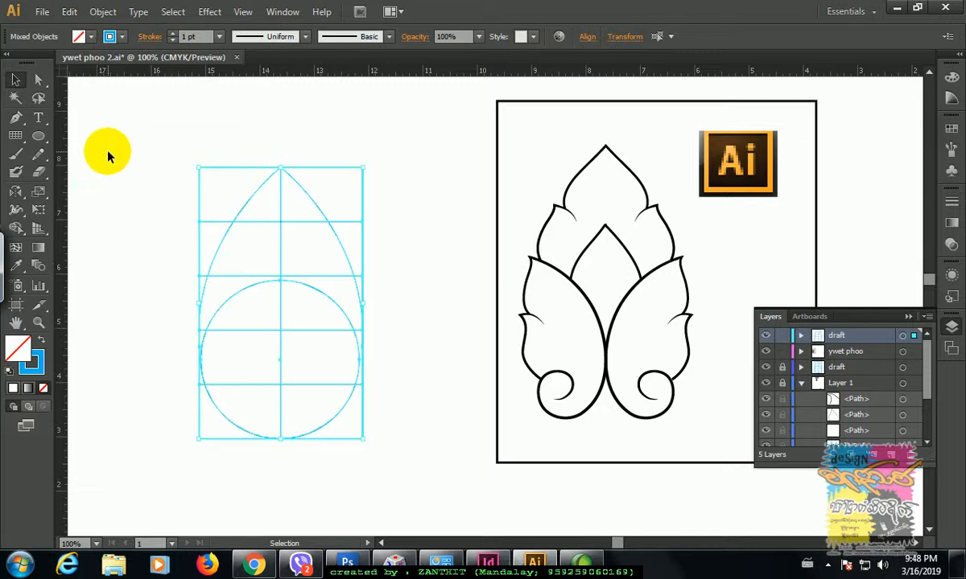
left_click(432, 285)
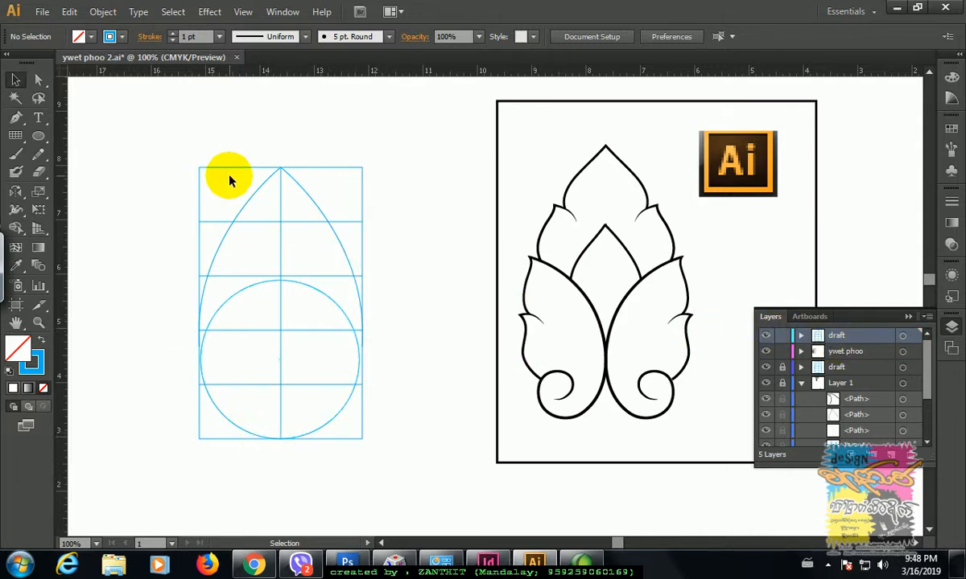
Draw a closed leaf outline with the Pen tool in the grid's lower-left half, from the left edge around the centre line and base.
left_click(16, 119)
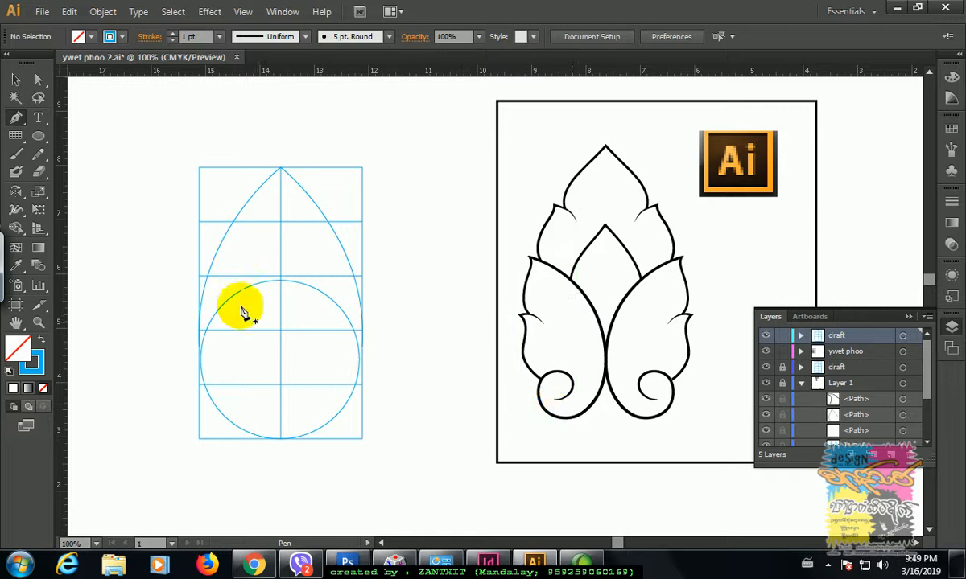
left_click(201, 276)
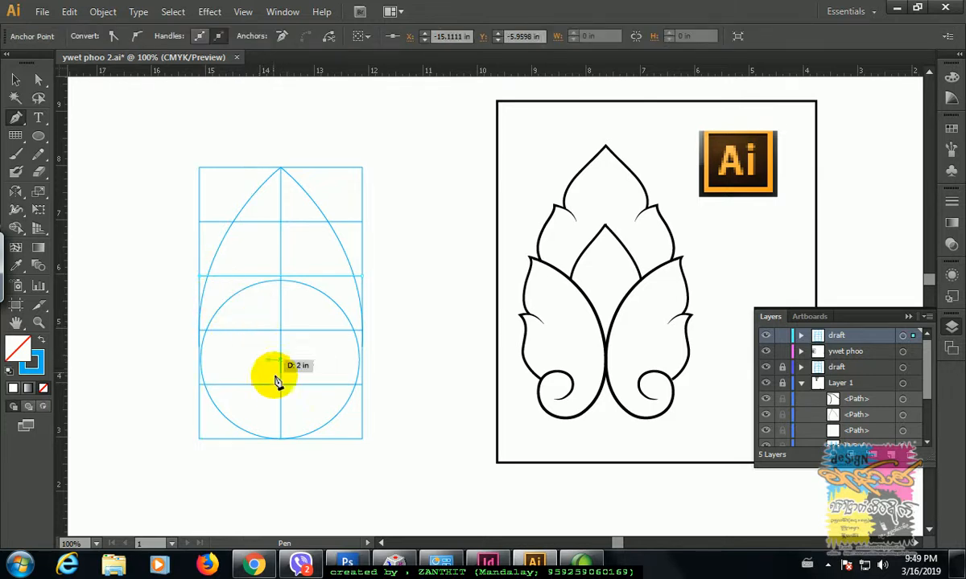
key("ctrl")
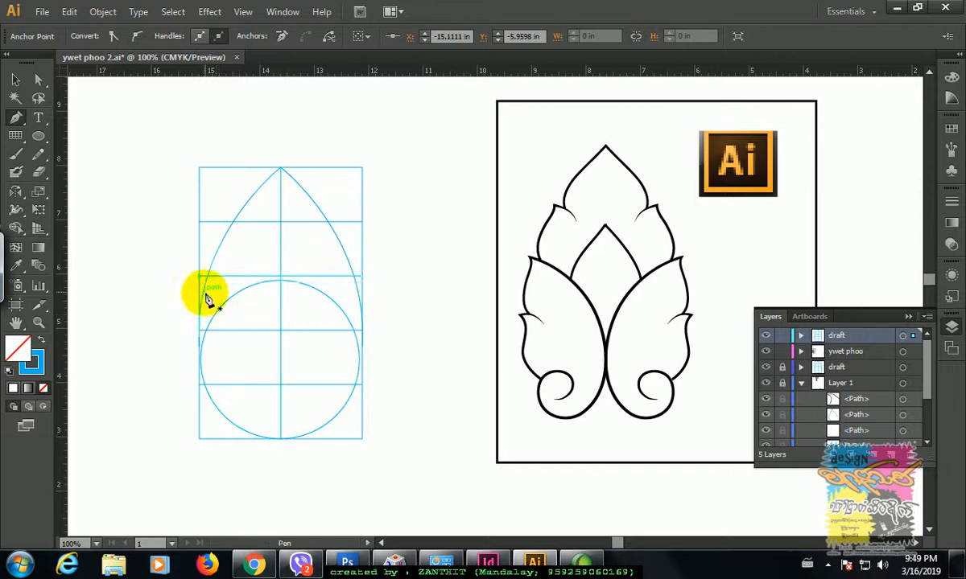
left_click(205, 288)
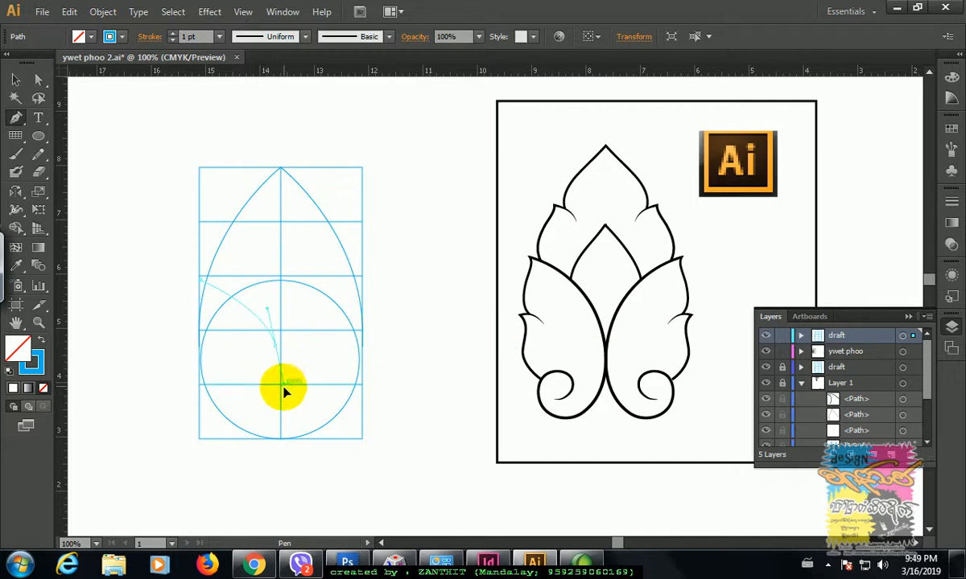
left_click_drag(284, 388, 261, 438)
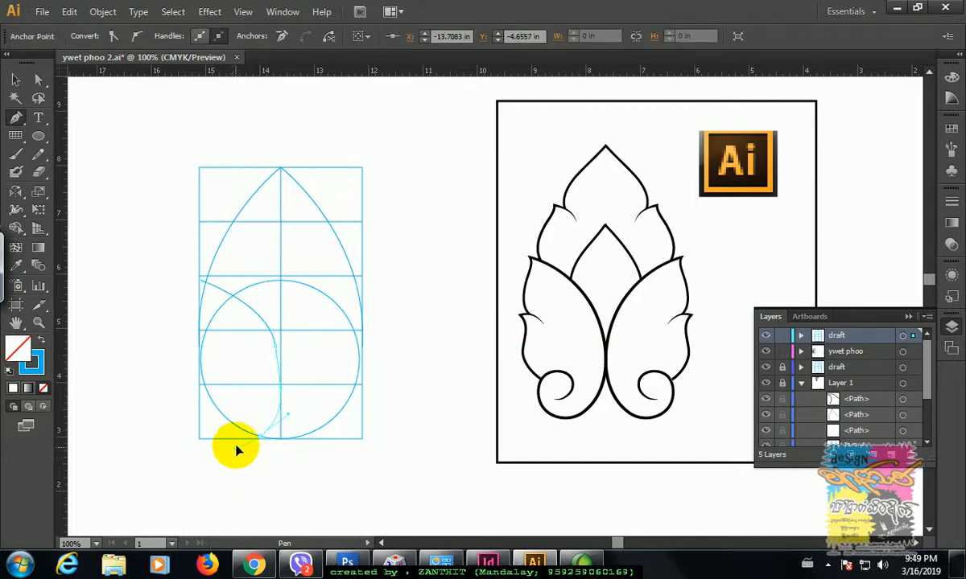
left_click_drag(238, 441, 203, 298)
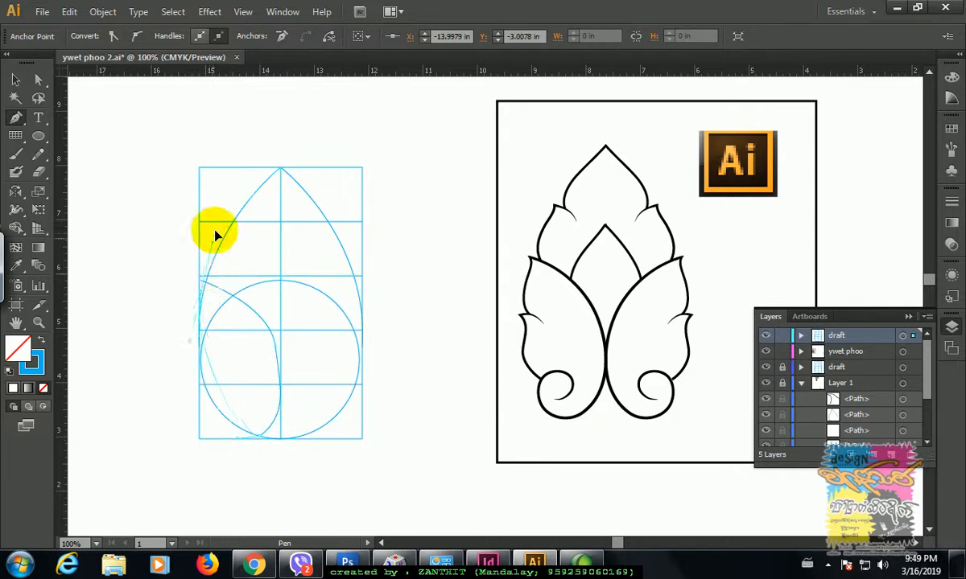
left_click_drag(216, 195, 222, 157)
left_click(200, 284)
left_click_drag(202, 290, 203, 286)
left_click(15, 79)
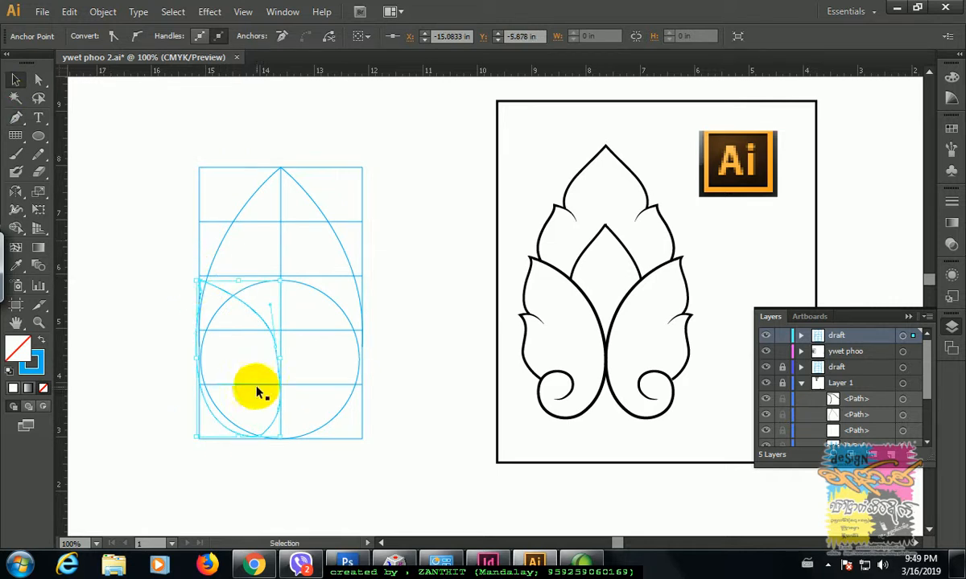
Change the leaf outline's stroke colour to the darker blue swatch C=85 M=50 Y=0 K=0.
key("ctrl+plus")
left_click_drag(230, 346, 404, 307)
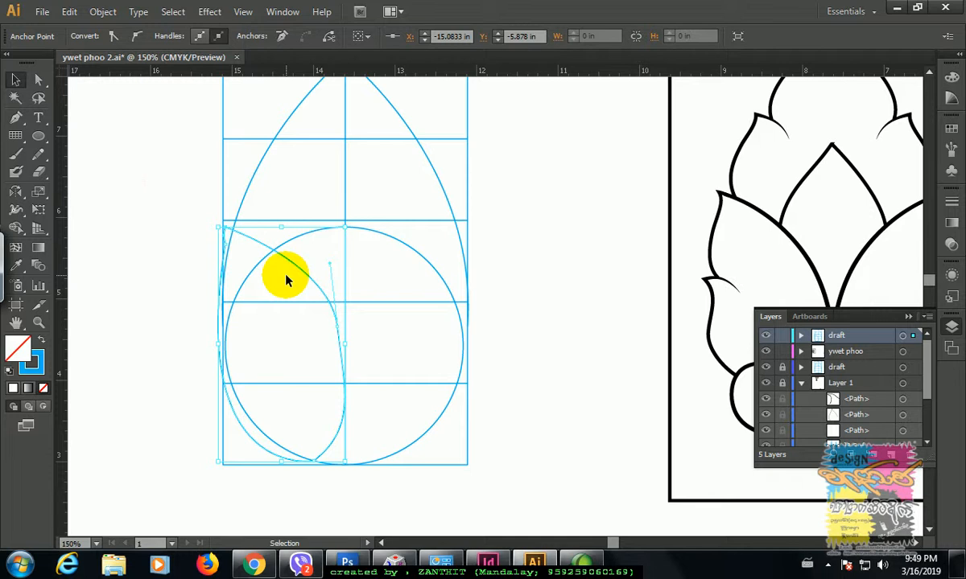
left_click(168, 182)
left_click(257, 242)
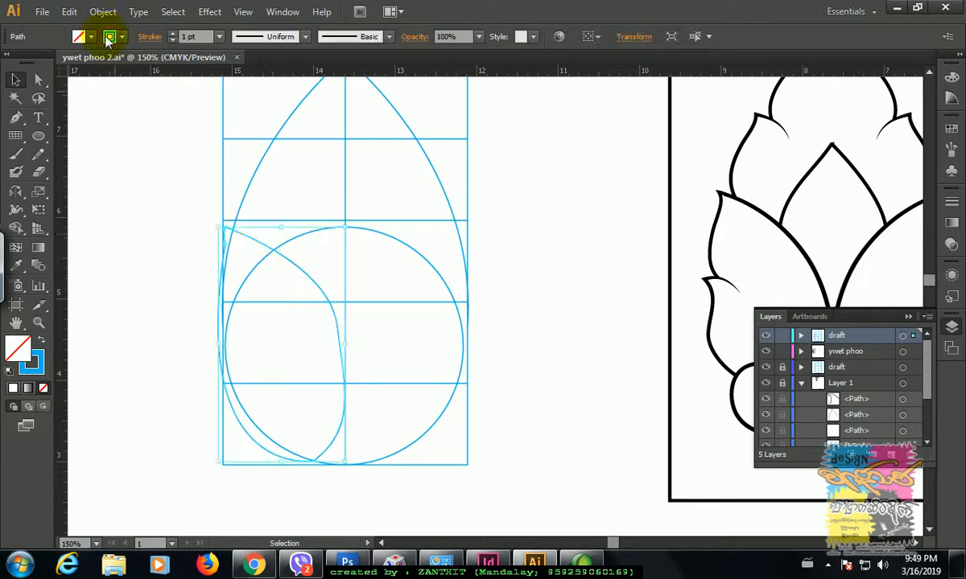
left_click(110, 36)
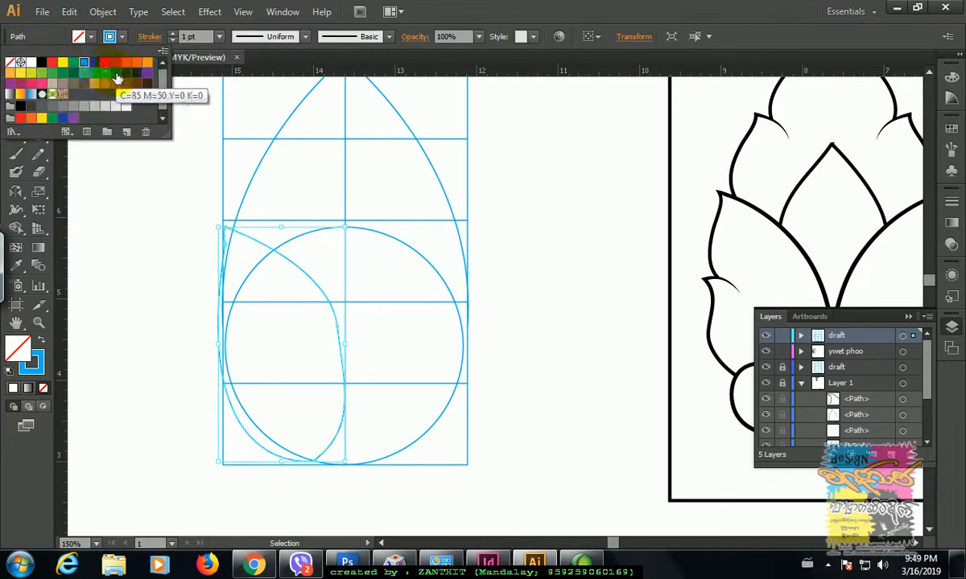
left_click(117, 78)
left_click(153, 215)
left_click(147, 215)
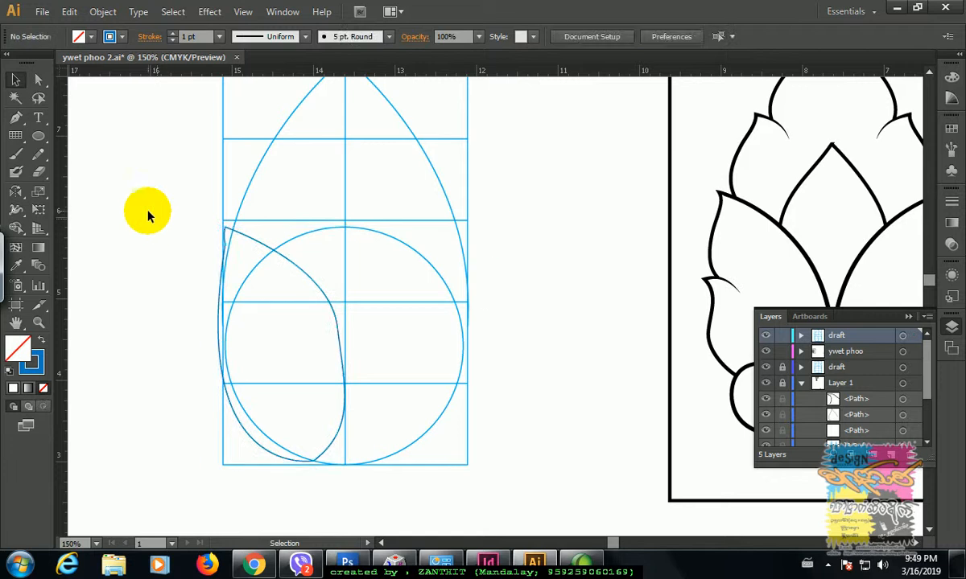
Smooth the leaf outline's inner edge and rounded base by redrawing them with the Pencil tool.
left_click(253, 241)
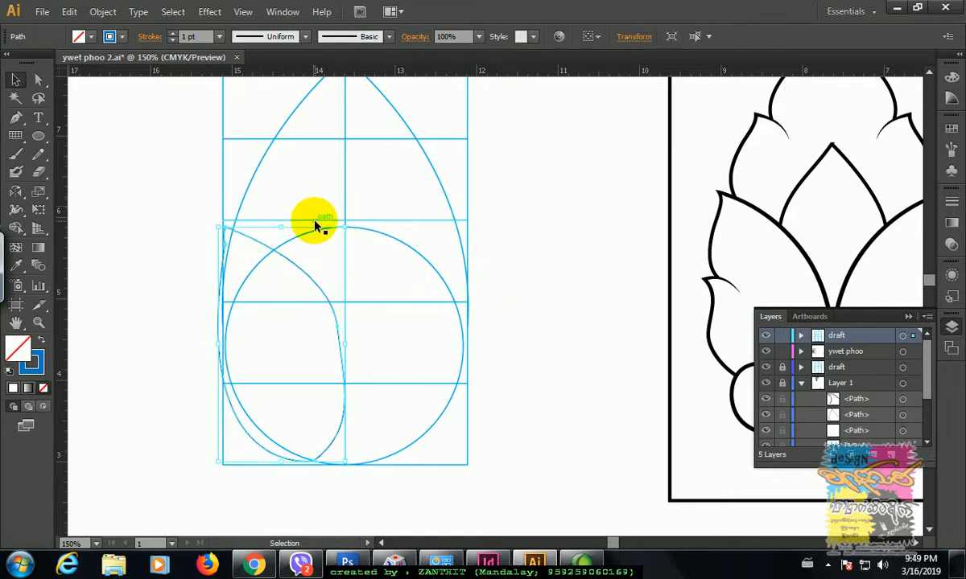
left_click(38, 154)
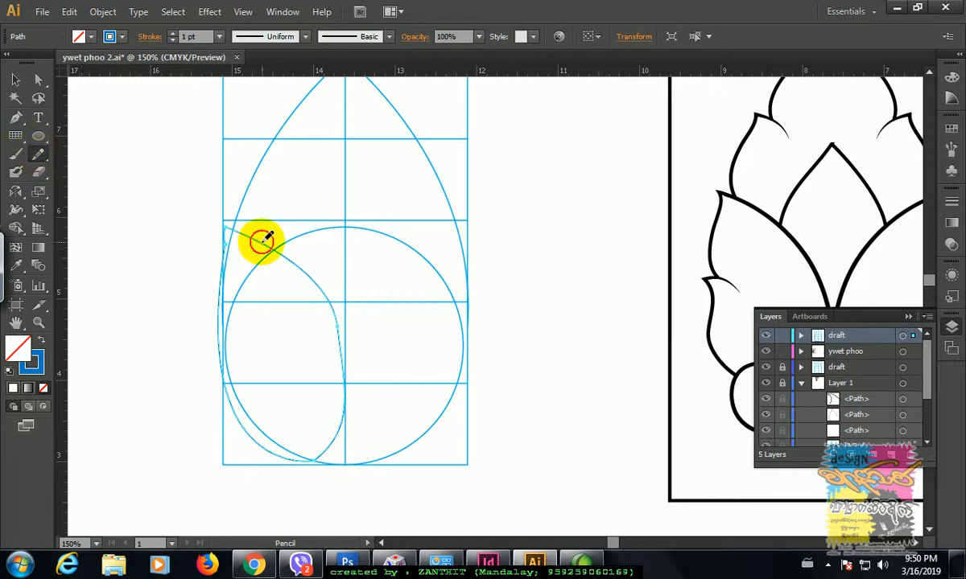
mouse_move(265, 239)
left_mouse_down()
mouse_move(317, 303)
mouse_move(271, 244)
mouse_move(331, 303)
mouse_move(274, 243)
mouse_move(305, 279)
mouse_move(240, 226)
mouse_move(330, 314)
mouse_move(344, 383)
mouse_move(259, 240)
mouse_move(235, 225)
mouse_move(297, 274)
mouse_move(266, 250)
mouse_move(290, 273)
mouse_move(334, 374)
left_mouse_up()
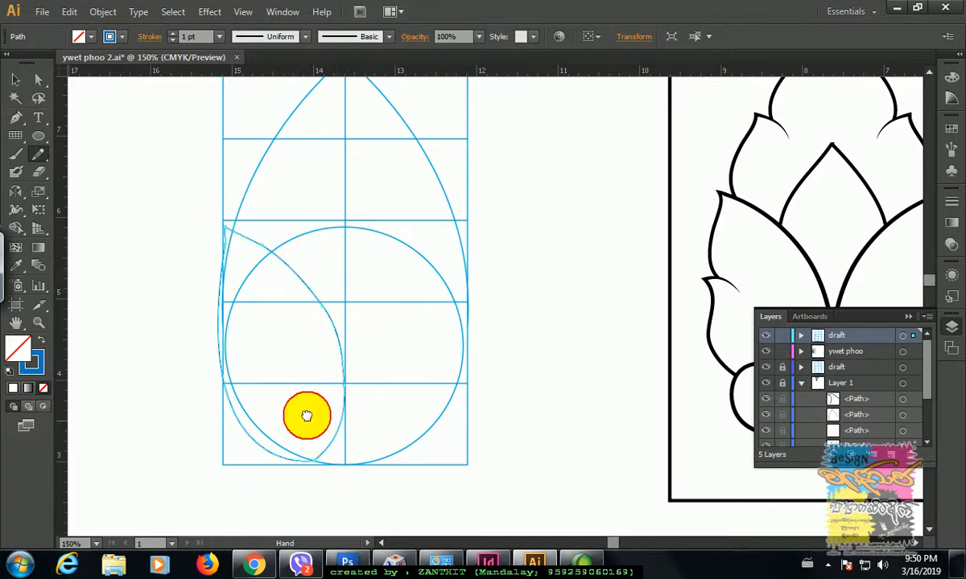
left_click_drag(306, 416, 265, 374)
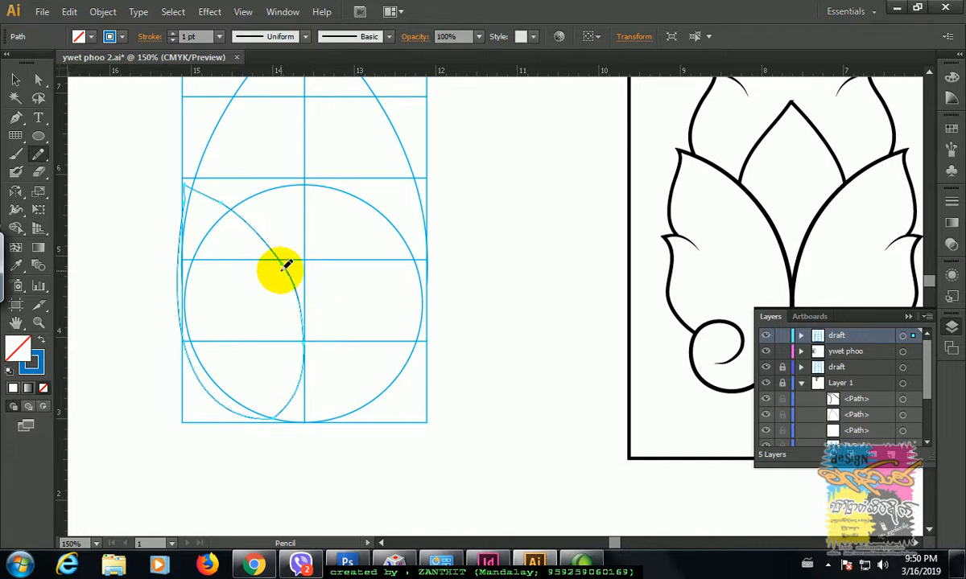
mouse_move(287, 265)
left_mouse_down()
mouse_move(267, 218)
mouse_move(306, 370)
mouse_move(265, 418)
mouse_move(205, 390)
mouse_move(184, 334)
mouse_move(189, 301)
mouse_move(222, 395)
mouse_move(184, 276)
mouse_move(187, 220)
mouse_move(193, 390)
mouse_move(194, 379)
mouse_move(229, 423)
mouse_move(191, 381)
mouse_move(236, 410)
mouse_move(278, 418)
mouse_move(220, 401)
mouse_move(260, 414)
left_mouse_up()
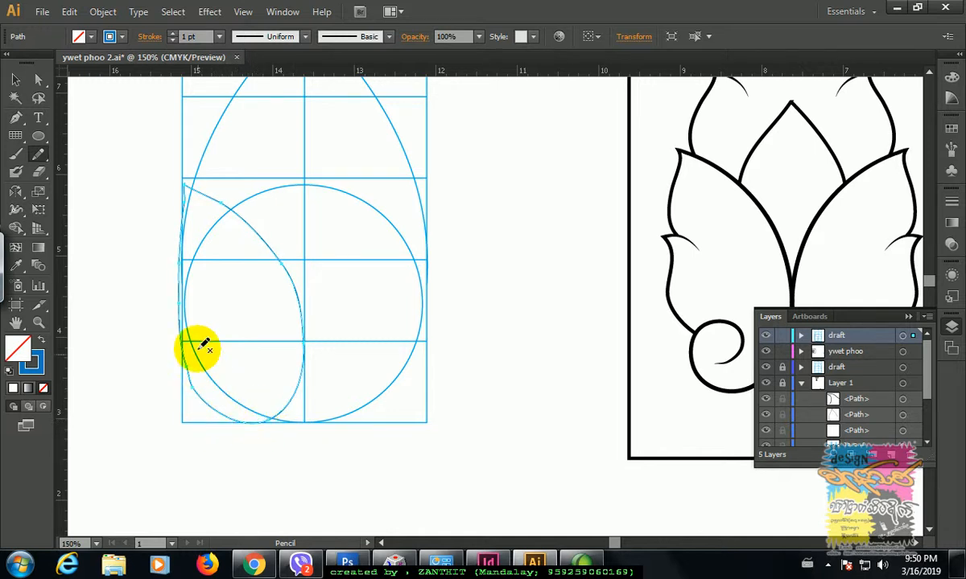
Refine the curve of the leaf's inner edge from near the tip down to the centre line with the Pencil tool.
left_click_drag(424, 428, 457, 403)
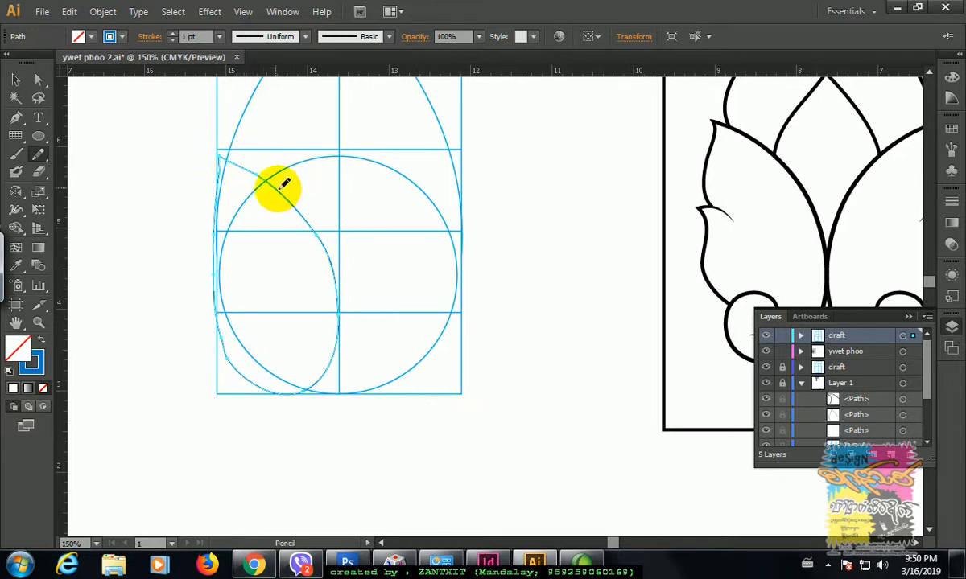
mouse_move(274, 179)
left_mouse_down()
mouse_move(316, 217)
mouse_move(345, 304)
left_mouse_up()
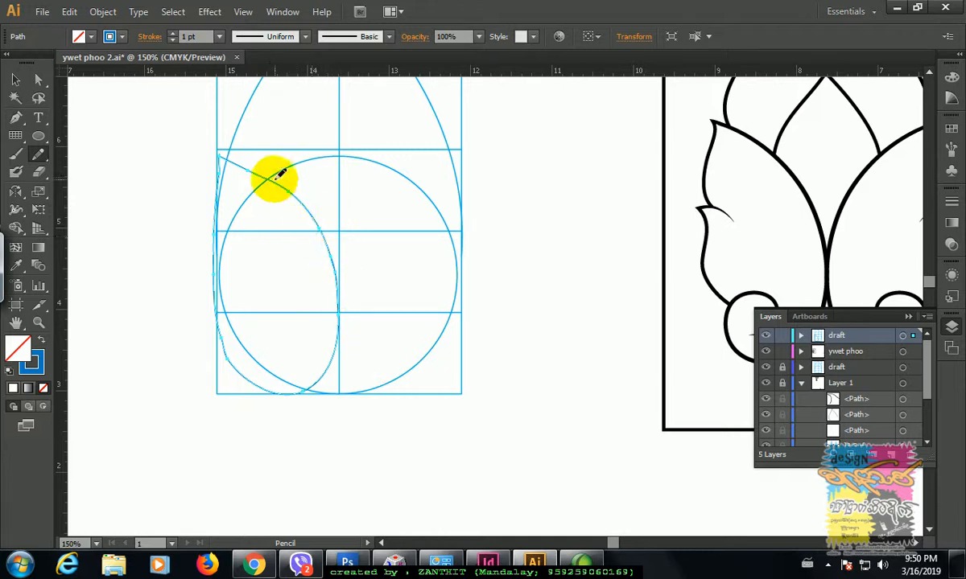
mouse_move(272, 178)
left_mouse_down()
mouse_move(332, 264)
mouse_move(340, 333)
left_mouse_up()
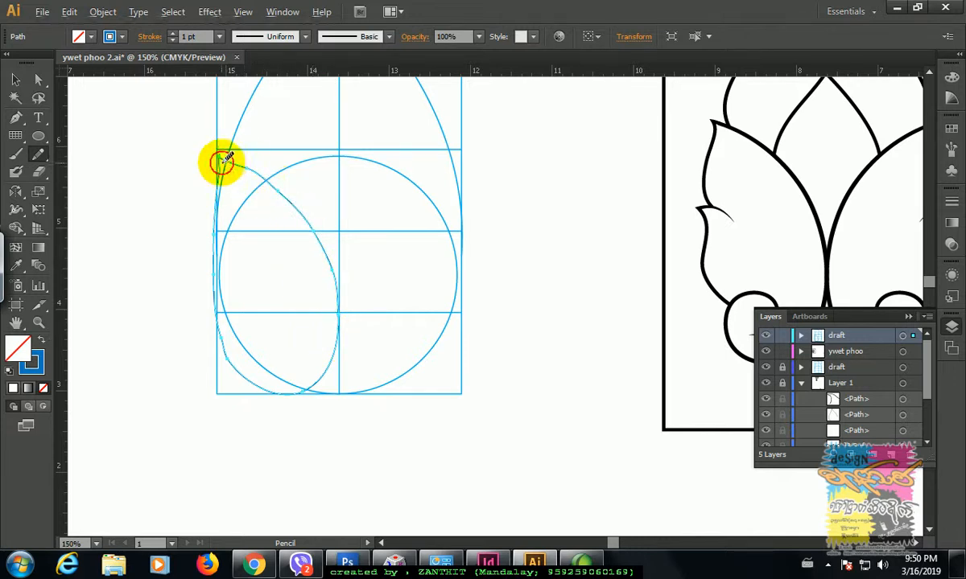
Draw a circle about 0.82 in across with the Ellipse tool inside the leaf outline's rounded base.
key("space")
mouse_move(230, 282)
left_mouse_down()
mouse_move(226, 311)
mouse_move(207, 315)
left_mouse_up()
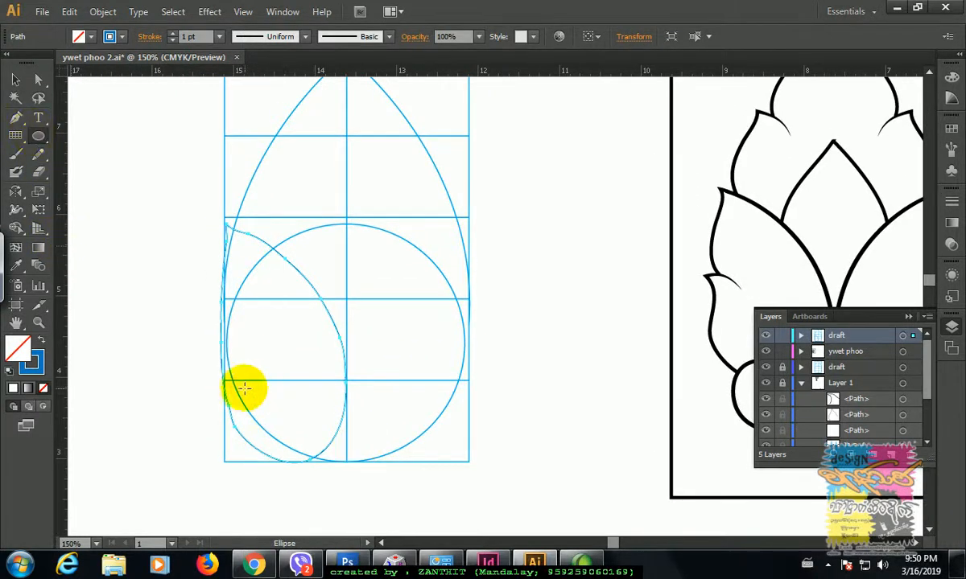
key("ctrl+1")
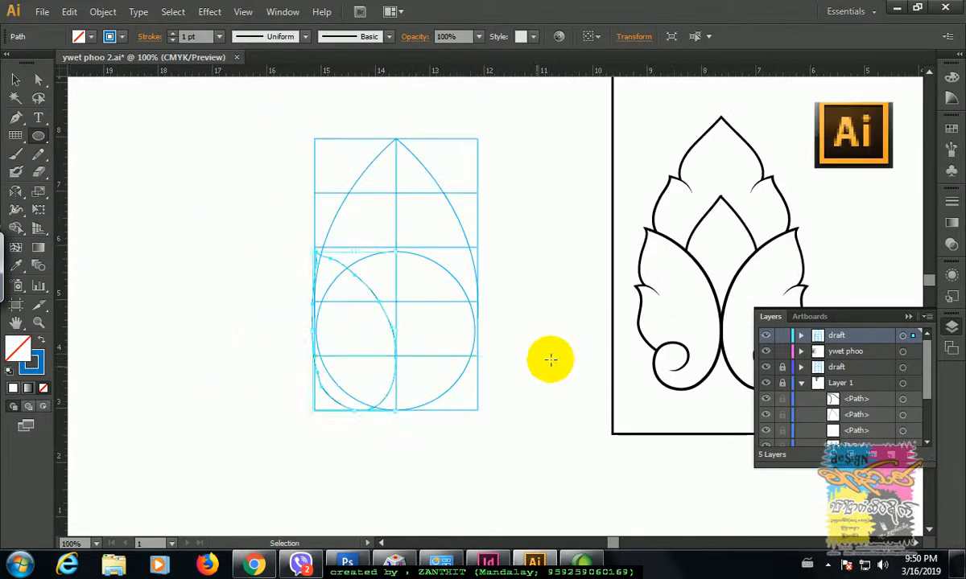
left_click_drag(550, 359, 500, 347)
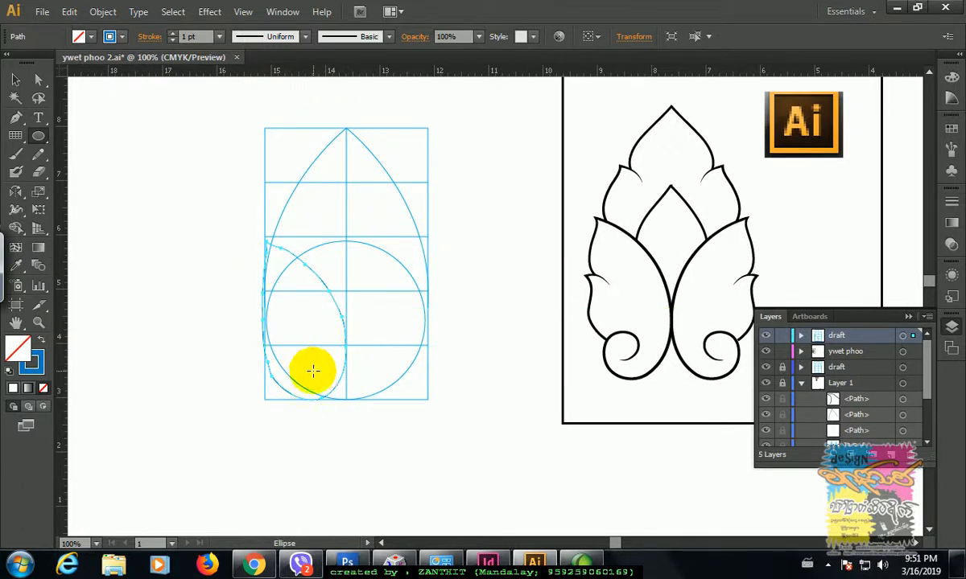
left_click_drag(276, 352, 329, 395)
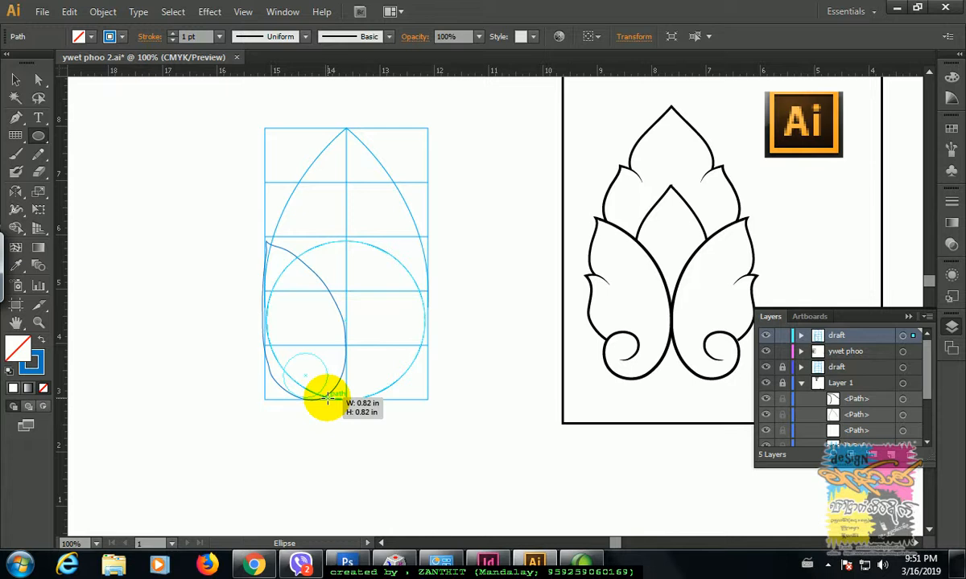
Finish the circle in the leaf's rounded base and draw a circle about half as wide inside its upper part.
left_click_drag(328, 399, 326, 400)
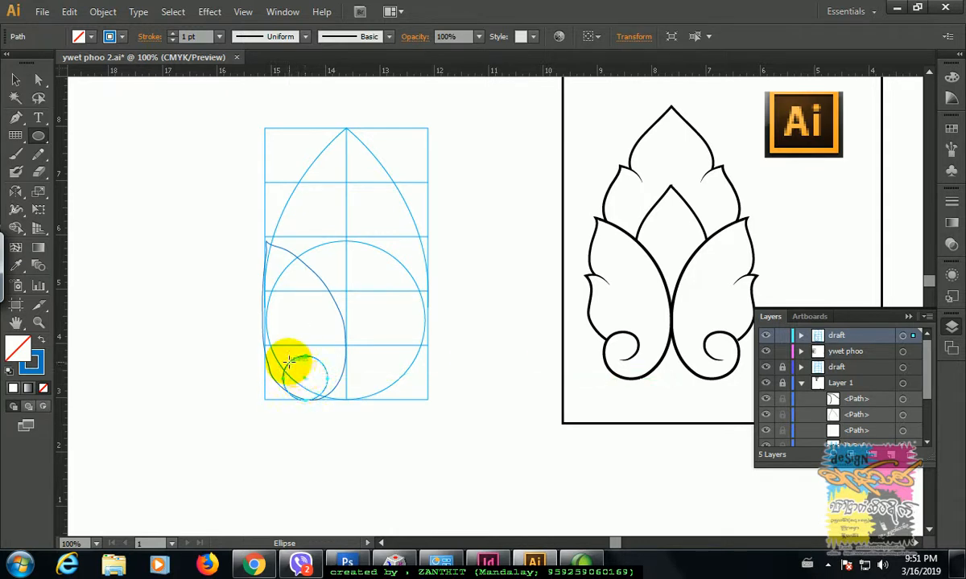
left_click_drag(288, 362, 313, 380)
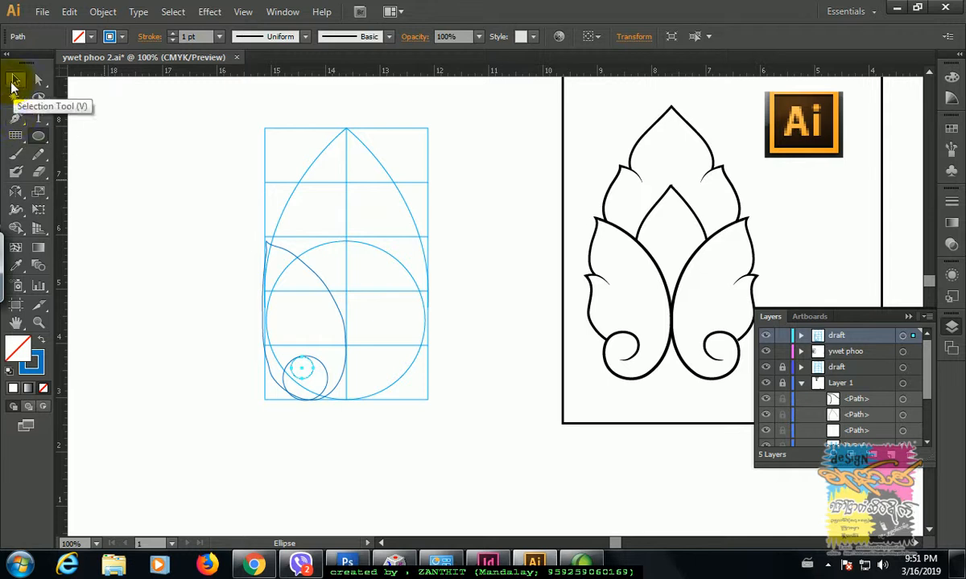
left_click(15, 80)
left_click(185, 219)
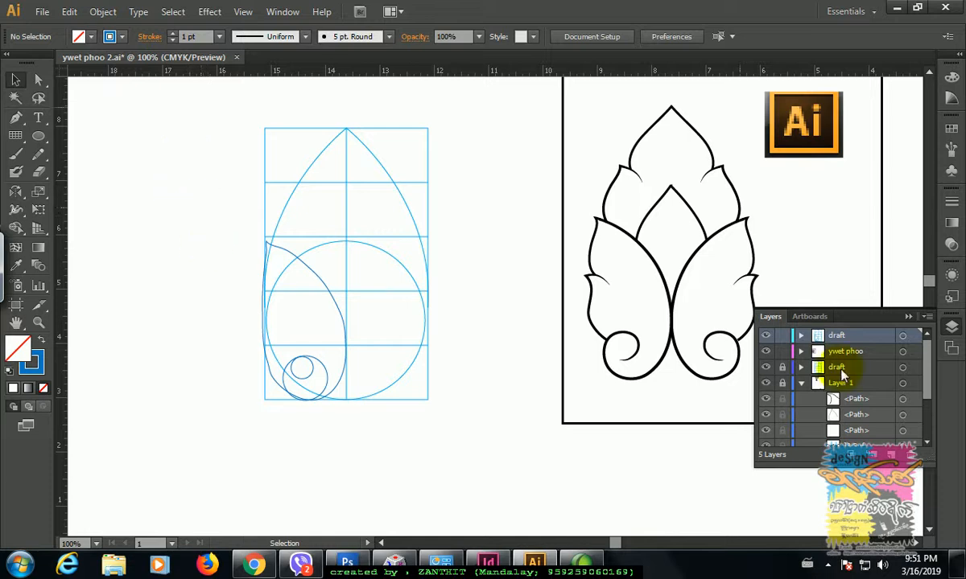
Lock the draft layer holding the finished guides and add a new layer above it.
left_click(782, 336)
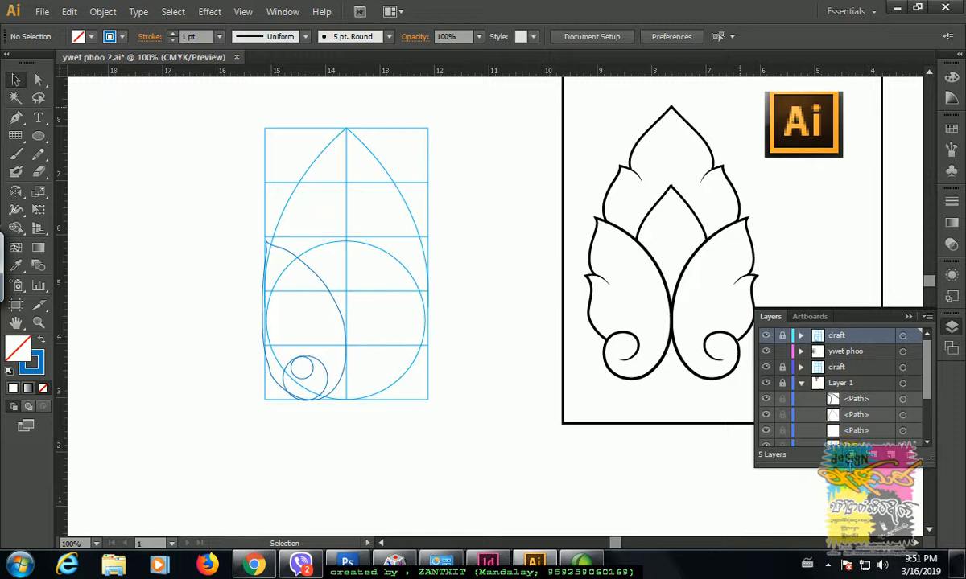
left_click(892, 459)
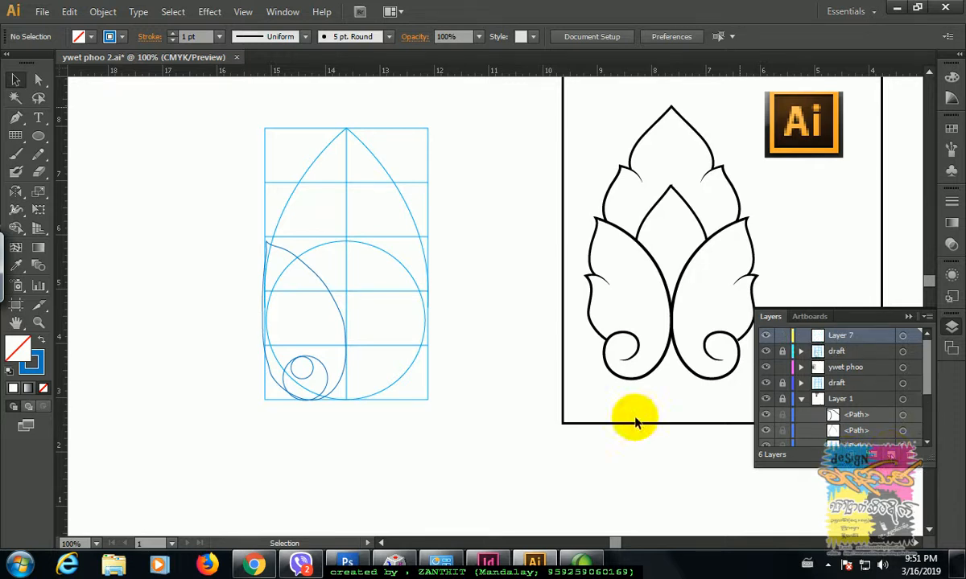
left_click(16, 119)
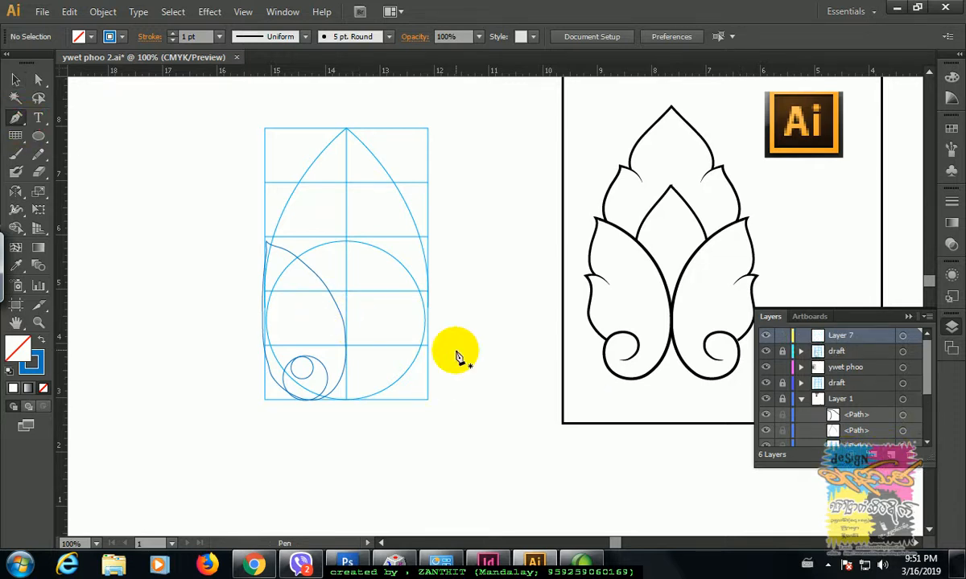
Set the stroke colour for new paths to black, keeping the fill at none.
key("ctrl+plus")
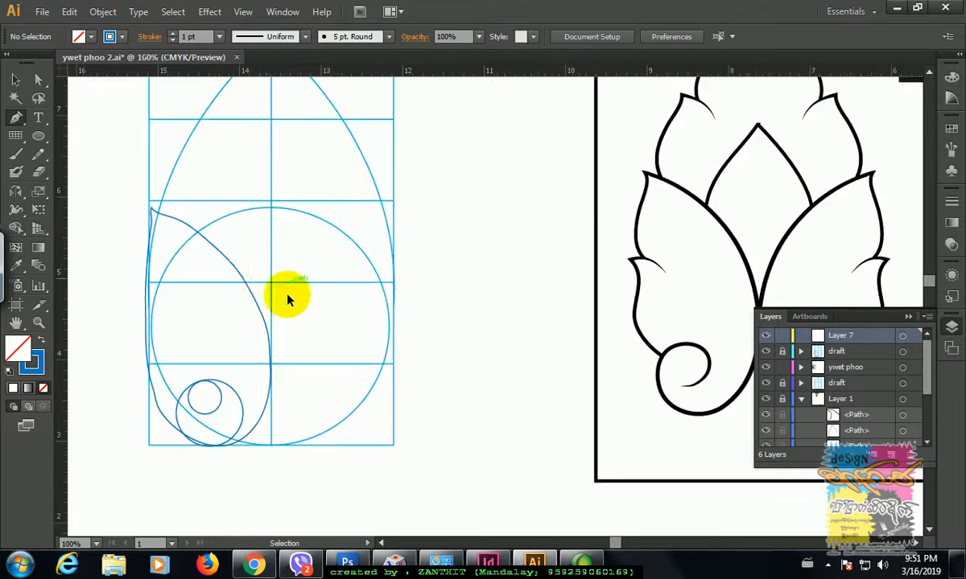
left_click_drag(158, 226, 174, 231)
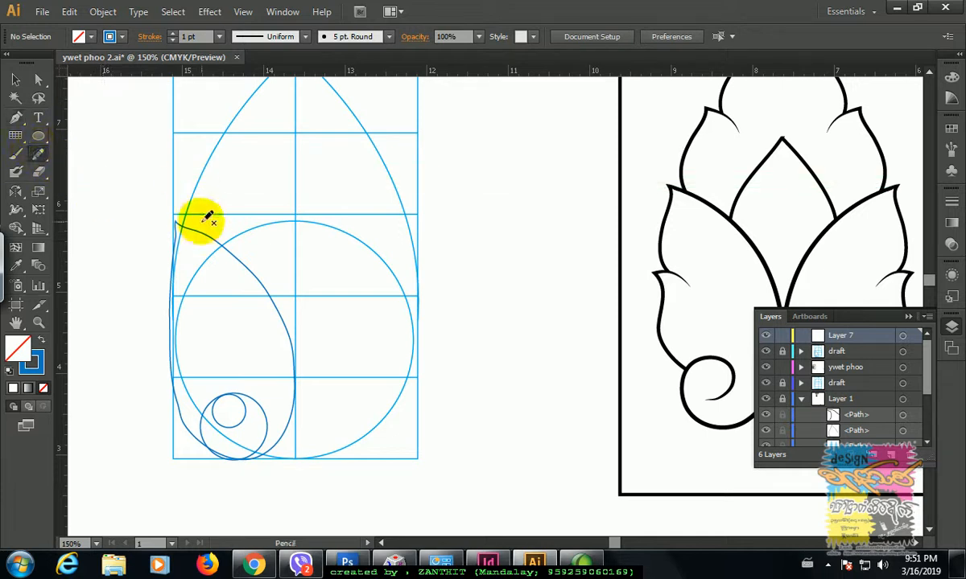
left_click_drag(213, 241, 234, 214)
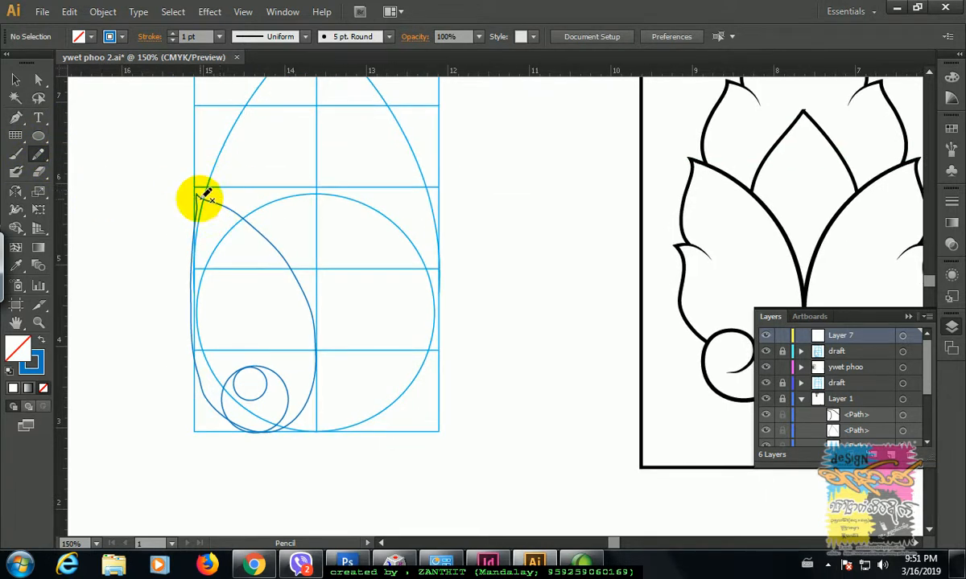
left_click(109, 37)
left_click(42, 62)
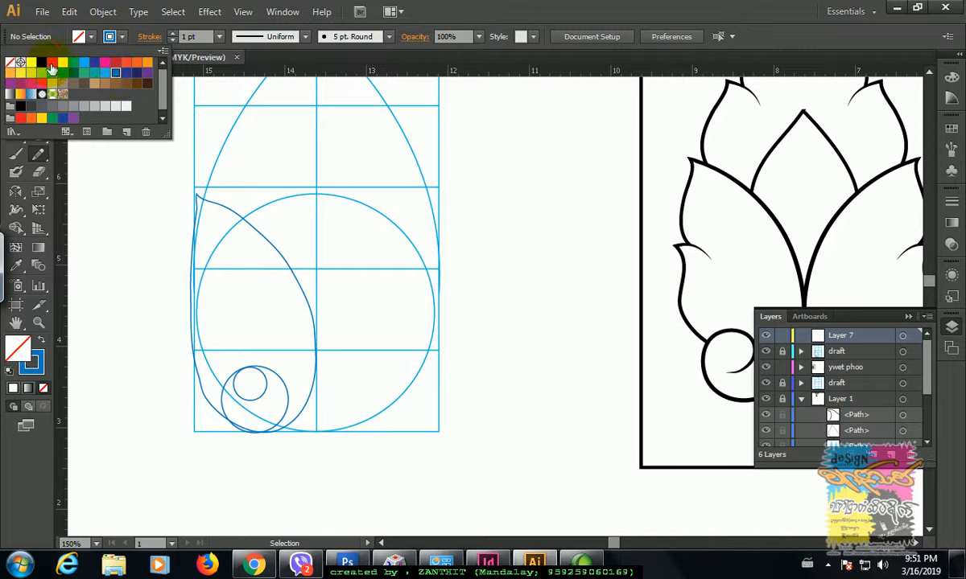
left_click(809, 45)
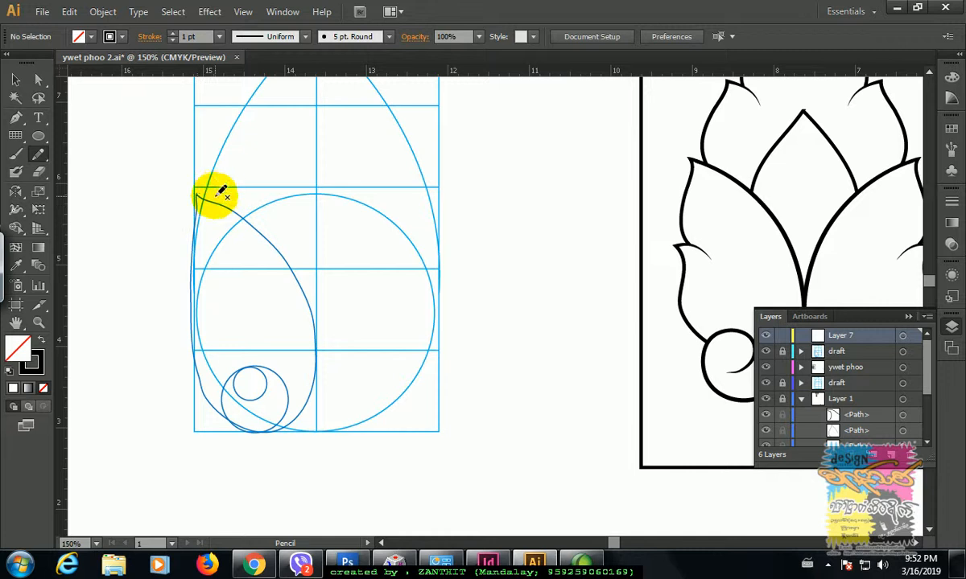
Trace the leaf's inner edge from the tip around the rounded base into the spiral with the Pencil tool, smoothing the upper curve.
mouse_move(198, 189)
left_mouse_down()
mouse_move(263, 226)
mouse_move(291, 262)
mouse_move(315, 349)
left_mouse_up()
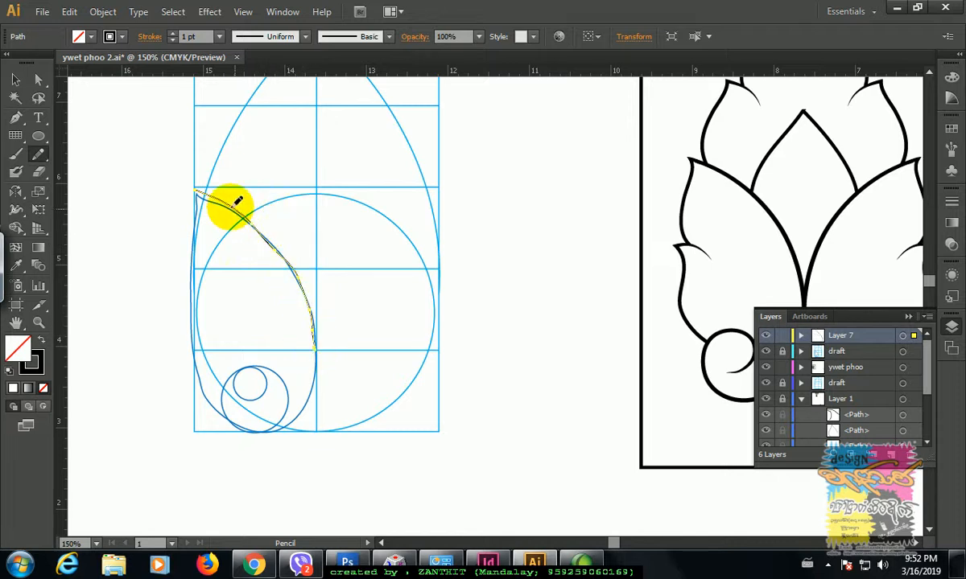
left_click_drag(206, 194, 271, 245)
left_click_drag(236, 211, 278, 251)
mouse_move(269, 242)
left_mouse_down()
mouse_move(314, 332)
mouse_move(287, 274)
mouse_move(318, 353)
mouse_move(316, 345)
mouse_move(312, 397)
mouse_move(272, 430)
mouse_move(229, 416)
mouse_move(227, 386)
mouse_move(242, 365)
mouse_move(262, 366)
mouse_move(260, 398)
left_mouse_up()
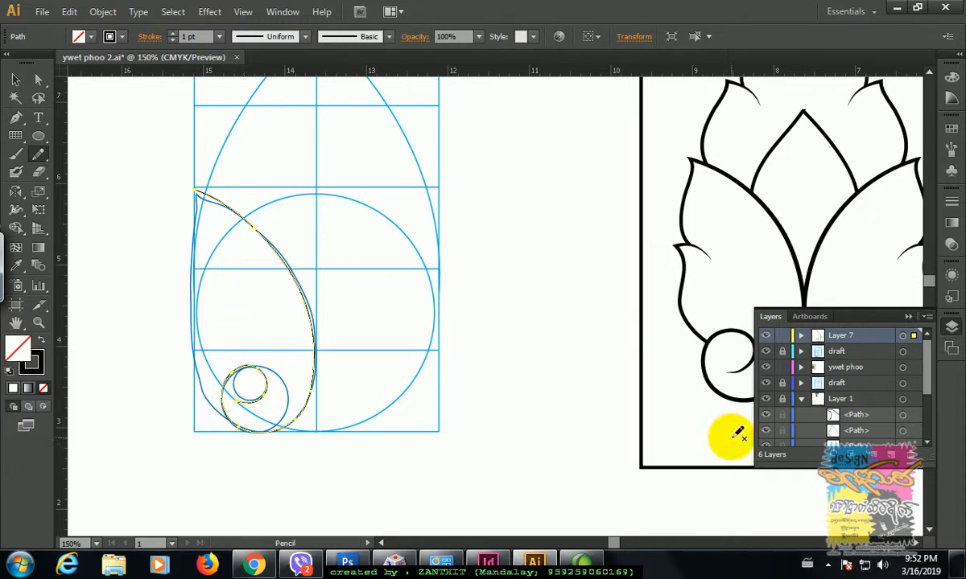
Hide the draft layer to examine the black spiral line on its own, and show the guides again.
left_click(765, 352)
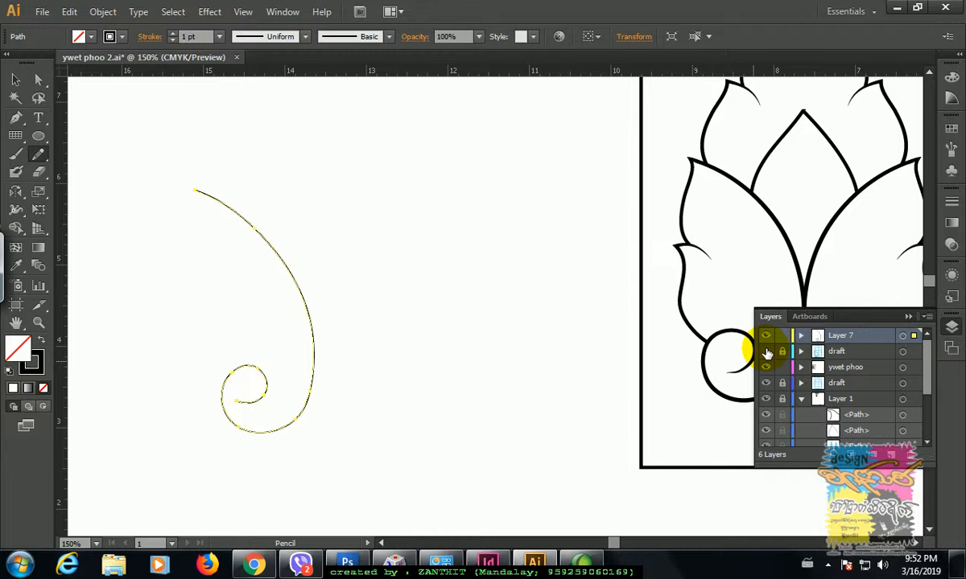
left_click(498, 291, "ctrl")
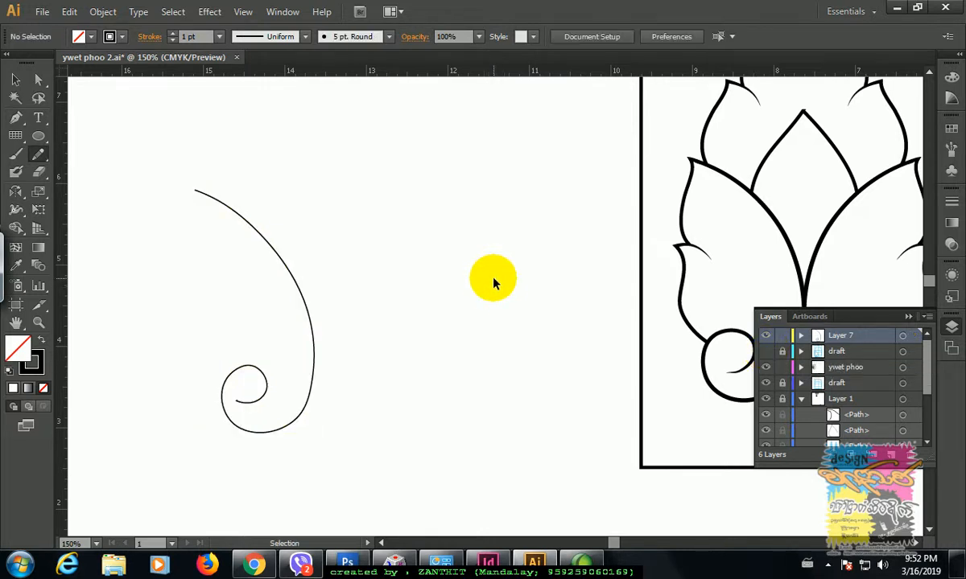
left_click(765, 351)
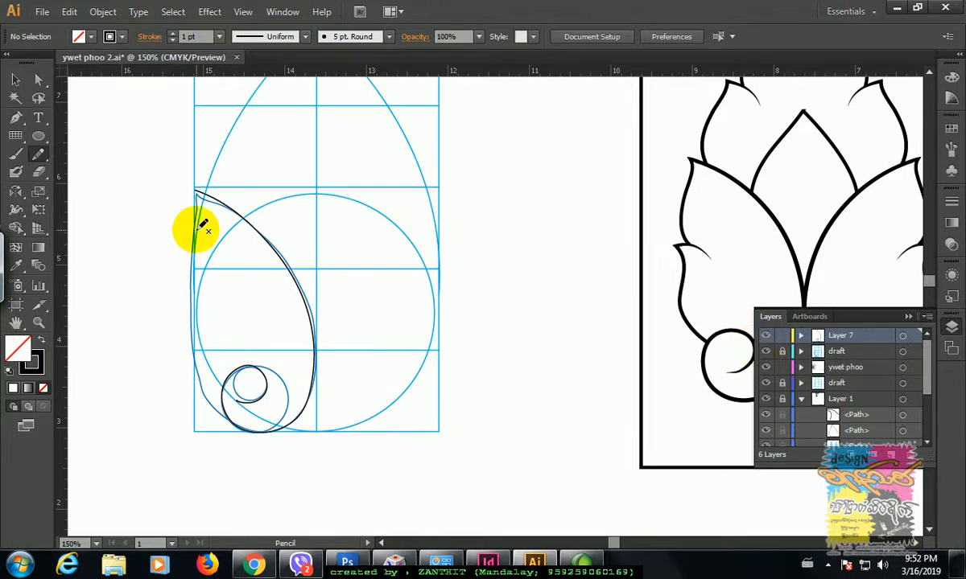
Mark the middle of the leaf's outer edge with a short horizontal line and draw the lower outer edge from it down to the spiral.
left_click(199, 194, "ctrl")
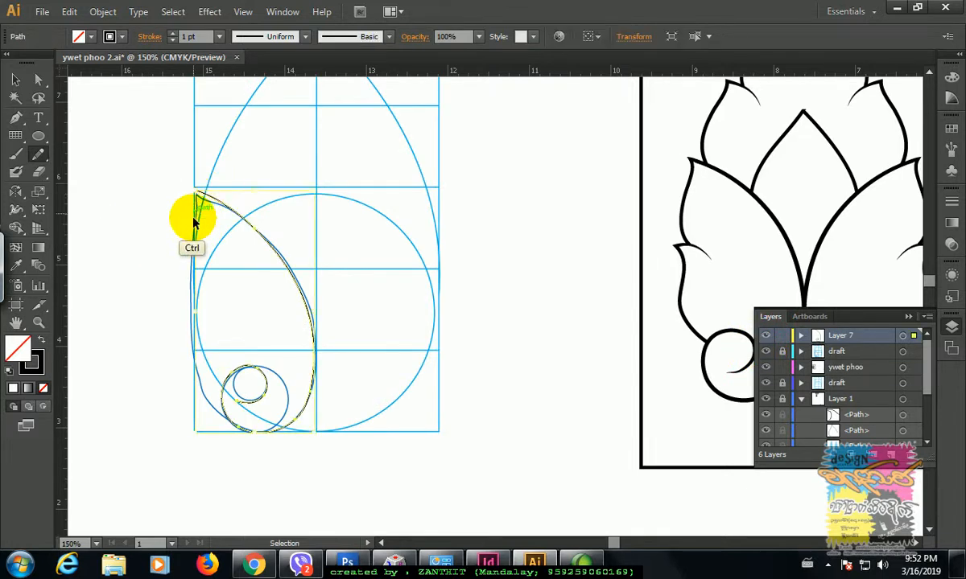
left_click(164, 304, "ctrl")
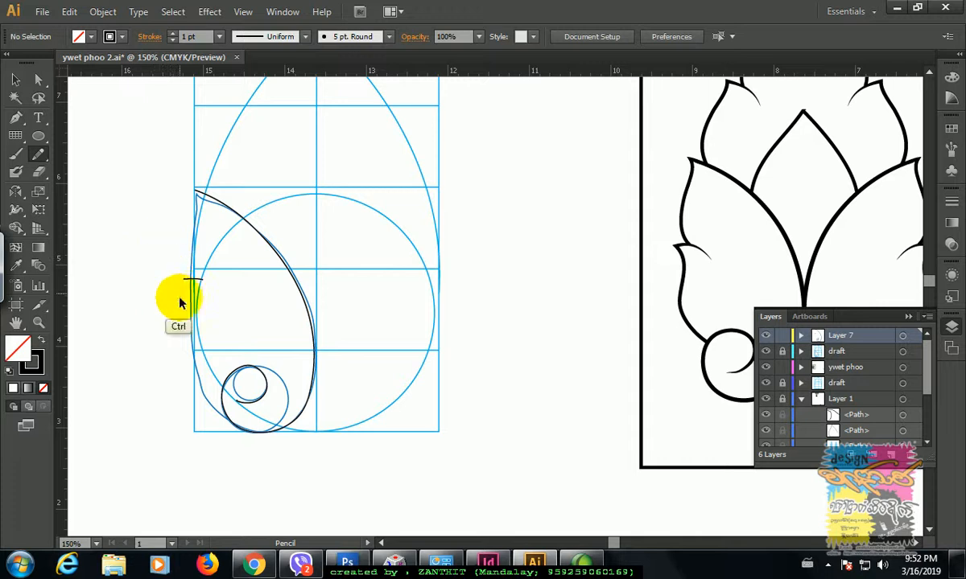
key("ctrl+plus")
left_click_drag(177, 291, 250, 252)
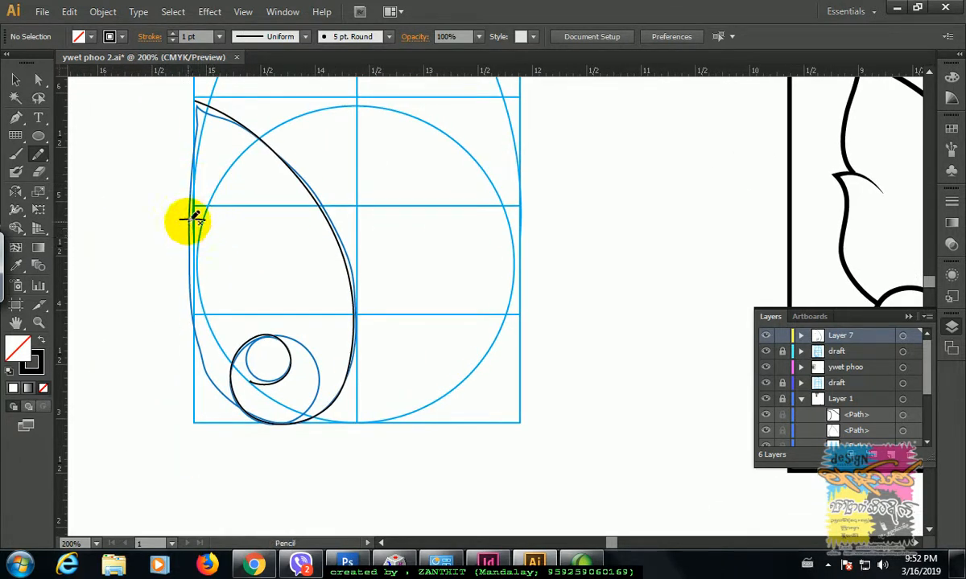
mouse_move(193, 216)
left_mouse_down()
mouse_move(195, 331)
mouse_move(225, 368)
left_mouse_up()
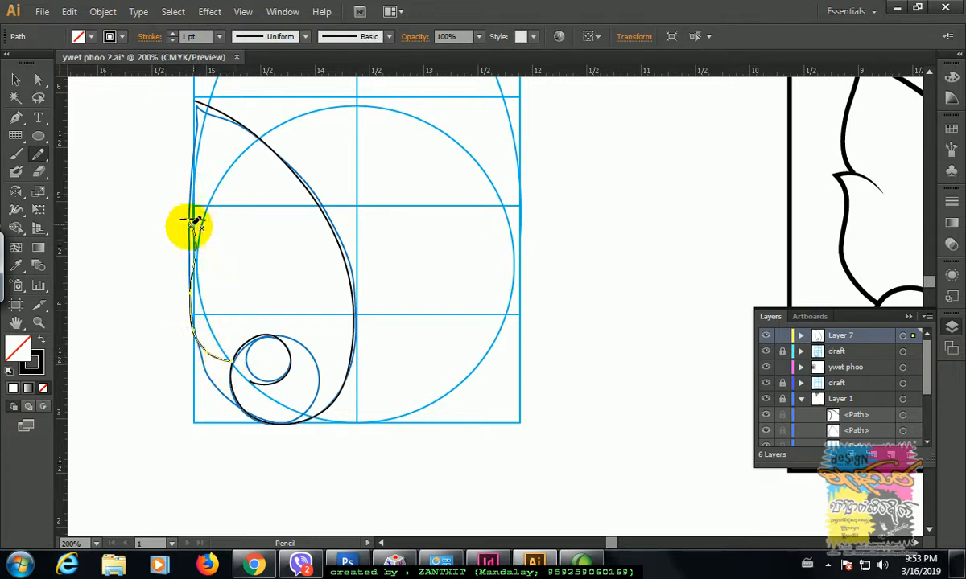
key("ctrl")
key("alt")
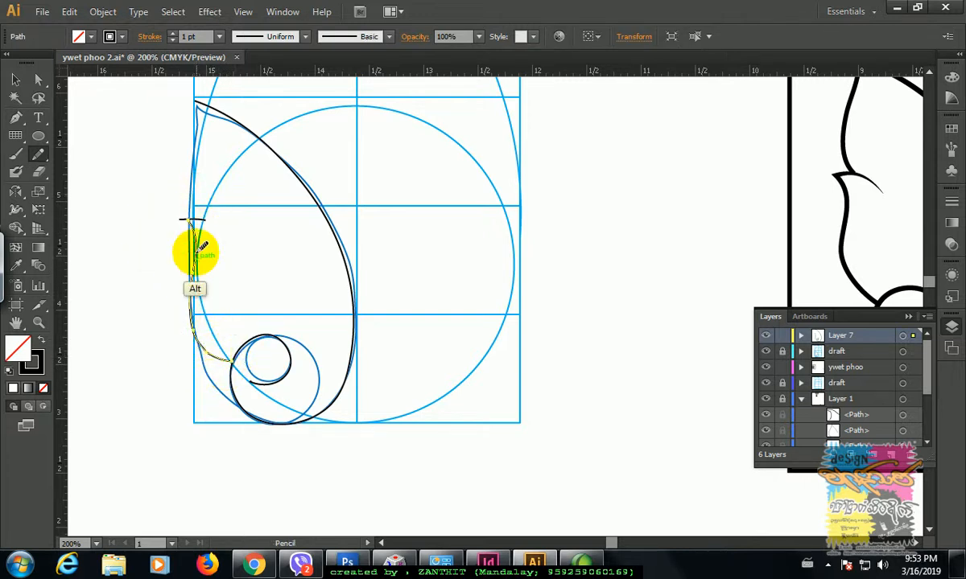
Delete the short horizontal mark at the upper end of the lower outer edge.
left_click(147, 215, "ctrl")
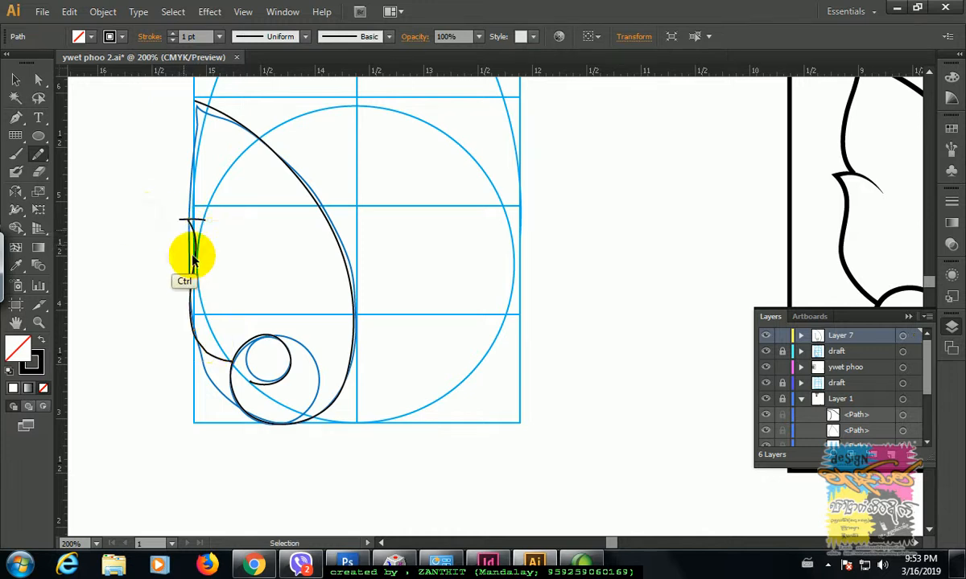
left_click(192, 223, "ctrl")
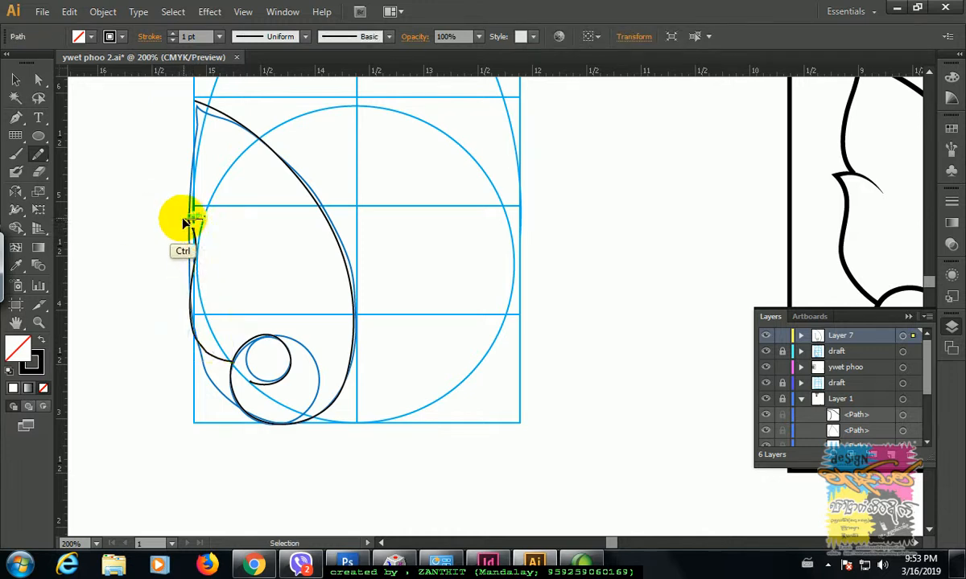
key("Delete")
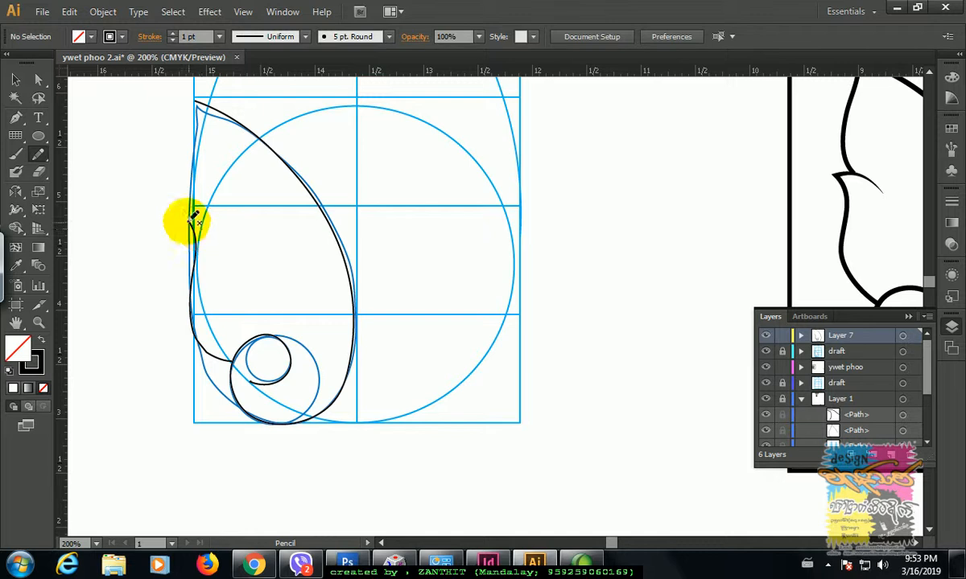
Draw a short curved vein from the upper end of the lower outer edge into the leaf with the Pencil tool.
left_click(190, 227, "ctrl")
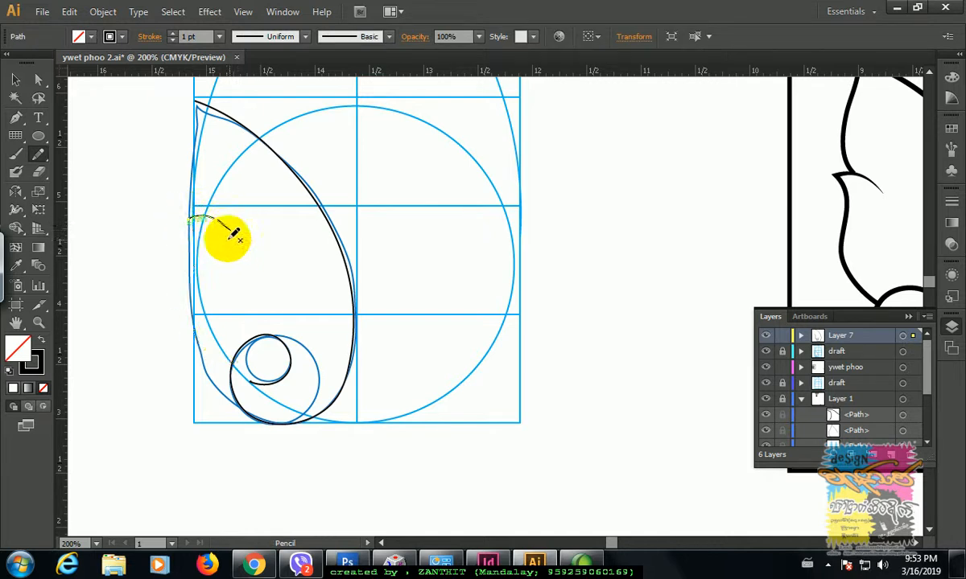
left_click(166, 231, "ctrl")
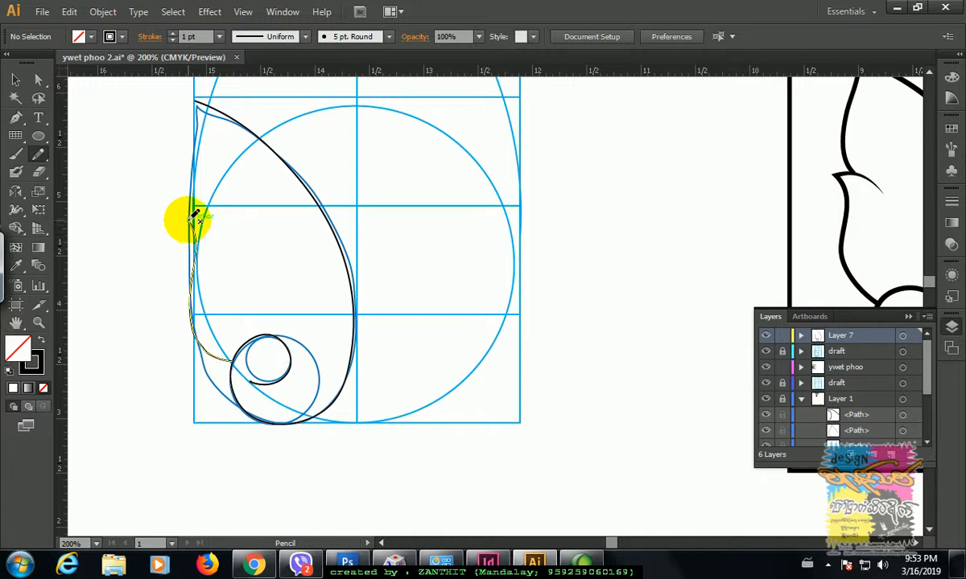
mouse_move(194, 216)
left_mouse_down()
mouse_move(222, 219)
mouse_move(231, 236)
left_mouse_up()
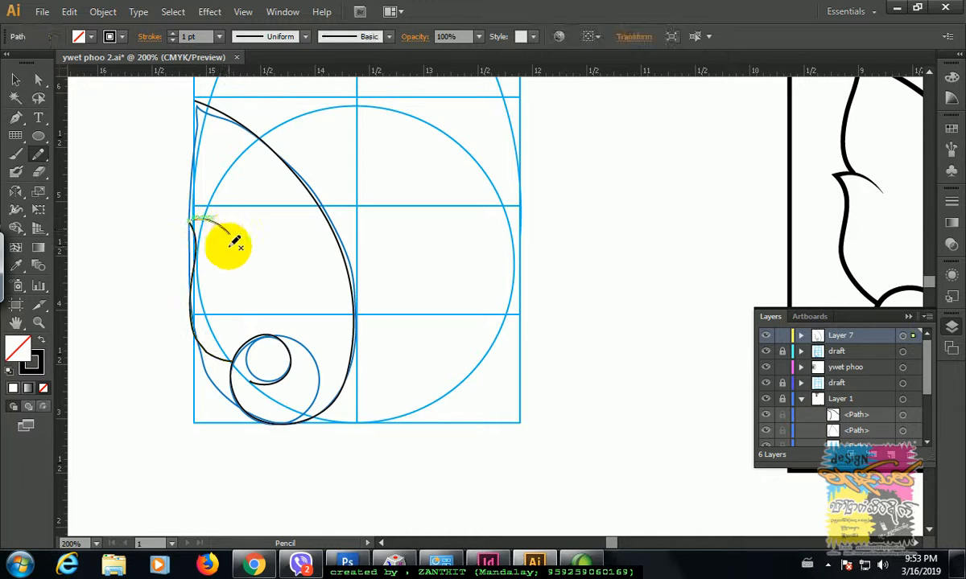
left_click(152, 231, "ctrl")
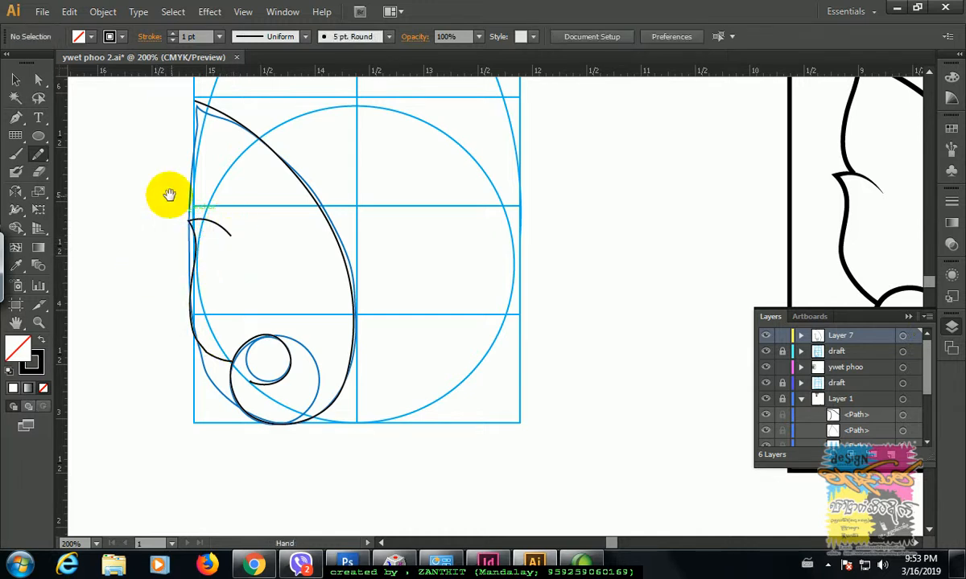
Draw the wavy upper outer edge from the leaf tip down to the short vein with the Pencil tool, and redraw its lower end.
left_click_drag(157, 190, 188, 279)
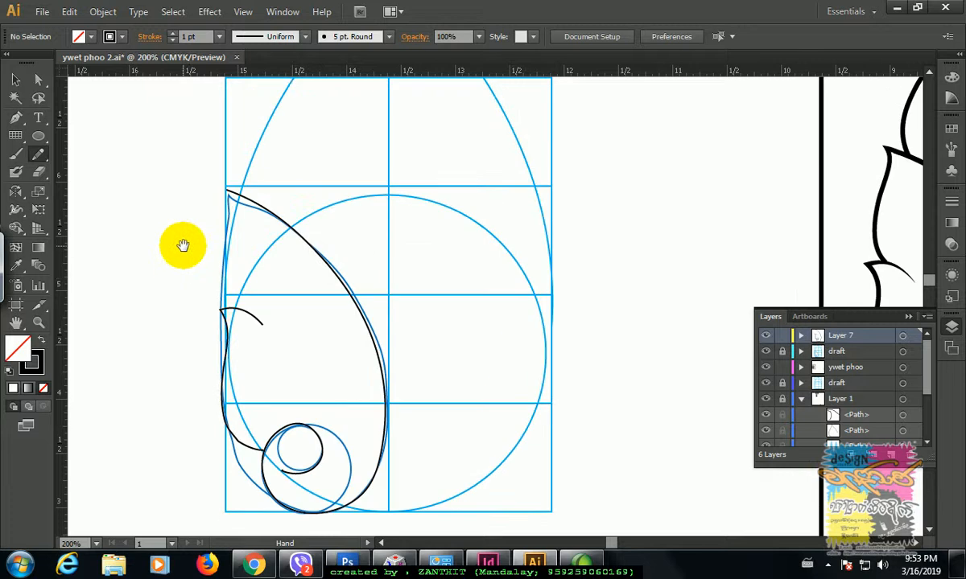
left_click(232, 192, "ctrl")
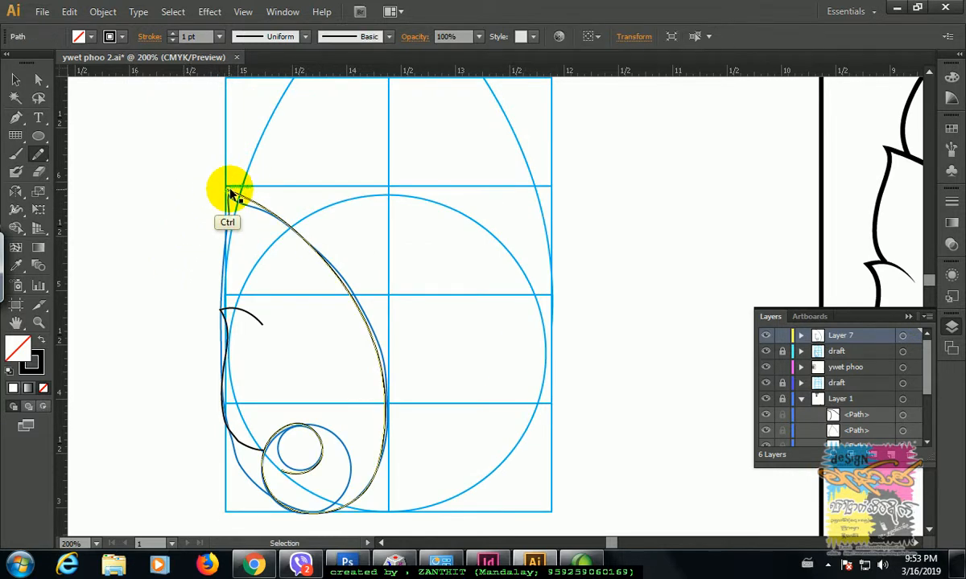
mouse_move(231, 187)
left_mouse_down()
mouse_move(235, 287)
mouse_move(246, 302)
left_mouse_up()
key("ctrl+minus")
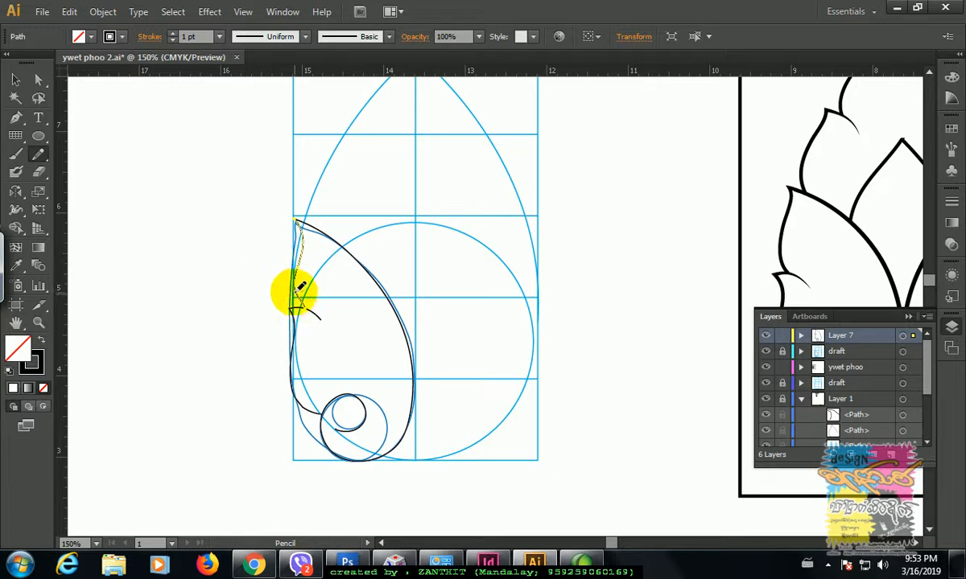
left_click_drag(296, 272, 301, 305)
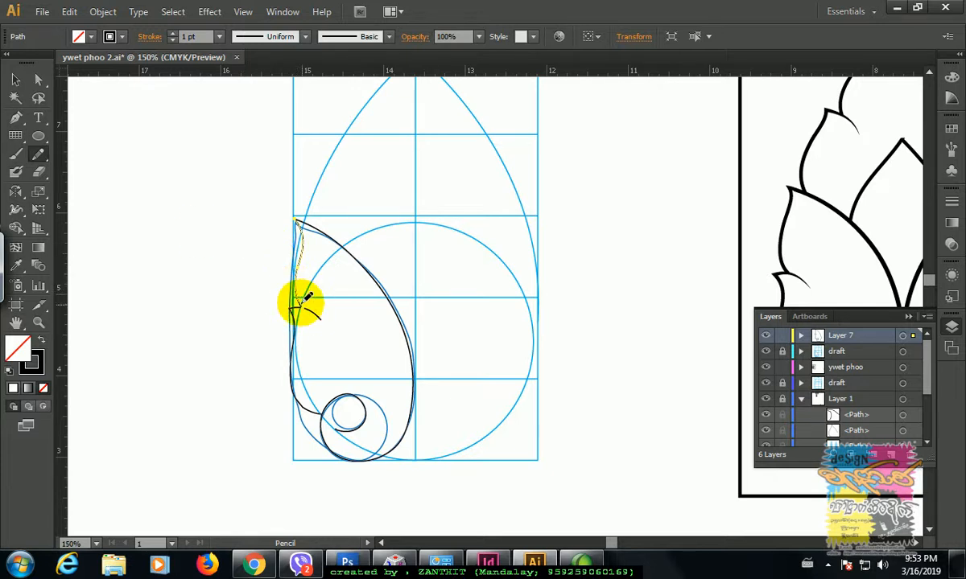
left_click(256, 230, "ctrl")
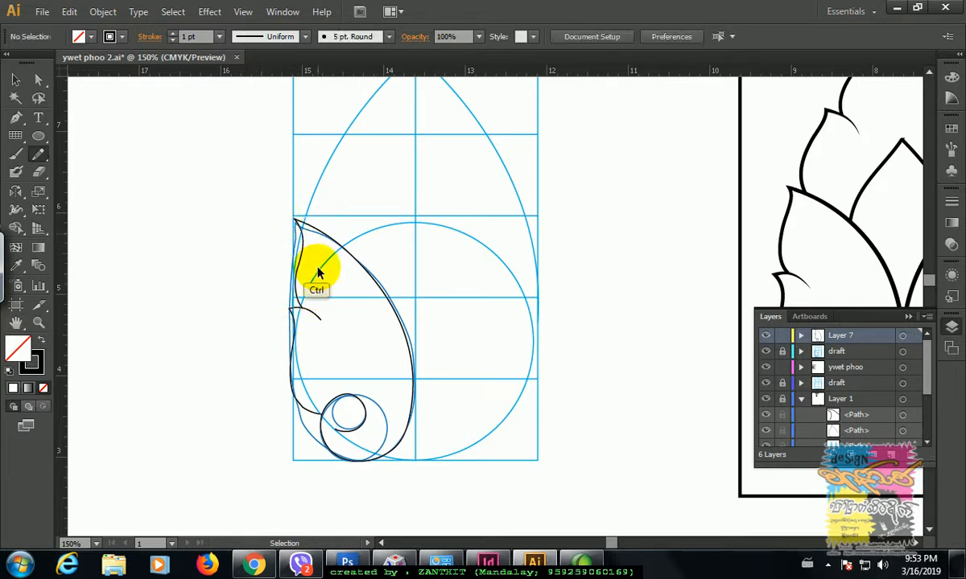
Hide the draft layer that holds the blue guides behind the black leaf line art.
left_click_drag(292, 265, 213, 219)
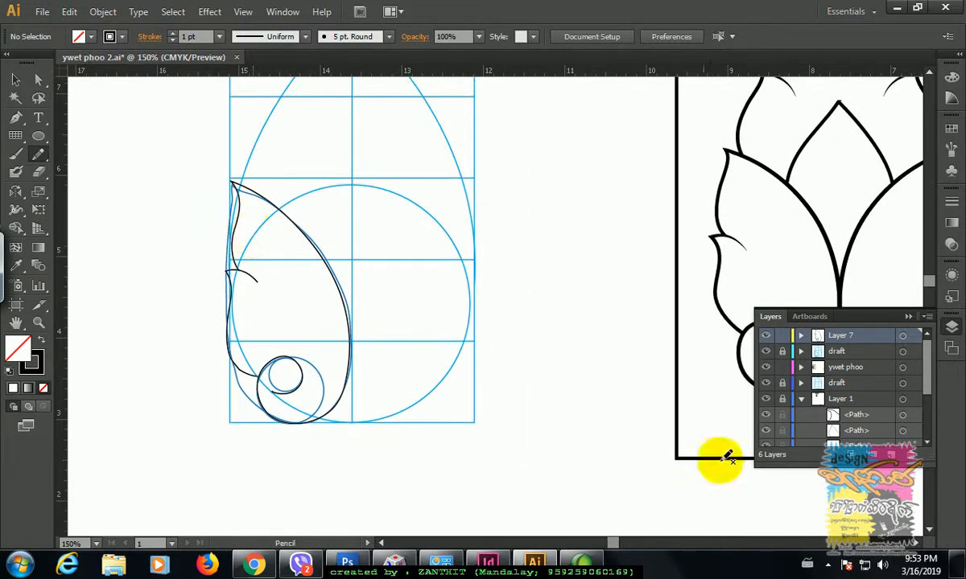
left_click(765, 352)
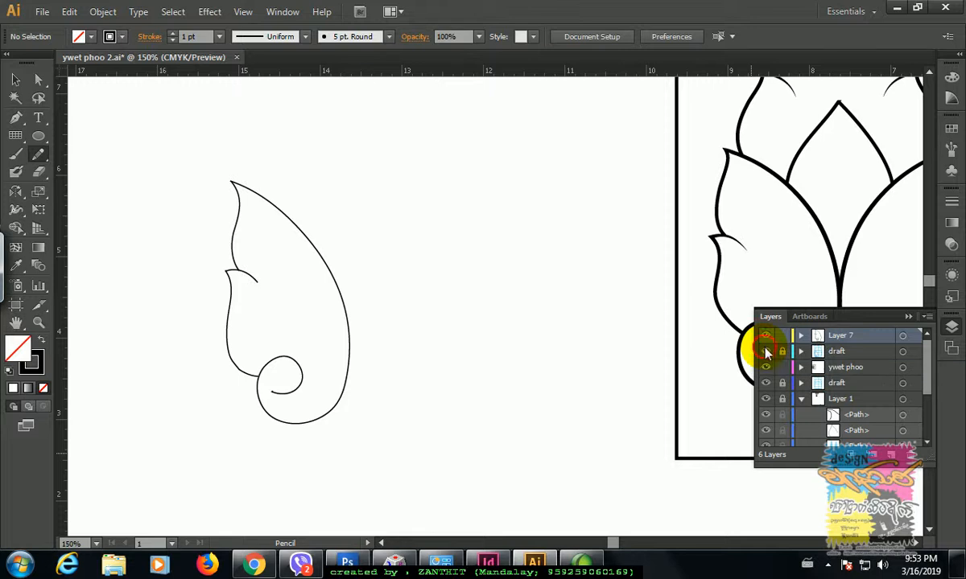
Show the draft layer again and redraw the lower outer edge of the leaf down to the spiral with the Pencil tool.
left_click(766, 352)
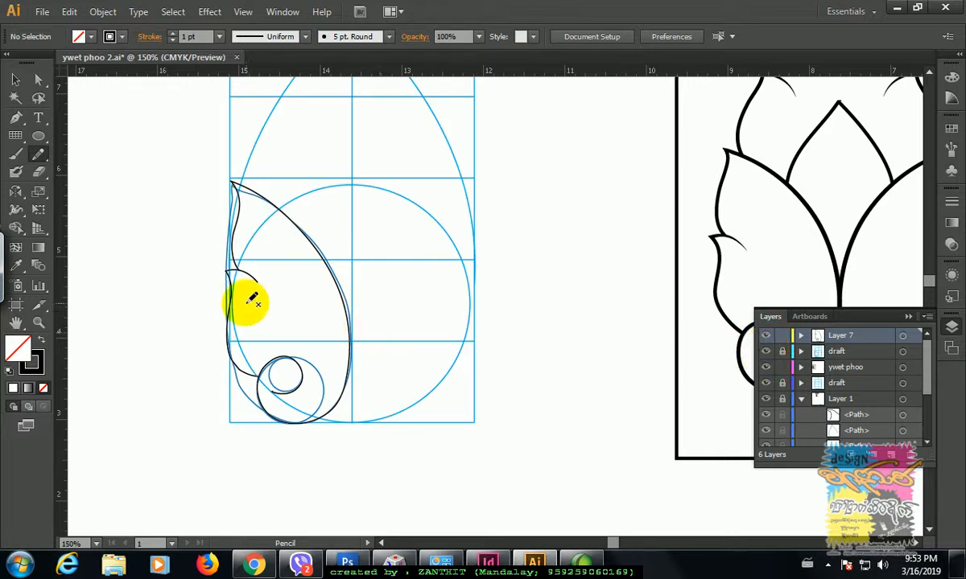
key("ctrl")
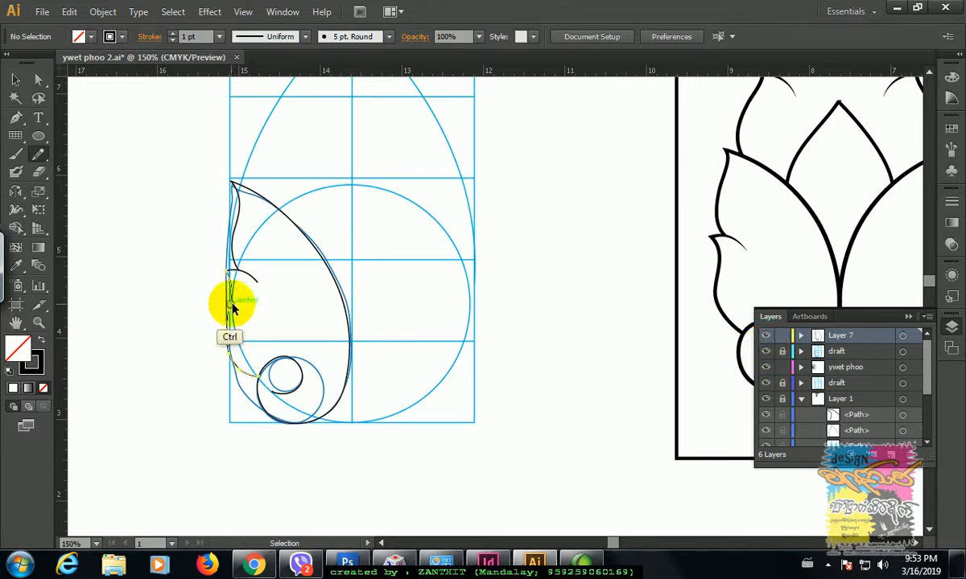
left_click(232, 309, "ctrl")
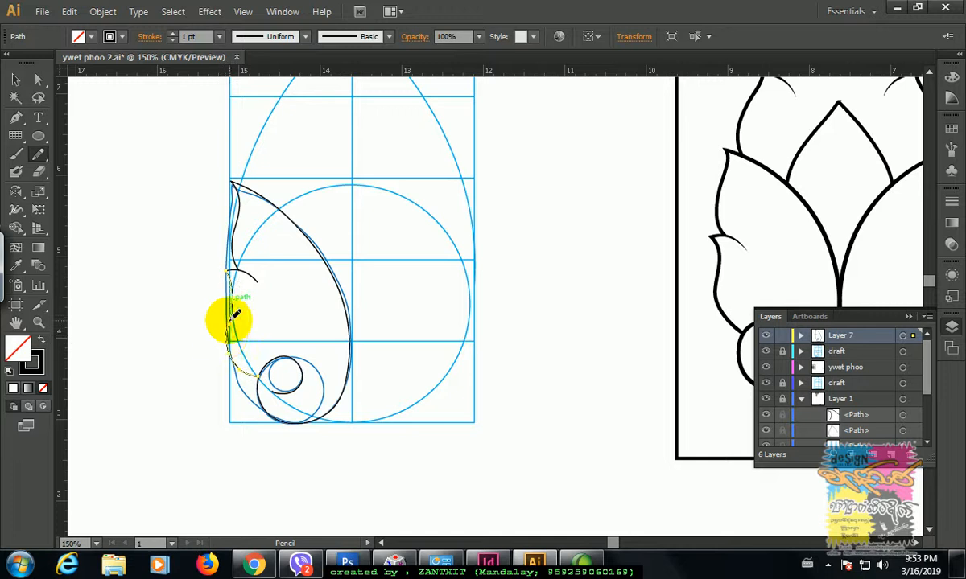
left_click_drag(231, 328, 261, 372)
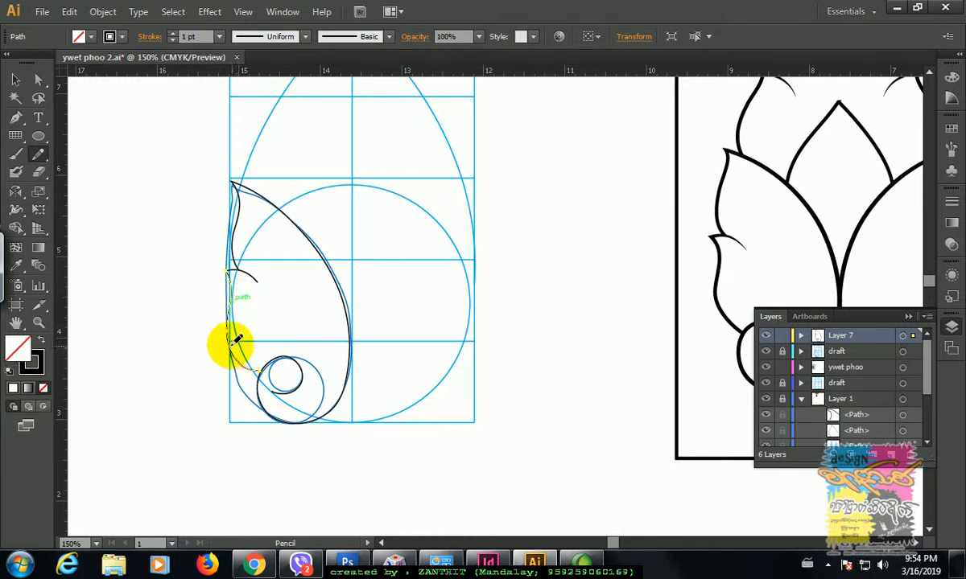
left_click_drag(238, 341, 271, 368)
left_click(249, 308, "ctrl")
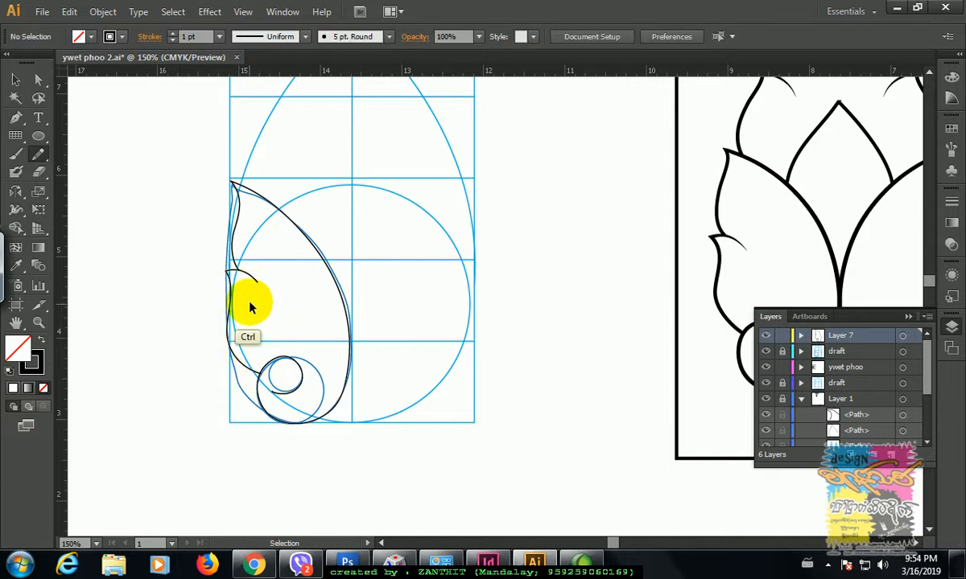
Draw the inner petal curve from the lower leaf's upper edge up to the vertical centre guide with the Pencil tool, and redraw its lower part.
key("space")
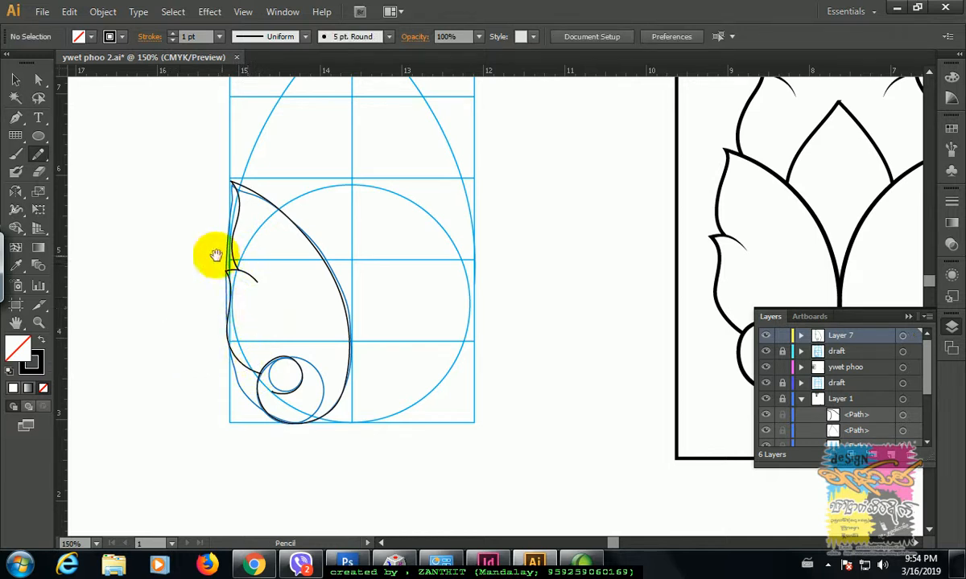
left_click_drag(169, 233, 202, 318)
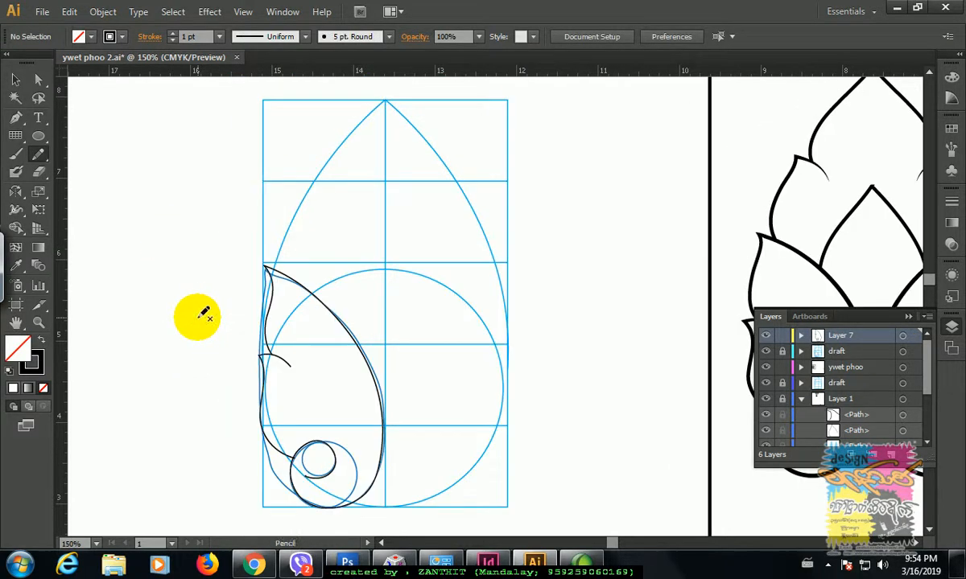
key("ctrl+minus")
key("space")
left_click_drag(286, 284, 206, 321)
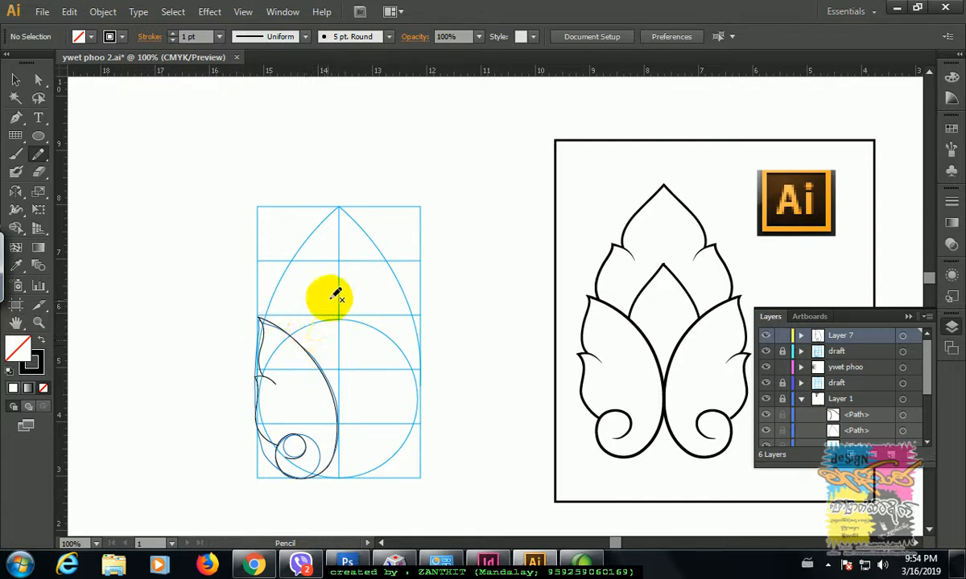
left_click_drag(306, 344, 337, 291)
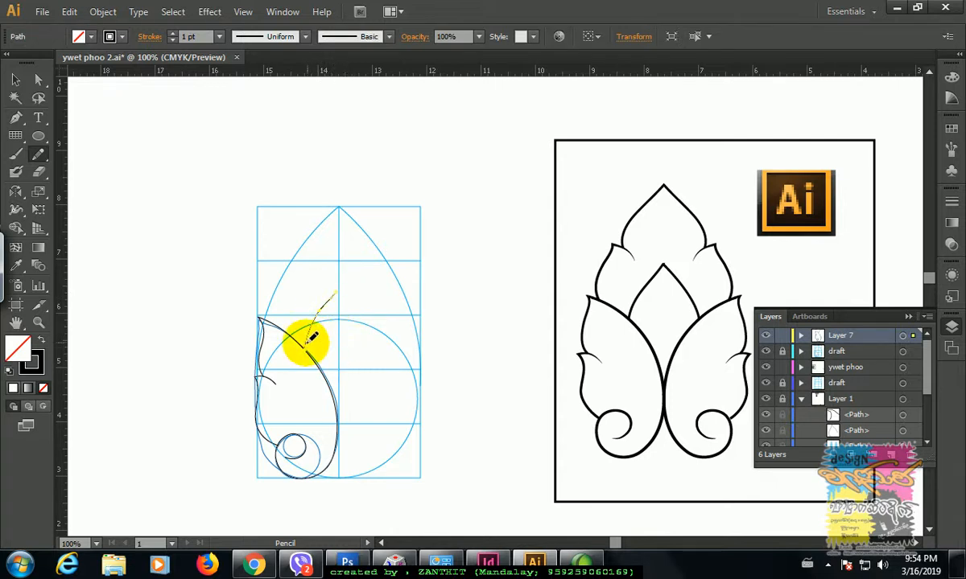
mouse_move(305, 344)
left_mouse_down()
mouse_move(340, 292)
mouse_move(313, 320)
left_mouse_up()
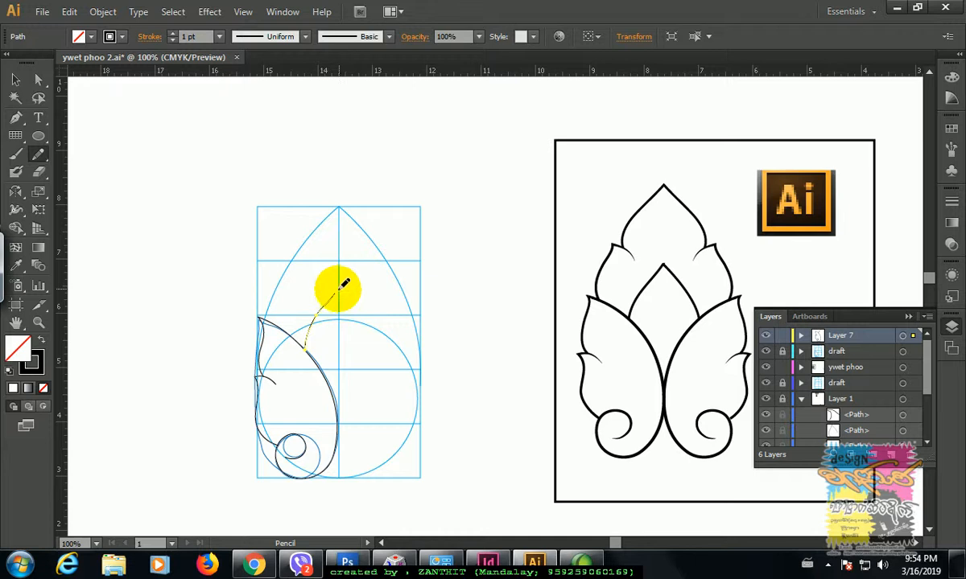
Redraw the upper part of the inner petal curve so it runs straighter to the vertical centre guide.
key("ctrl+equal")
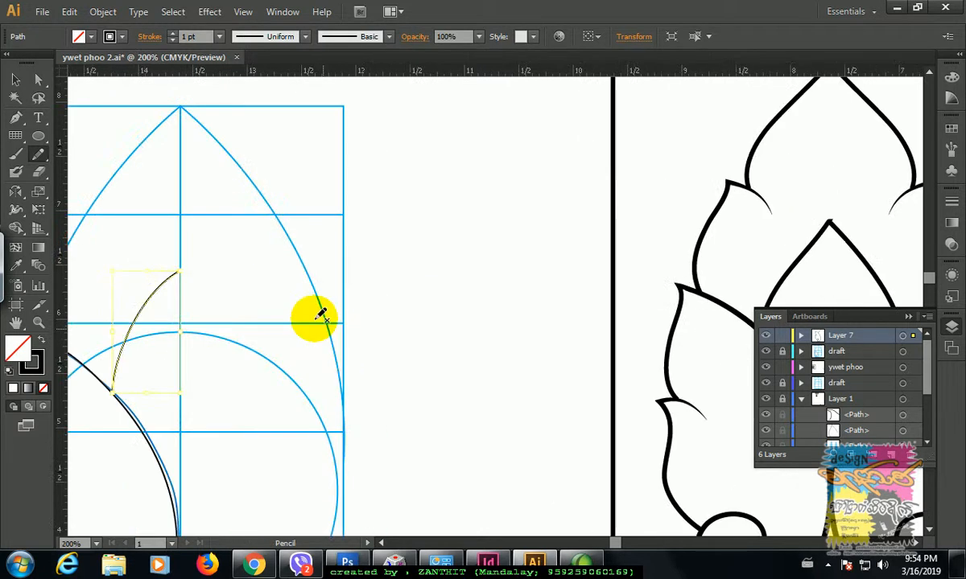
left_click(263, 299, "ctrl")
left_click_drag(293, 288, 370, 270)
left_click(226, 283, "ctrl")
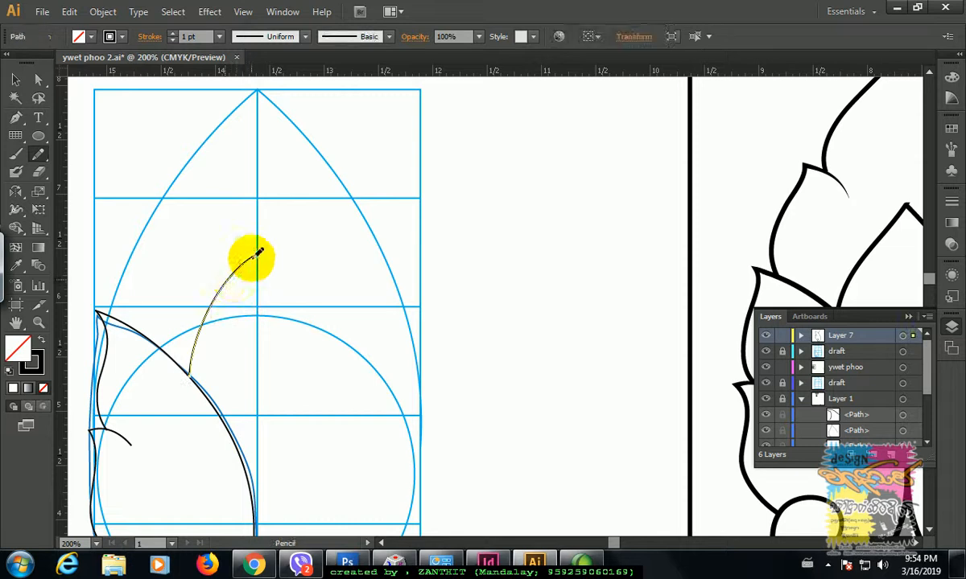
mouse_move(247, 263)
left_mouse_down()
mouse_move(261, 248)
mouse_move(212, 317)
mouse_move(256, 252)
mouse_move(306, 274)
left_mouse_up()
left_click(441, 254, "ctrl")
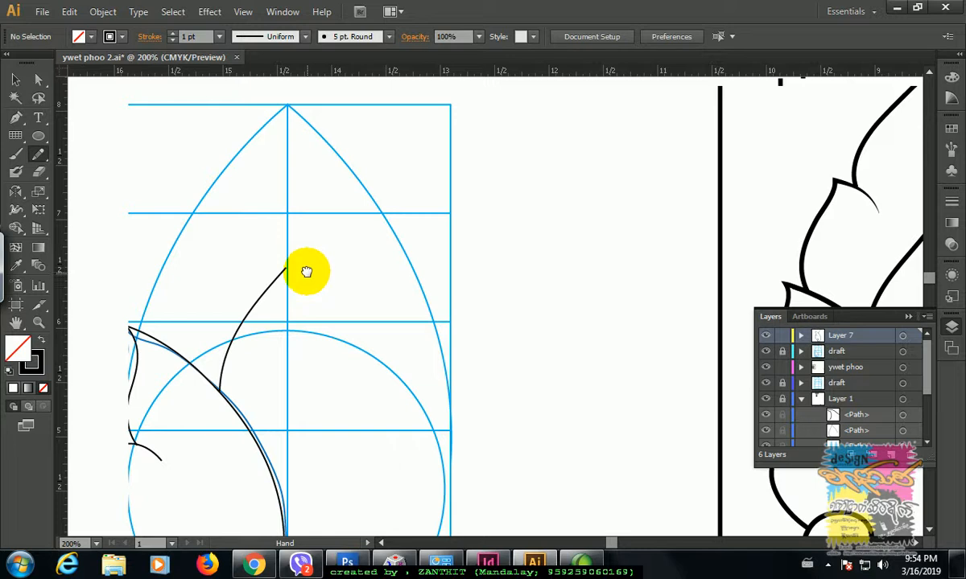
Try to draw a short curved vein inward from the left side of the blue arch guide with the Pencil tool.
mouse_move(212, 260)
left_mouse_down()
mouse_move(270, 271)
mouse_move(260, 279)
mouse_move(238, 262)
left_mouse_up()
key("ctrl+minus")
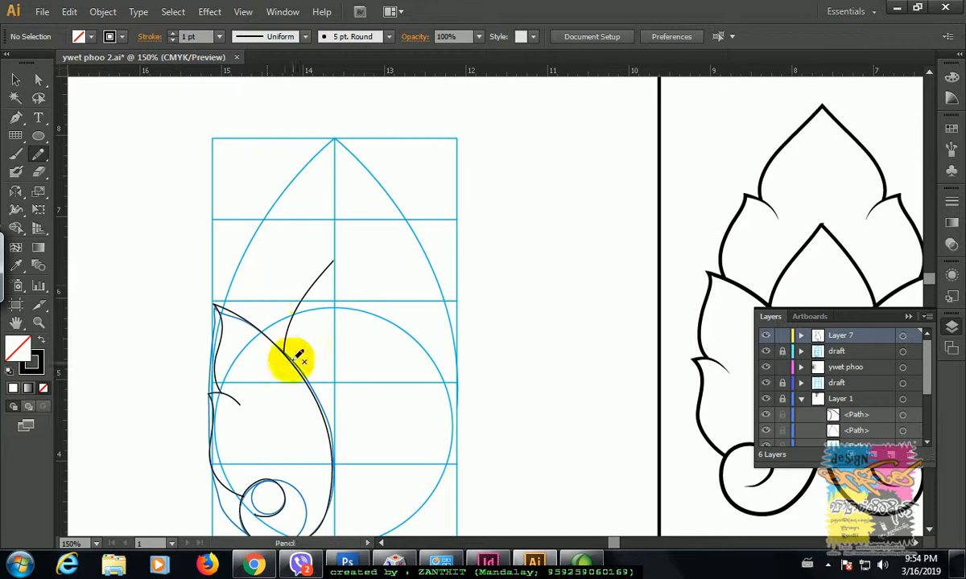
left_click(258, 236)
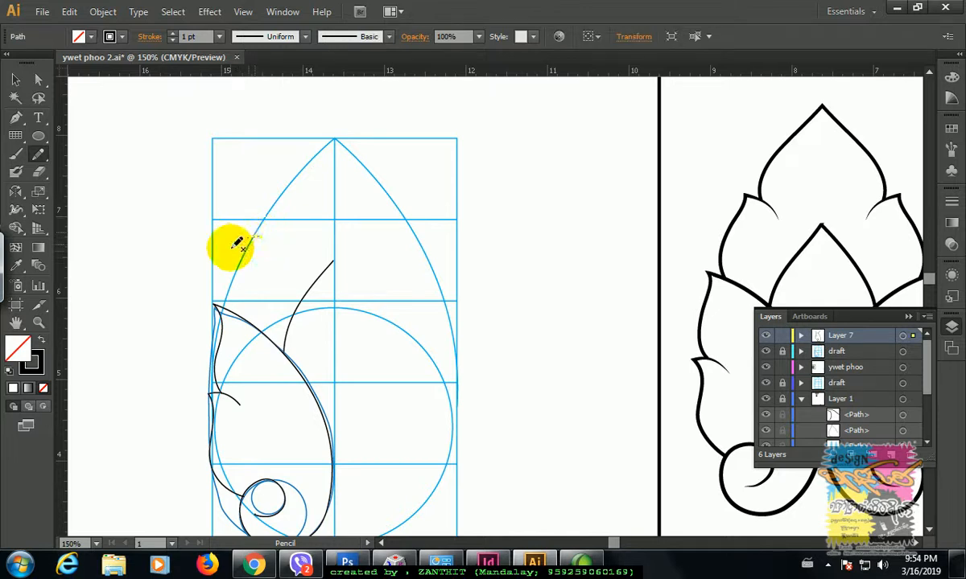
left_click(247, 242, "ctrl")
left_click_drag(250, 232, 276, 248)
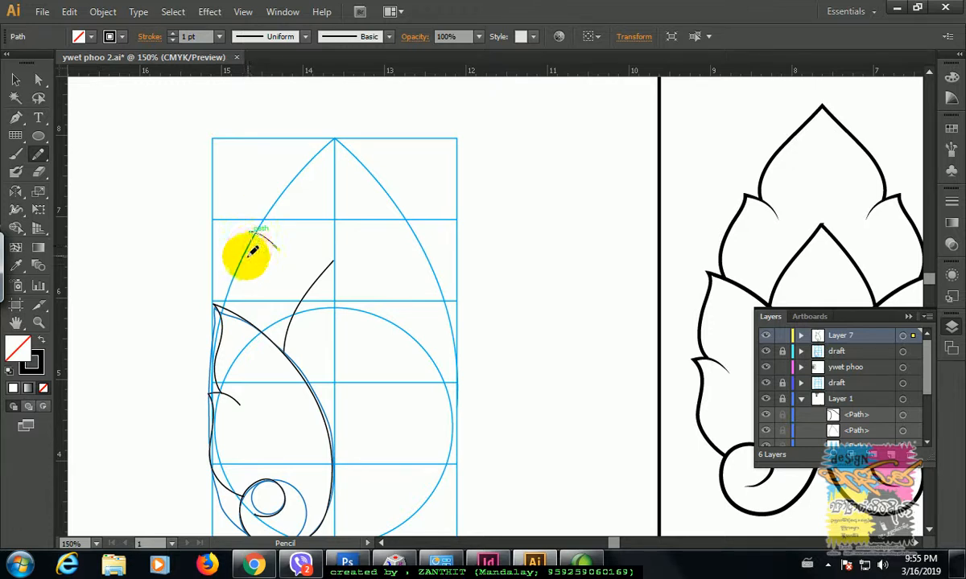
Draw the middle lobe's wavy outer edge from the arch guide down to the lower leaf, and a short curved vein inward from its upper end.
left_click_drag(248, 261, 241, 310)
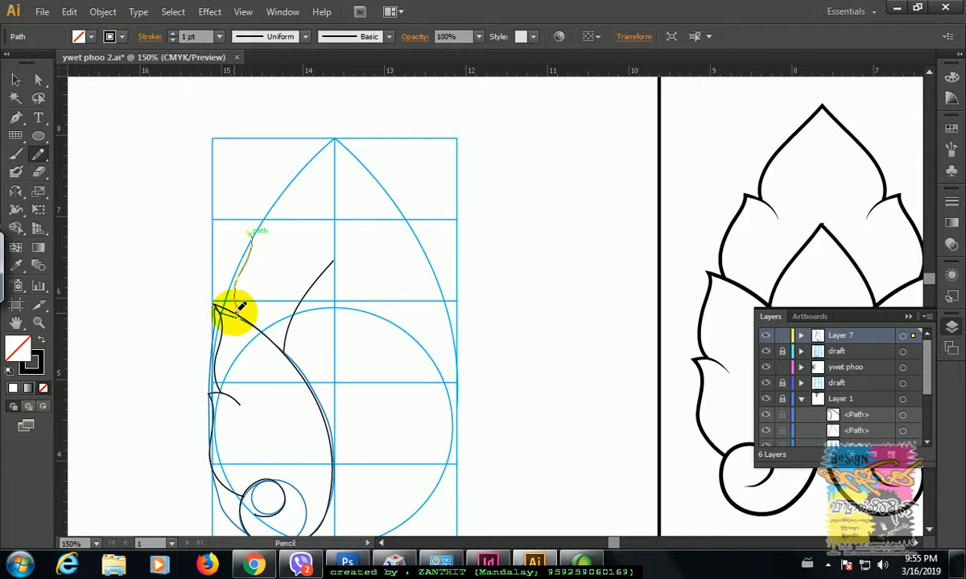
key("ctrl")
left_click(230, 255, "ctrl")
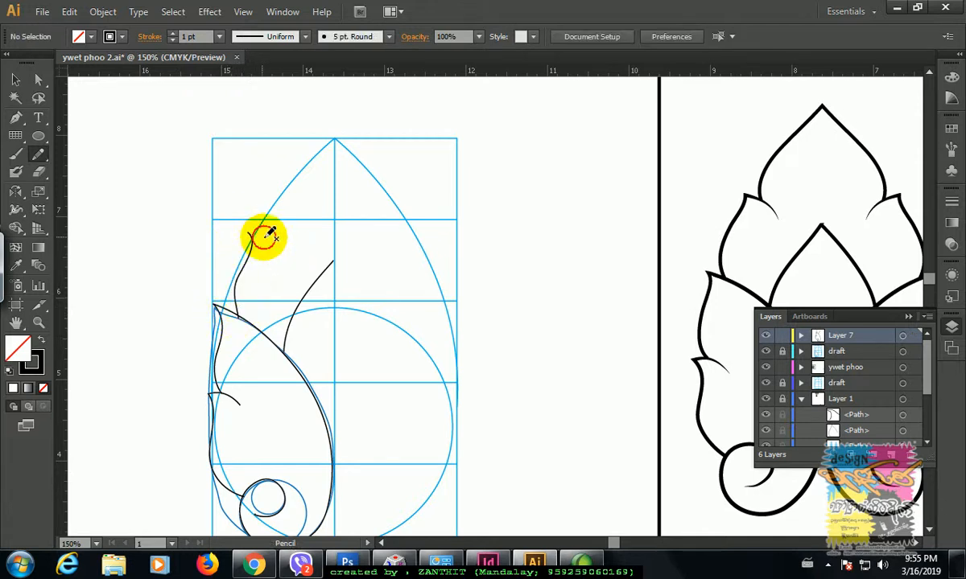
mouse_move(280, 245)
left_mouse_down()
mouse_move(252, 235)
mouse_move(240, 300)
left_mouse_up()
Reshape the middle lobe's outer edge with the Pencil tool into a smooth curve from the short vein to the lower leaf's upper edge.
left_click(249, 253, "ctrl")
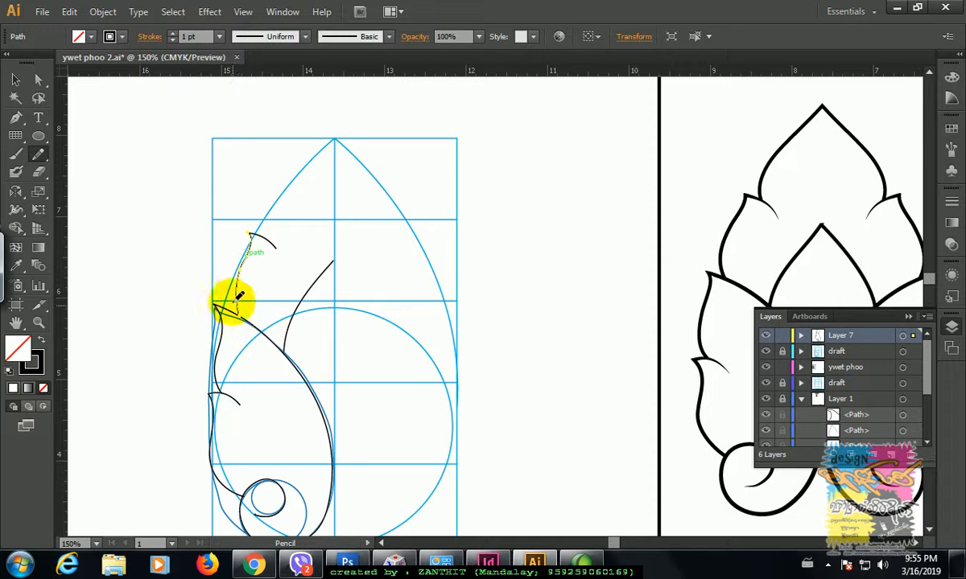
left_click_drag(246, 256, 243, 316)
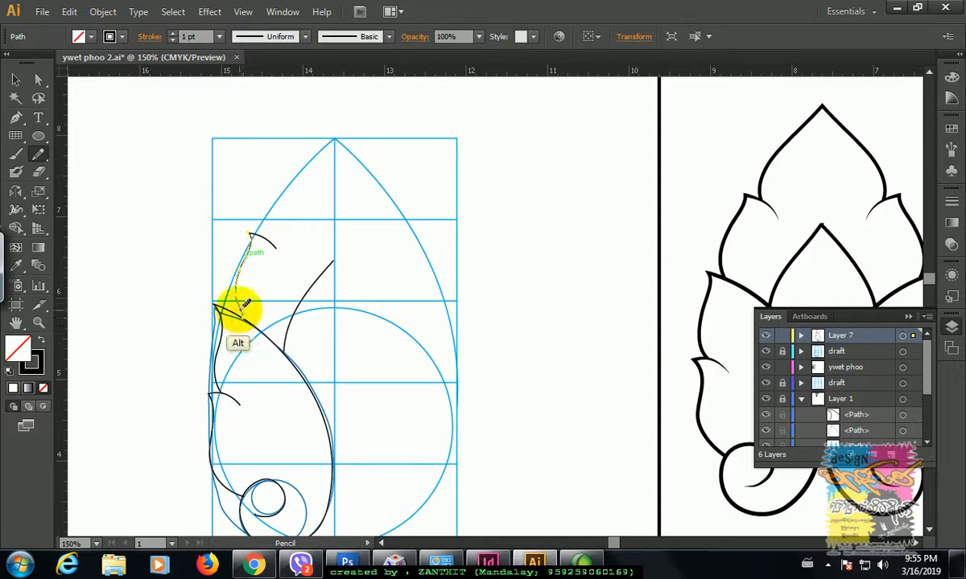
key("ctrl+plus")
key("space")
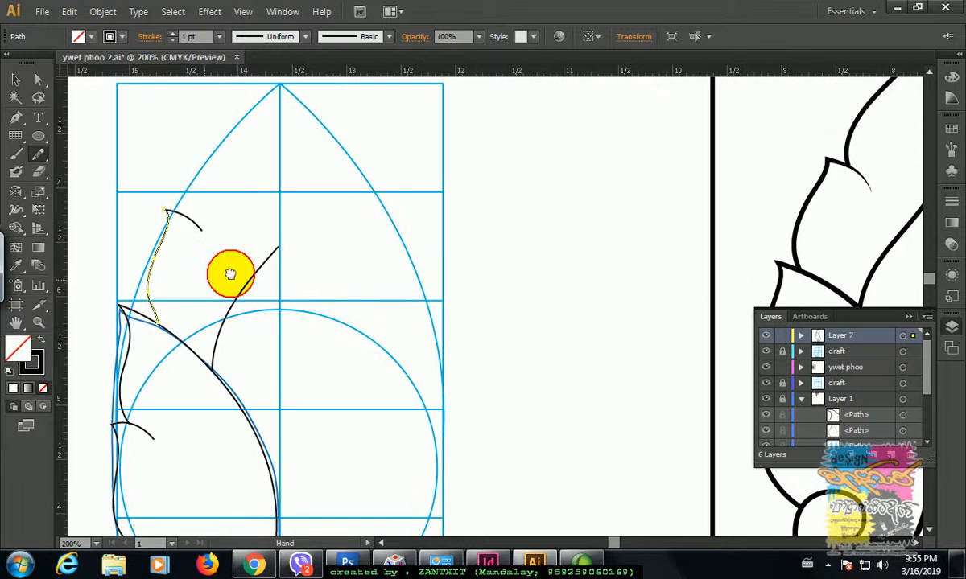
left_click_drag(230, 275, 301, 274)
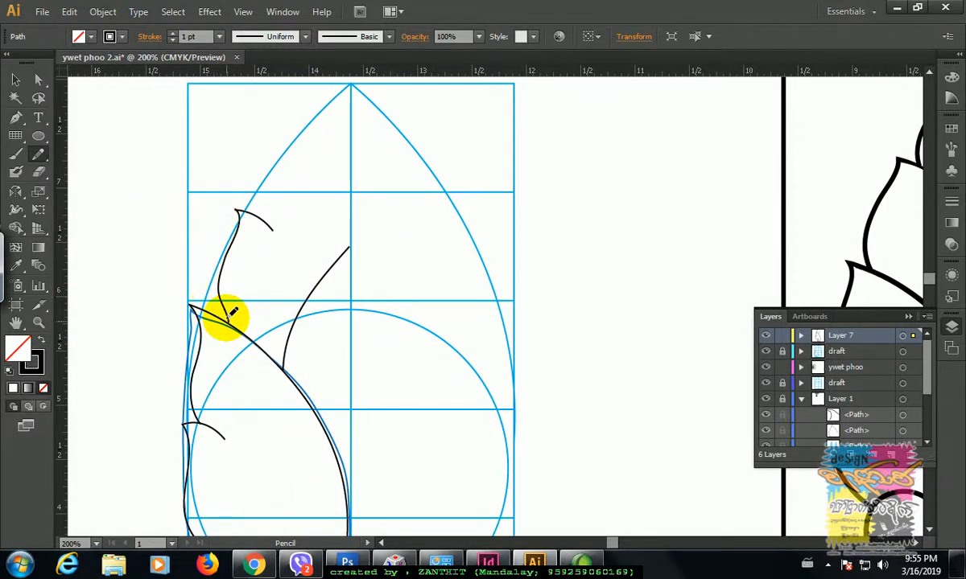
mouse_move(228, 300)
left_mouse_down()
mouse_move(220, 270)
mouse_move(235, 257)
mouse_move(243, 211)
left_mouse_up()
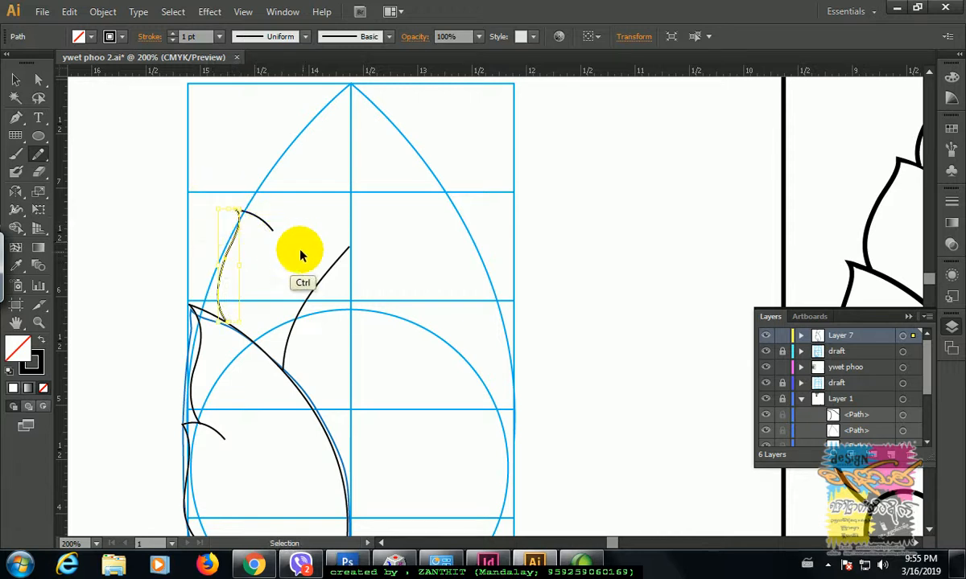
left_click(296, 270, "ctrl")
left_click(239, 241, "ctrl")
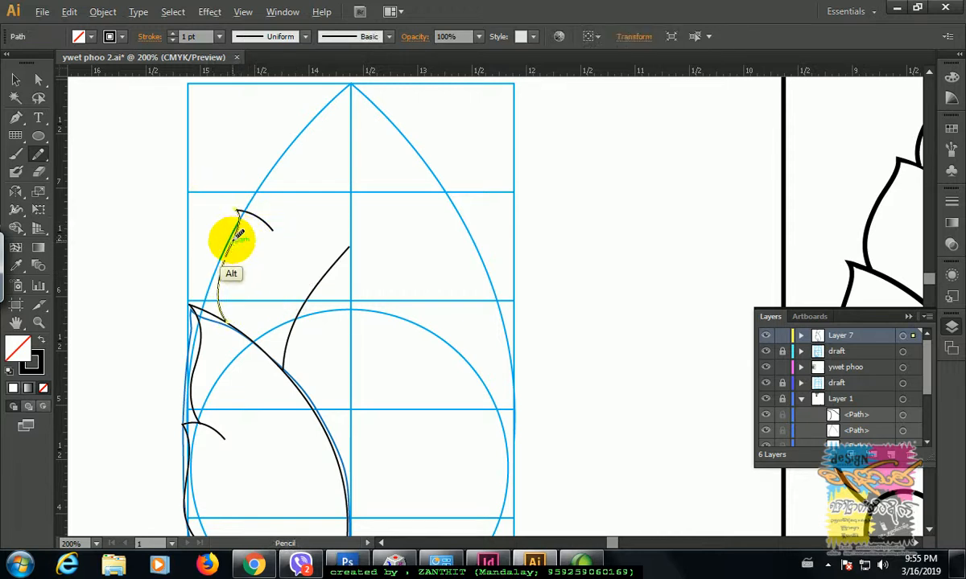
mouse_move(241, 225)
left_mouse_down()
mouse_move(234, 243)
mouse_move(252, 276)
mouse_move(195, 363)
left_mouse_up()
left_click(197, 218, "ctrl")
Draw the top lobe's outer edge between the middle lobe's short vein and the arch guide's peak with the Pencil tool, and redraw its lower end.
key("ctrl+minus")
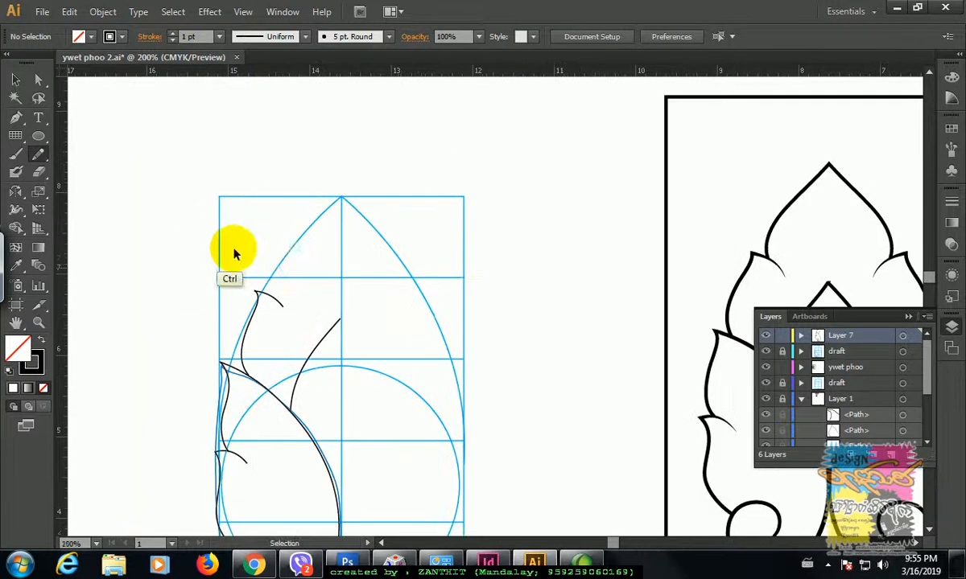
left_click_drag(294, 262, 224, 285)
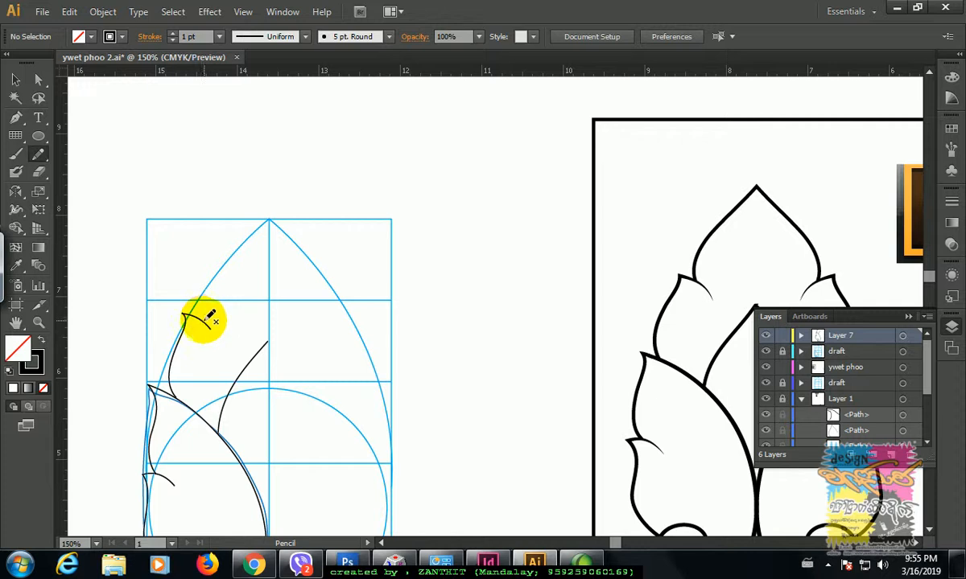
mouse_move(207, 321)
left_mouse_down()
mouse_move(219, 273)
mouse_move(271, 214)
mouse_move(219, 276)
left_mouse_up()
key("alt")
left_click_drag(213, 307, 207, 321)
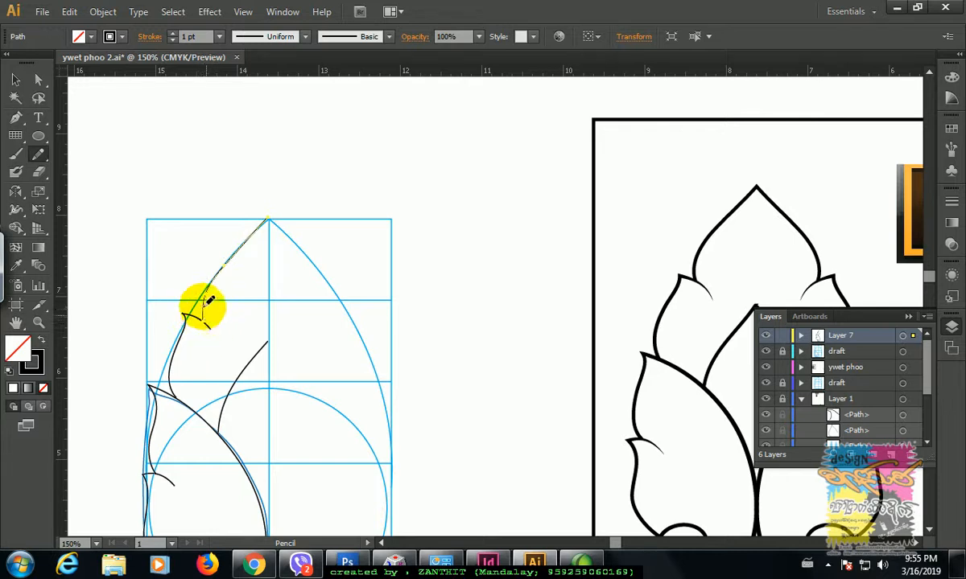
left_click(272, 178, "ctrl")
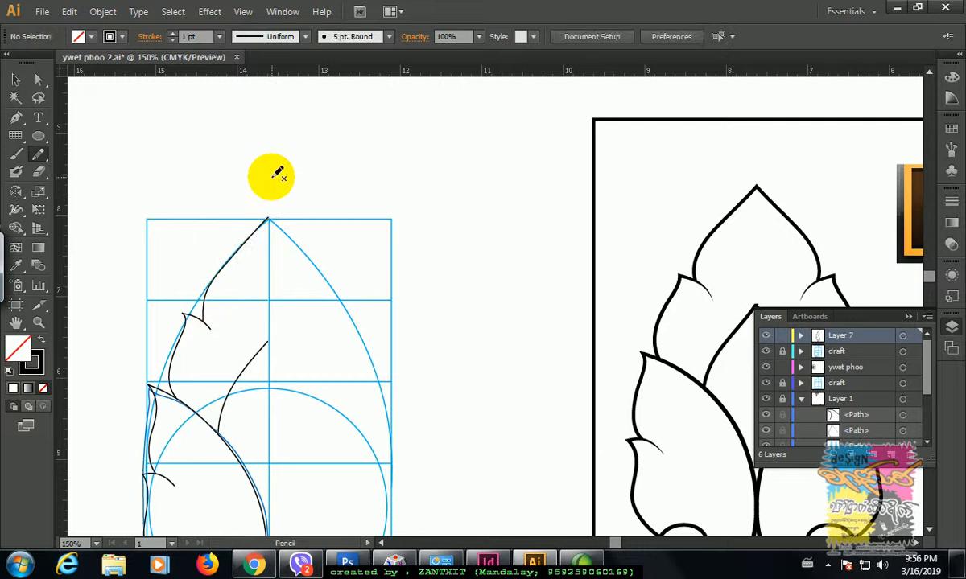
Hide the draft layer's blue guides to show only the finished black half of the ornament.
left_click_drag(375, 431, 399, 293)
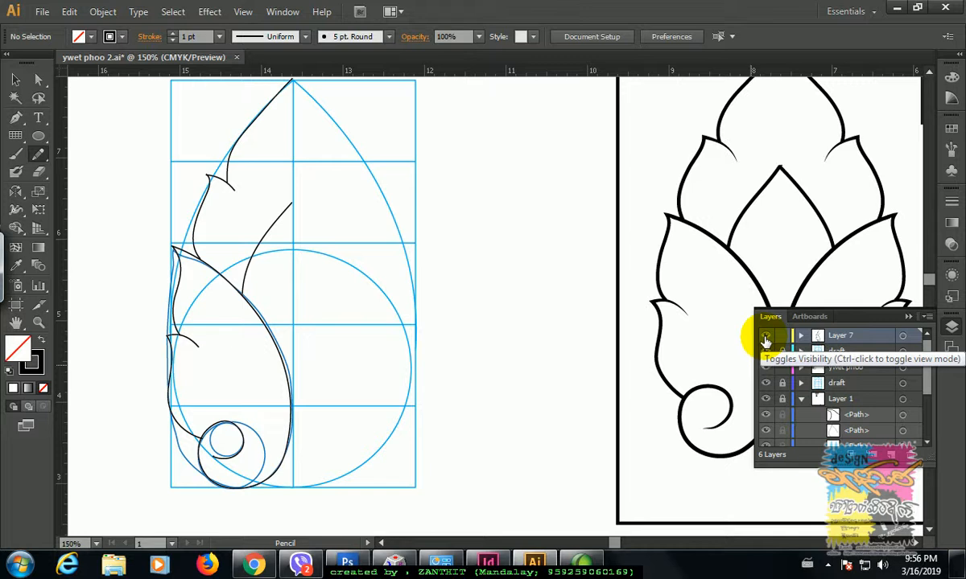
left_click(766, 352)
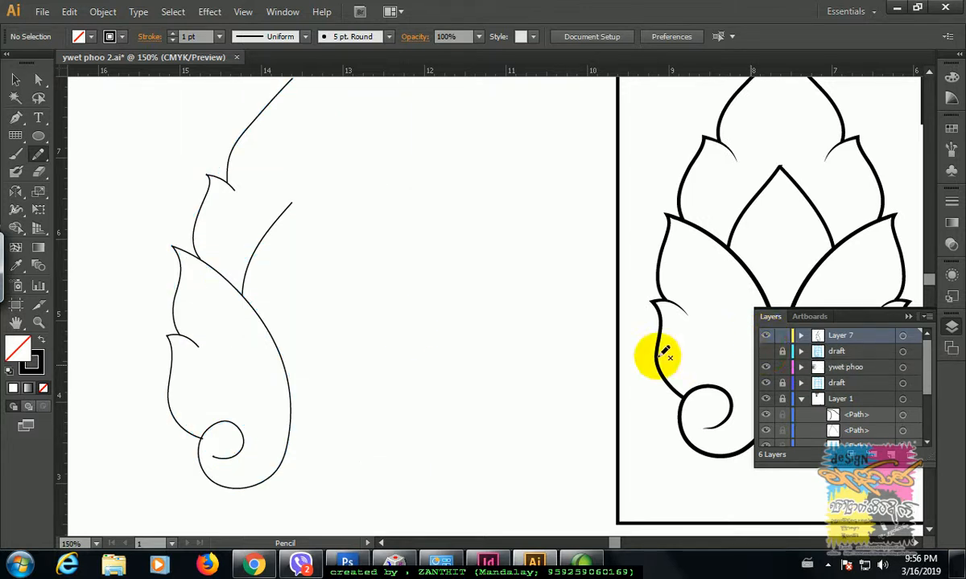
key("ctrl+minus")
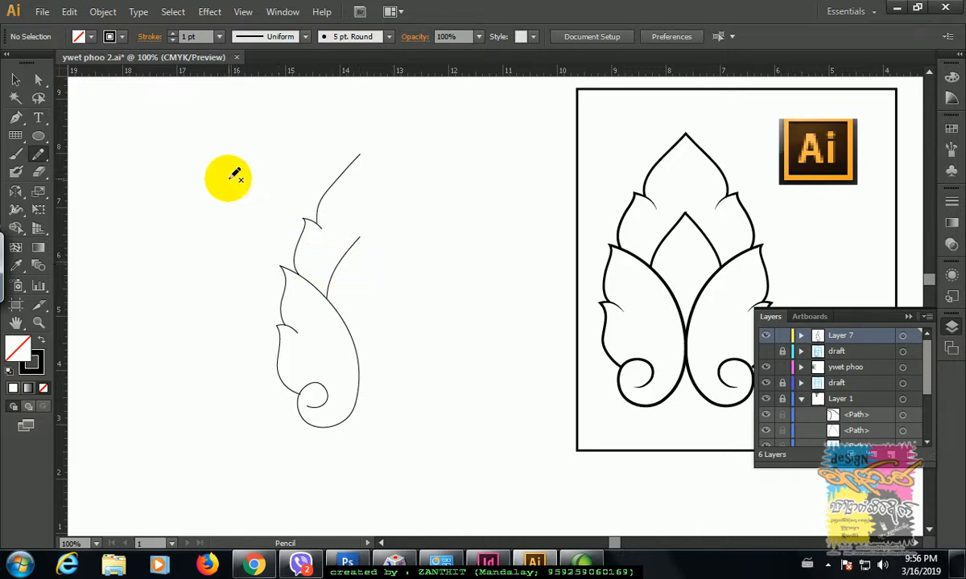
Select all the black paths of the half ornament and set their stroke weight to 3 pt.
left_click(15, 80)
mouse_move(216, 123)
left_mouse_down()
mouse_move(388, 420)
mouse_move(399, 464)
mouse_move(385, 469)
left_mouse_up()
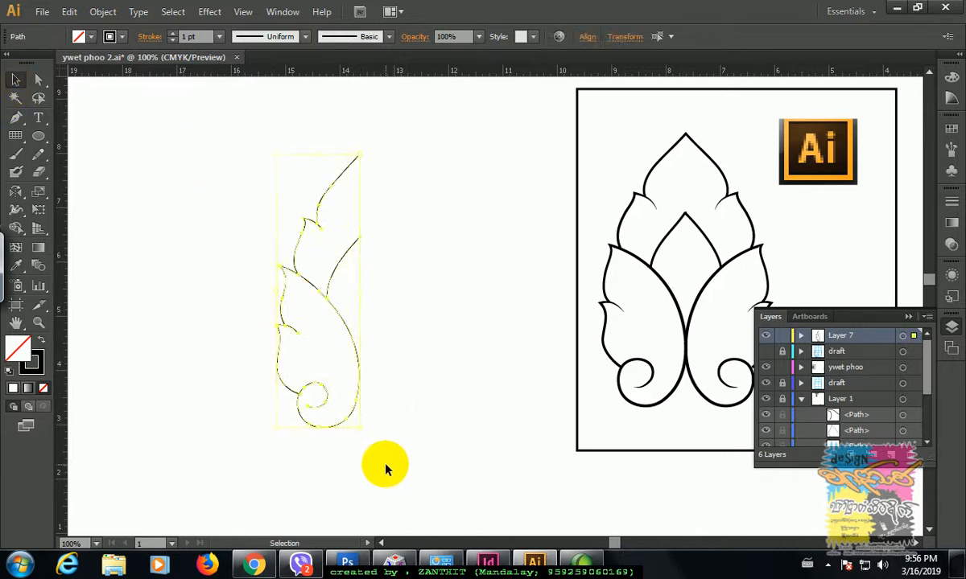
left_click(173, 37)
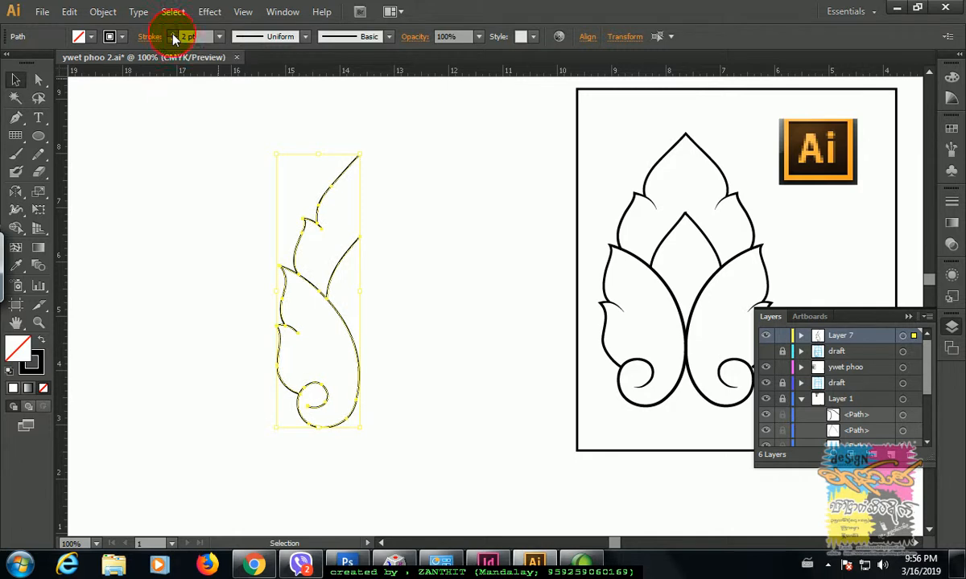
left_click(173, 38)
left_click(220, 282)
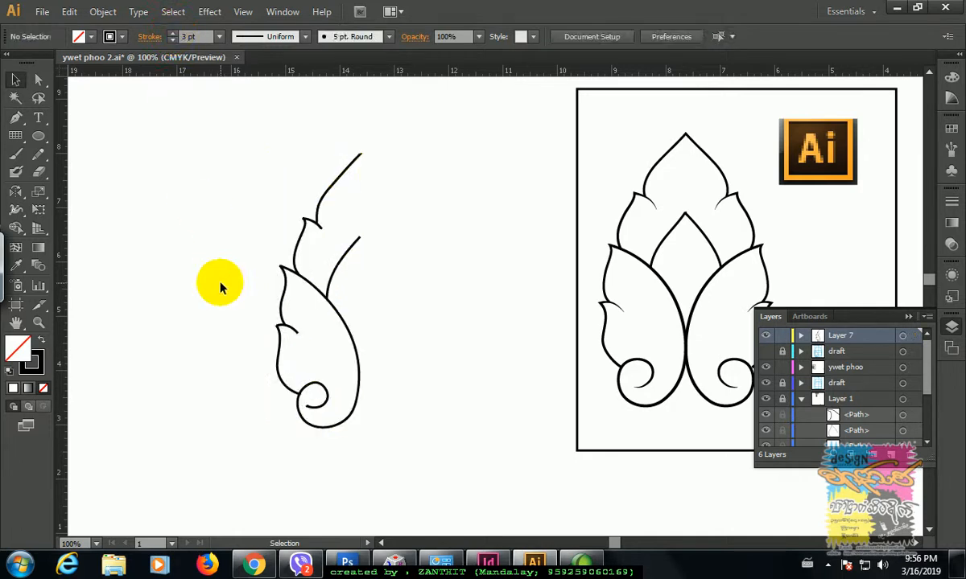
Redraw the lower outer bend of the large leaf's spiral outline with the Pencil tool to smooth it.
left_click(352, 417)
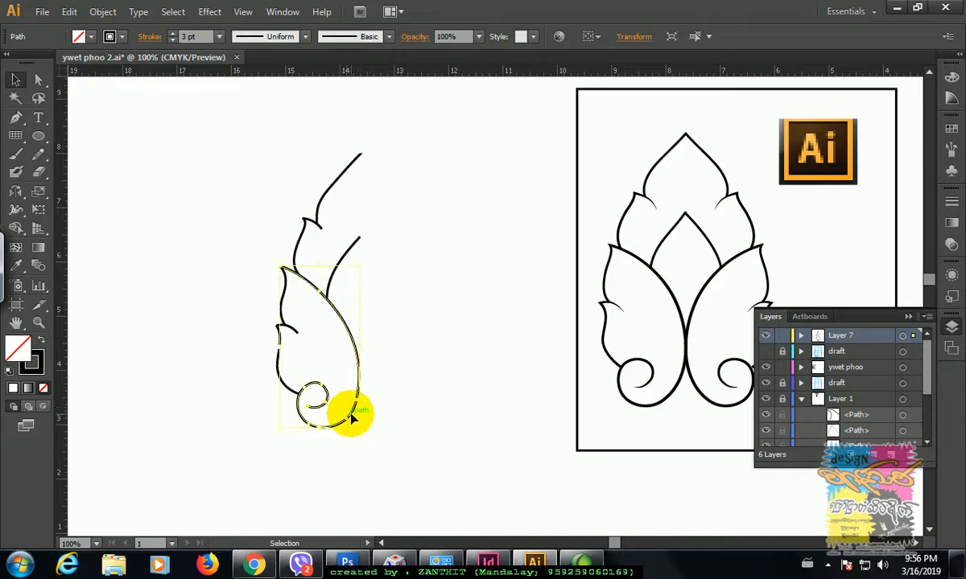
left_click(38, 154)
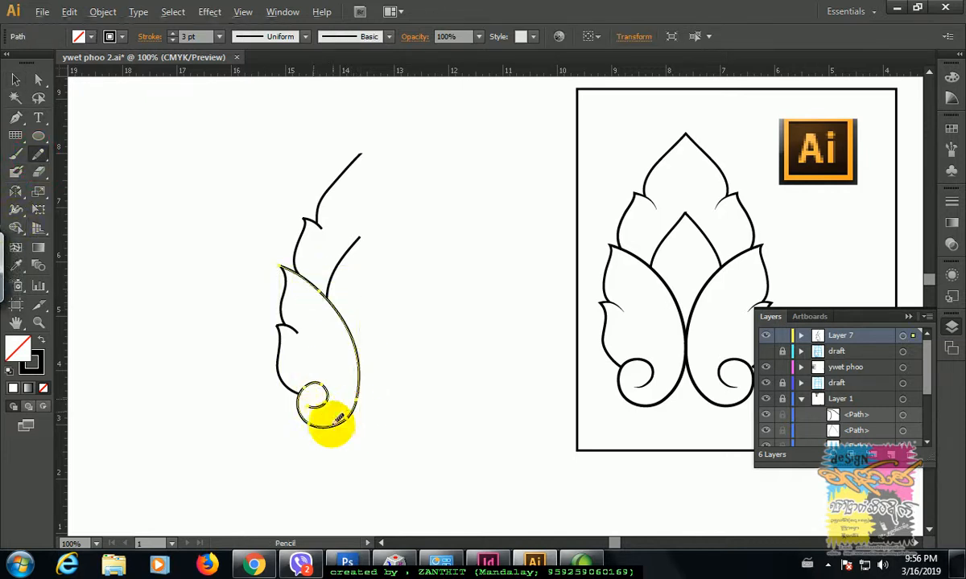
left_click_drag(335, 422, 359, 396)
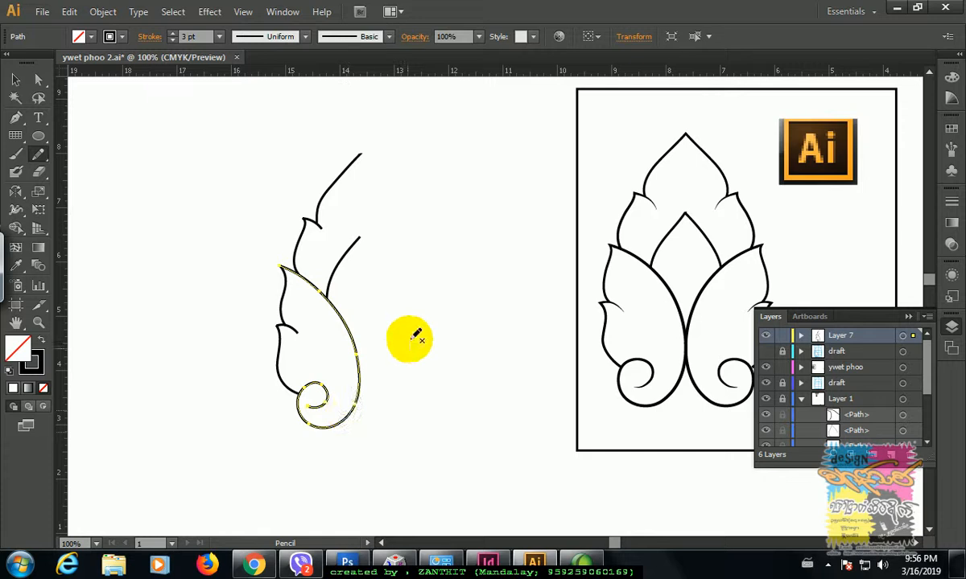
left_click(411, 435, "ctrl")
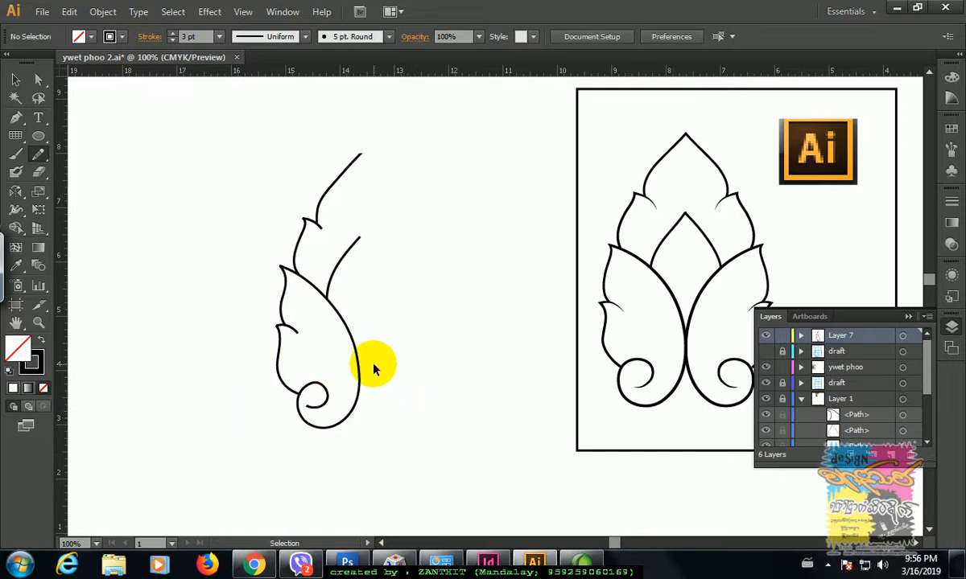
Redraw the inner end of the lower leaf's spiral with the Pencil tool so the curl finishes shorter.
key("ctrl+equal")
key("ctrl+equal")
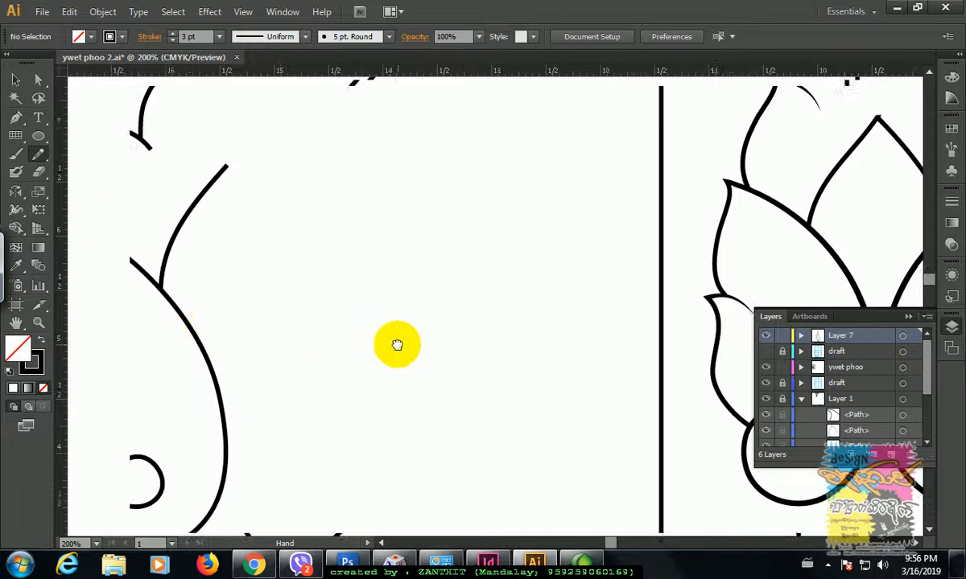
left_click_drag(139, 315, 397, 345)
left_click_drag(302, 371, 339, 285)
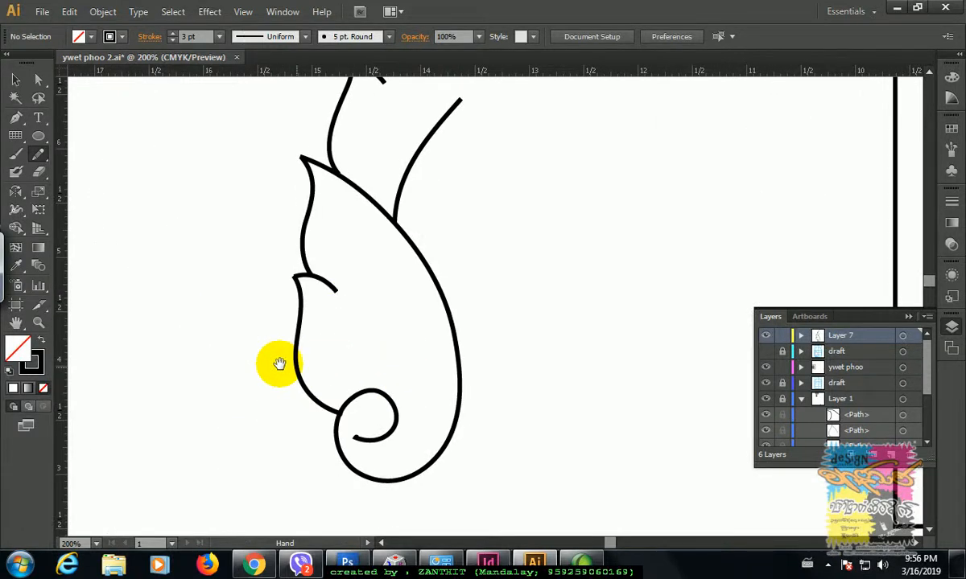
left_click(375, 393, "ctrl")
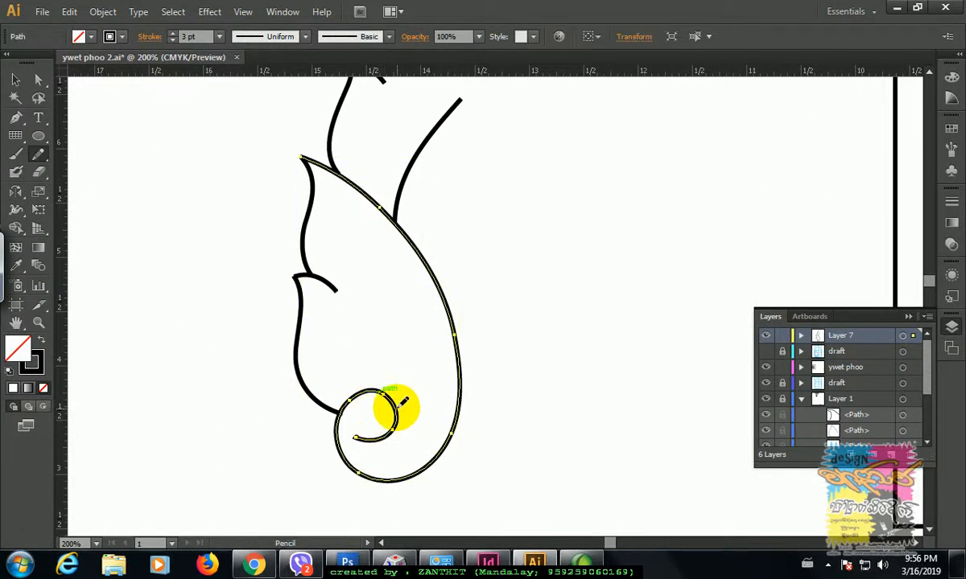
mouse_move(400, 404)
left_mouse_down()
mouse_move(385, 435)
mouse_move(385, 395)
mouse_move(401, 411)
mouse_move(398, 433)
mouse_move(373, 401)
left_mouse_up()
key("ctrl+z")
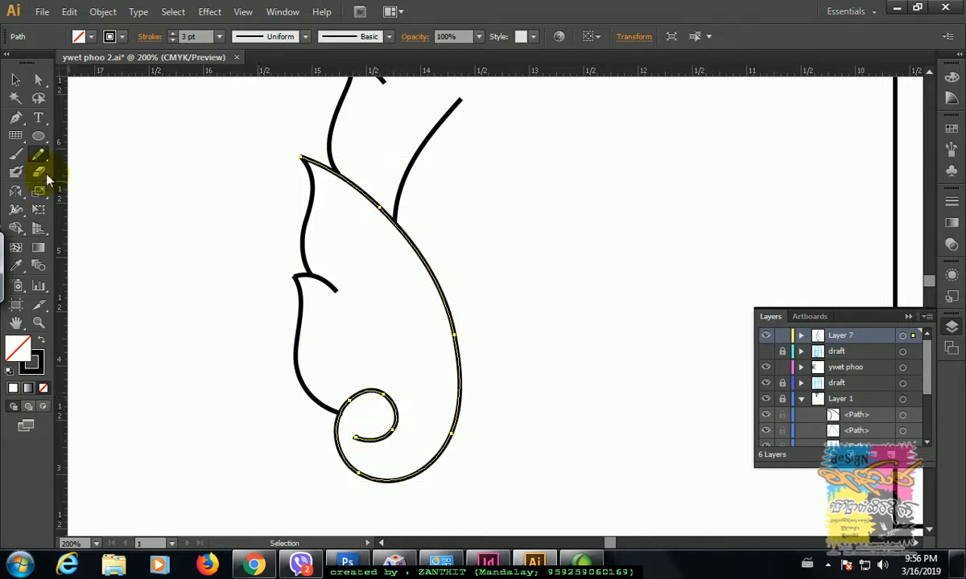
mouse_move(39, 164)
left_mouse_down()
mouse_move(89, 184)
mouse_move(87, 195)
left_mouse_up()
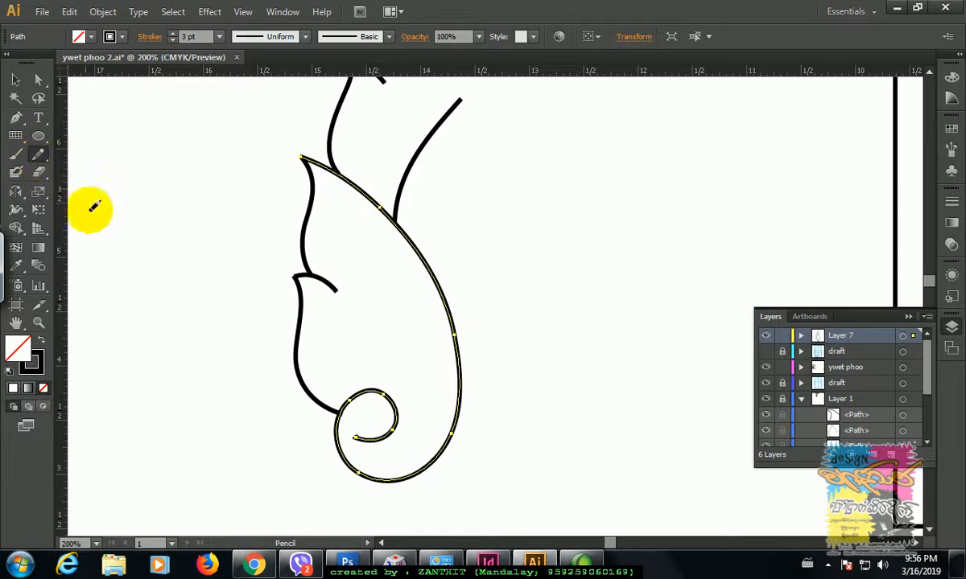
mouse_move(360, 435)
left_mouse_down()
mouse_move(393, 426)
mouse_move(377, 439)
mouse_move(390, 421)
left_mouse_up()
left_click(189, 298)
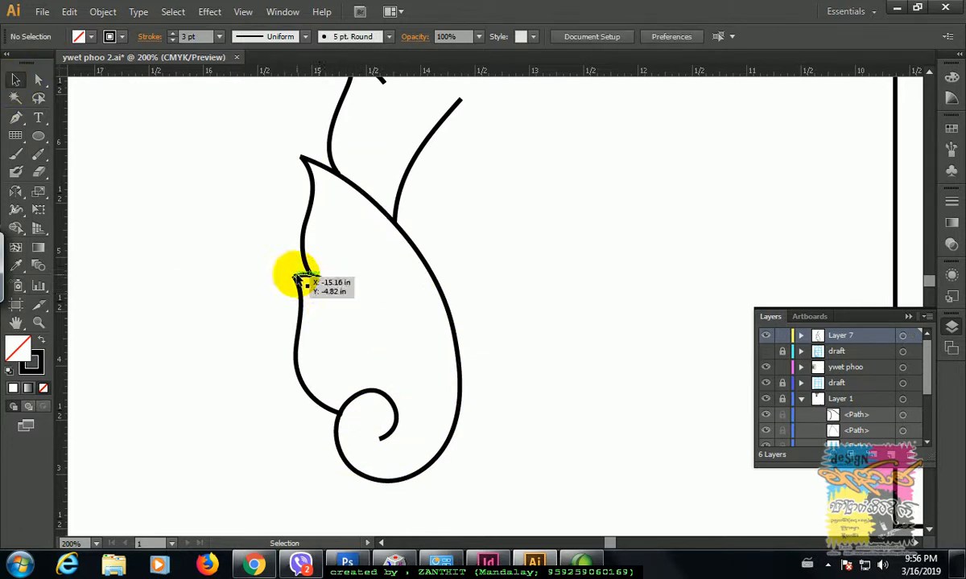
Try to connect the end points of the short vein and the lower outer edge at the lower lobe's tip.
left_click_drag(259, 251, 442, 355)
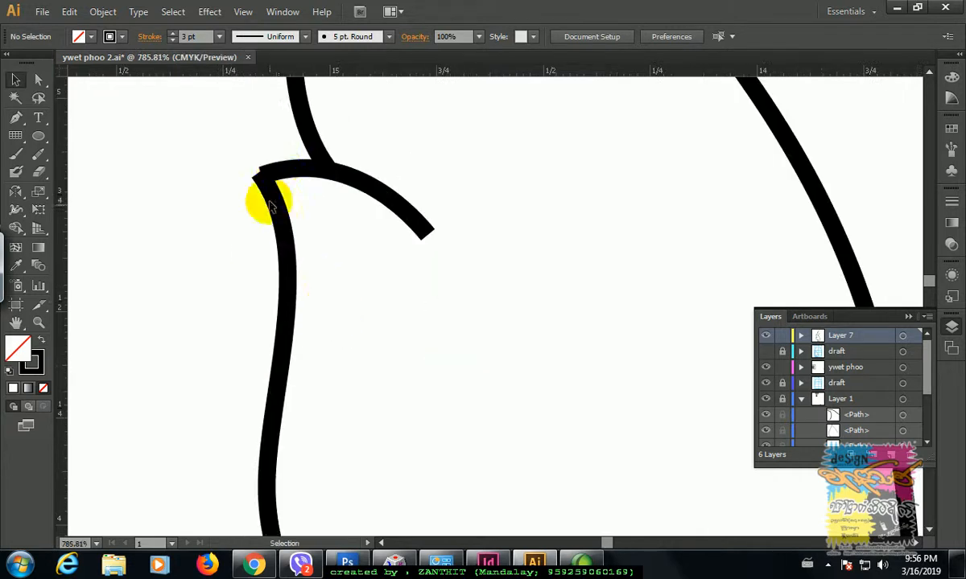
left_click(277, 173)
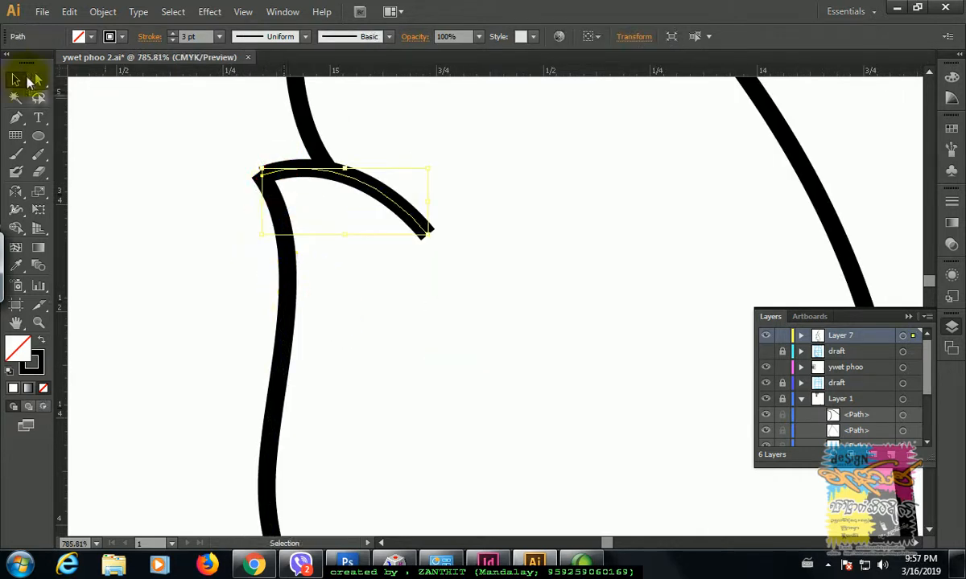
left_click(38, 84)
left_click_drag(224, 157, 262, 203)
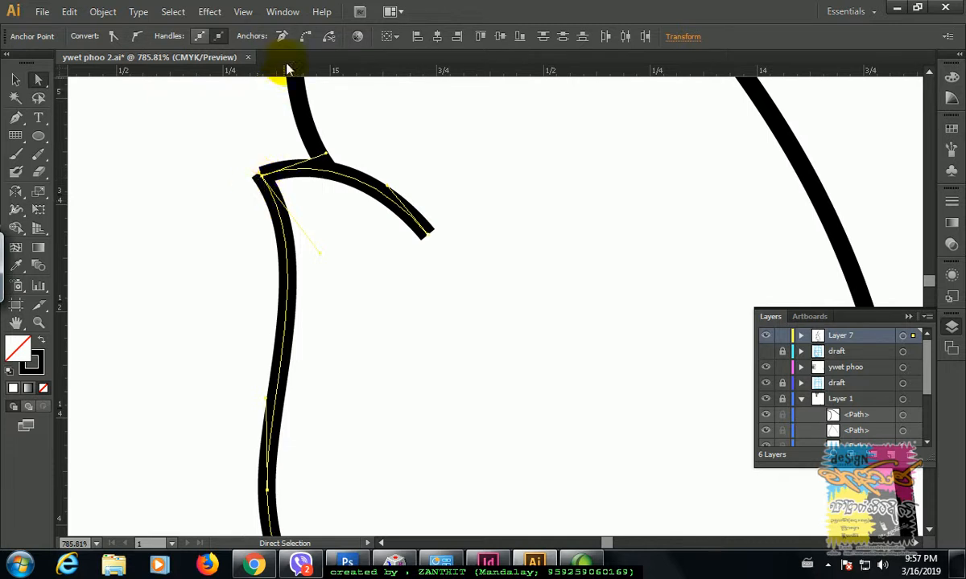
left_click(305, 39)
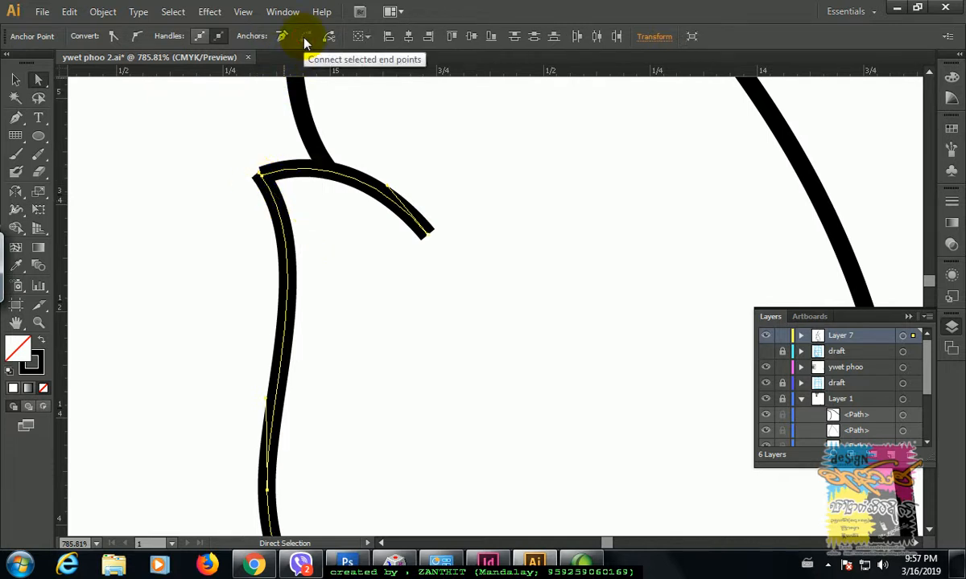
left_click(238, 152)
left_click(262, 180)
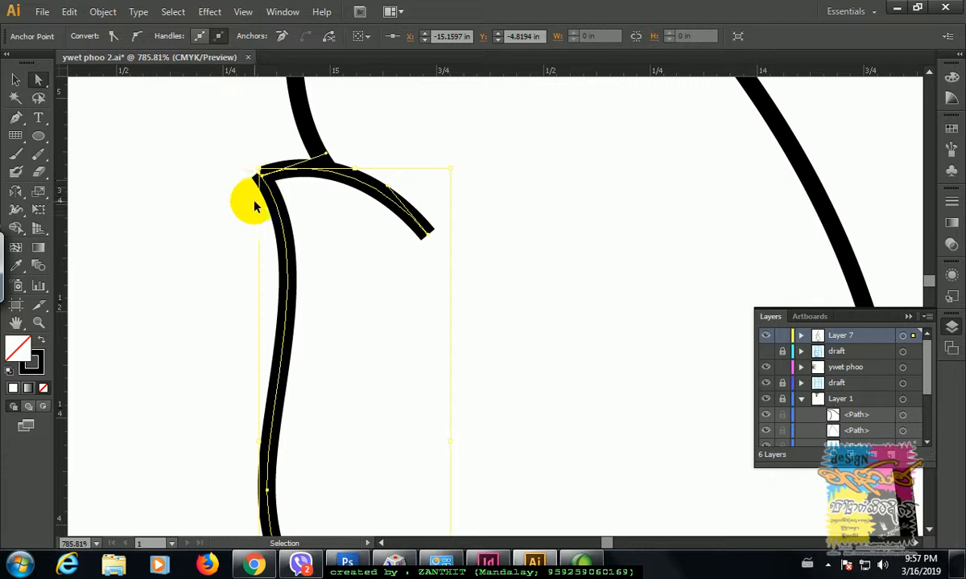
left_click(232, 203)
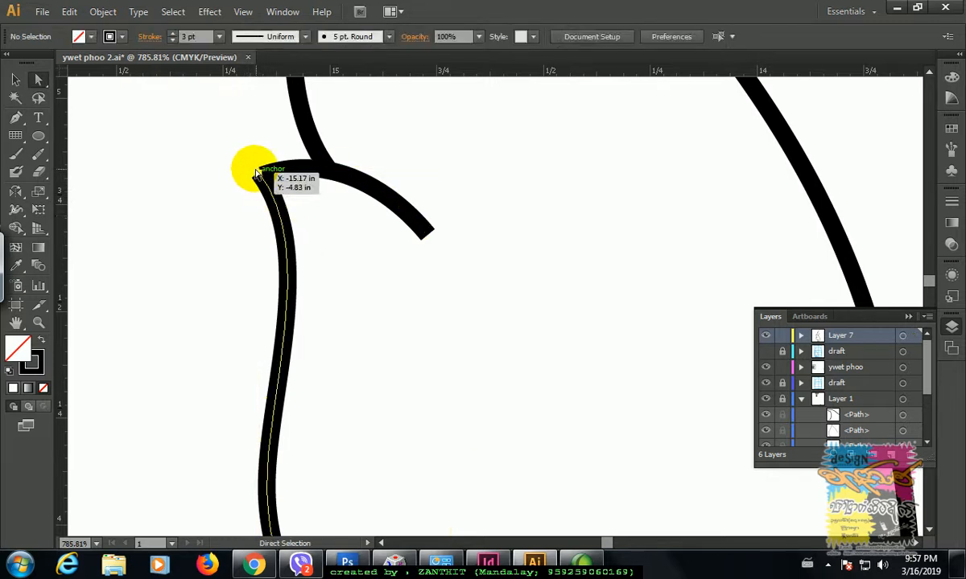
Average the two end points at the lower lobe's tip along both axes.
left_click_drag(238, 158, 269, 190)
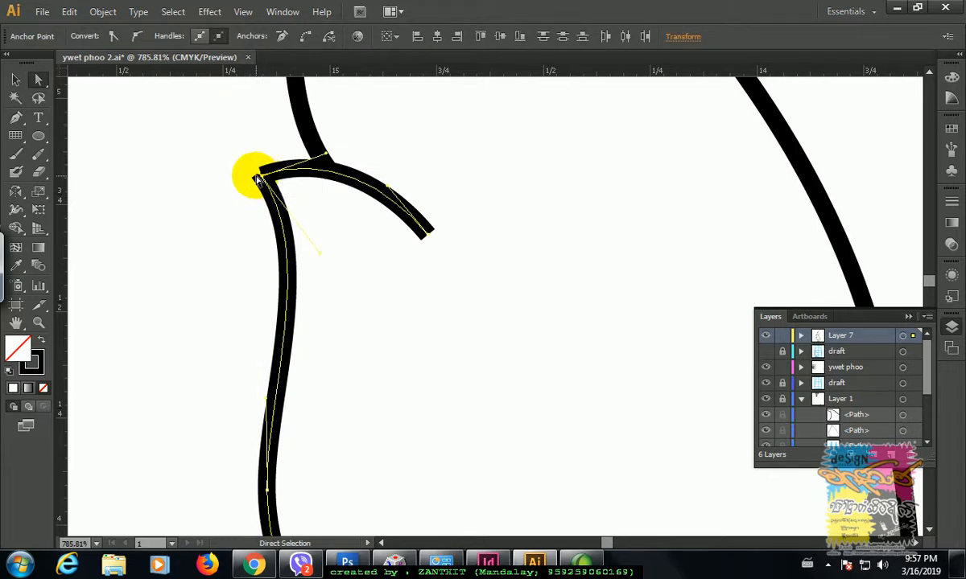
right_click(255, 177)
left_click(300, 282)
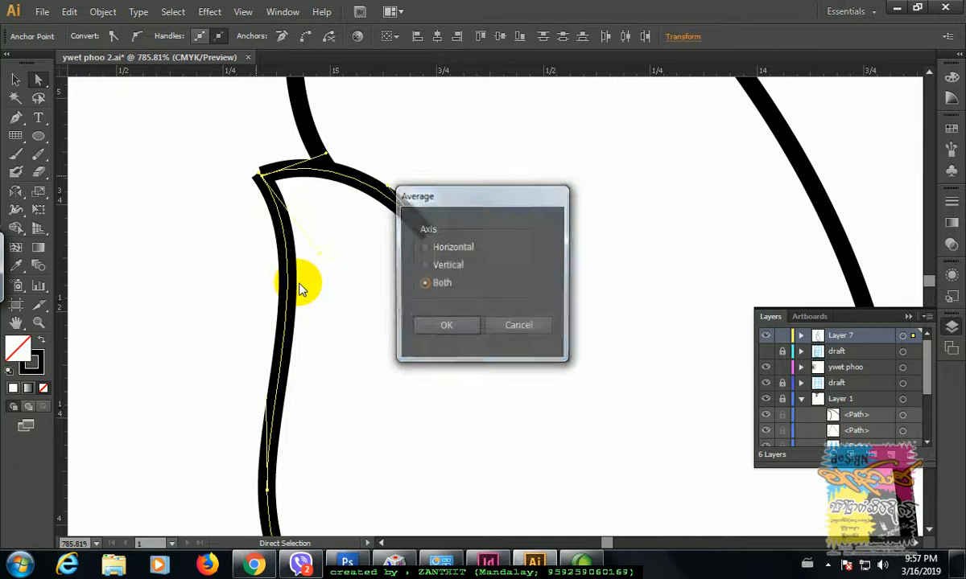
left_click(445, 329)
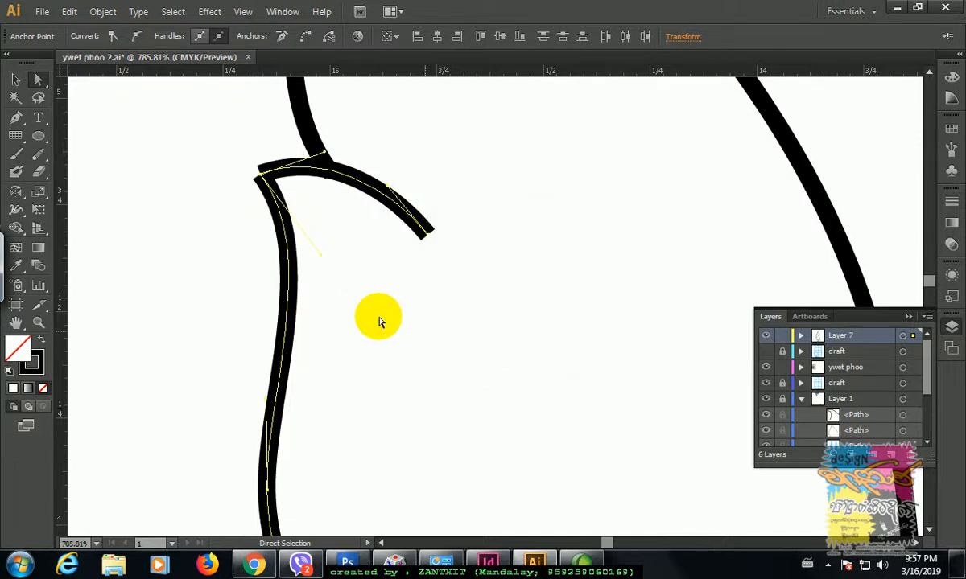
Connect the two averaged end points at the lower lobe's tip into one sharp corner.
left_click(242, 253)
left_click_drag(248, 157, 268, 194)
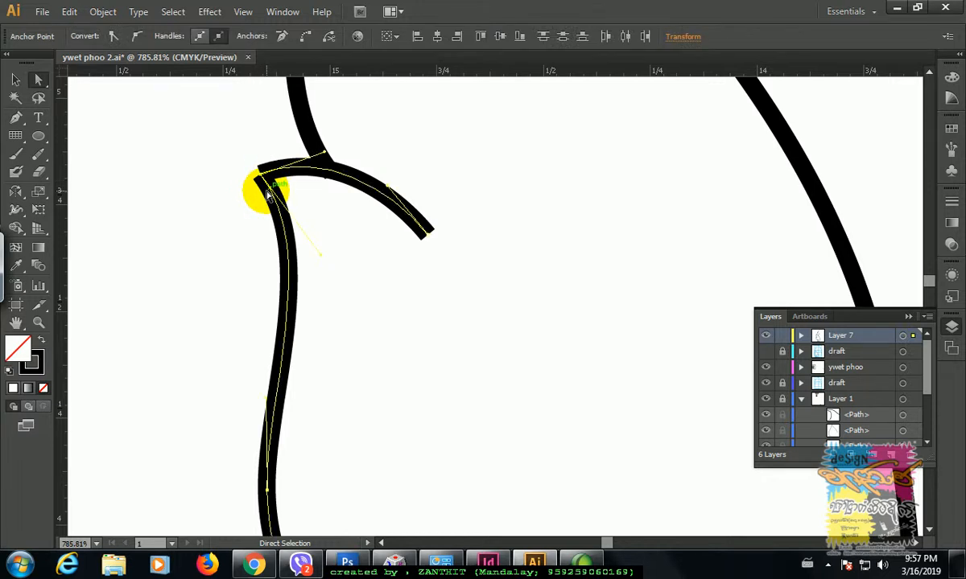
left_click(305, 37)
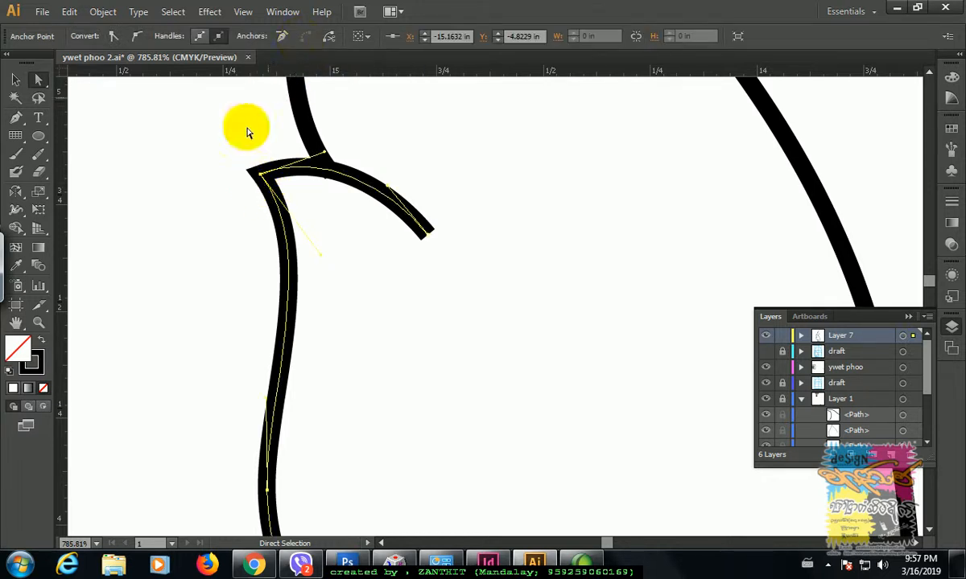
left_click(206, 169)
Add a width point partway along the lower lobe's short vein with the Width tool, with a total width of 0.042 in.
key("ctrl+minus")
key("ctrl+minus")
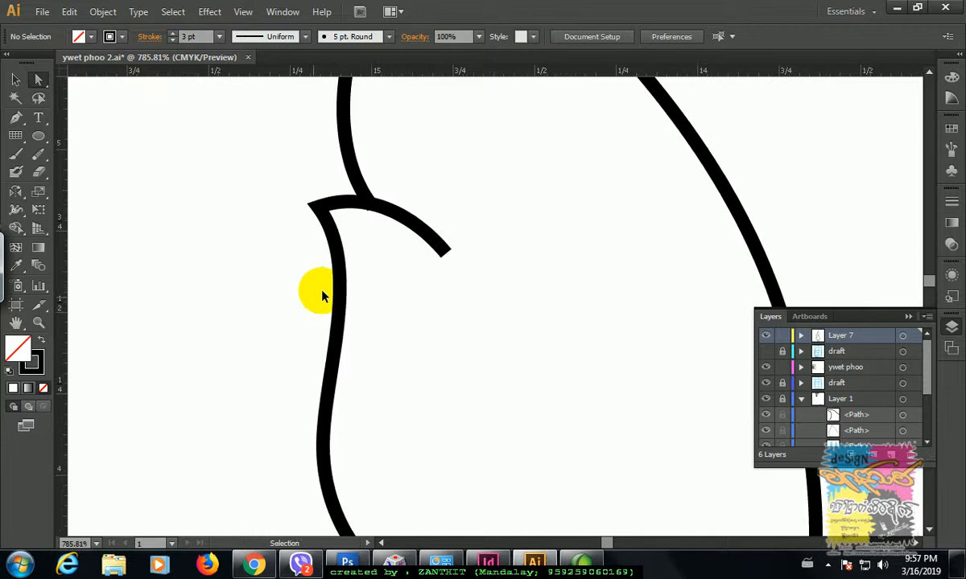
left_click_drag(401, 156, 234, 180)
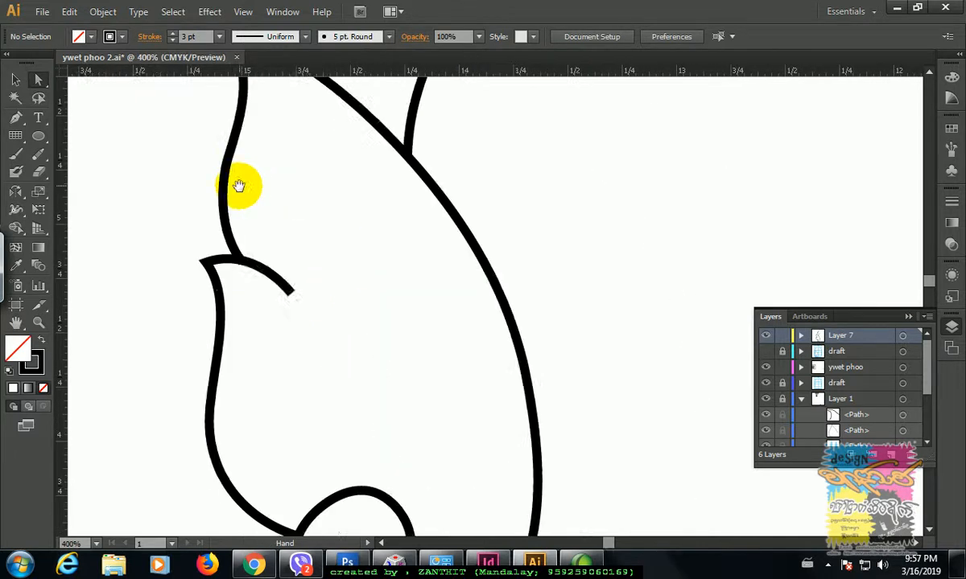
left_click(290, 295)
left_click_drag(290, 298, 295, 299)
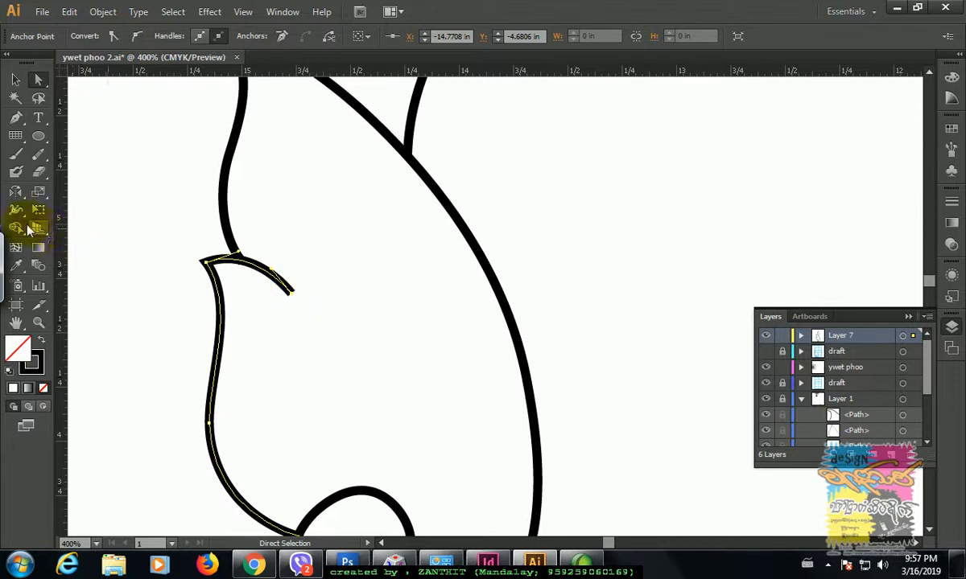
left_click(18, 211)
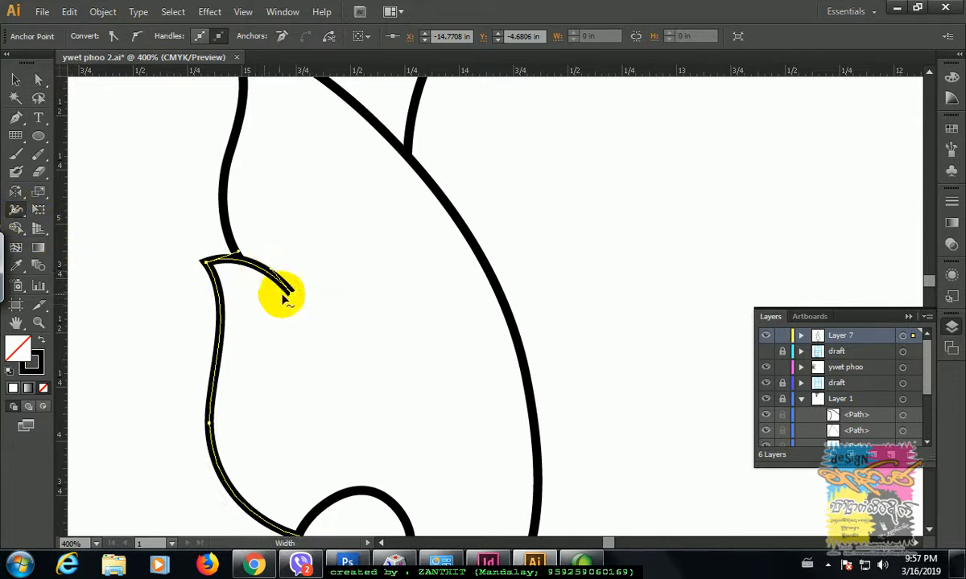
double_click(255, 266)
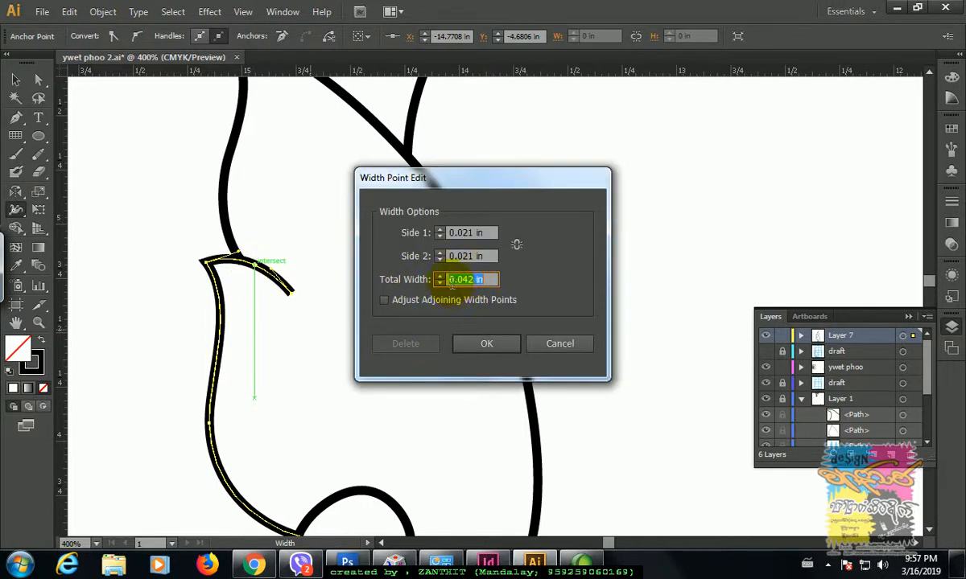
left_click(488, 344)
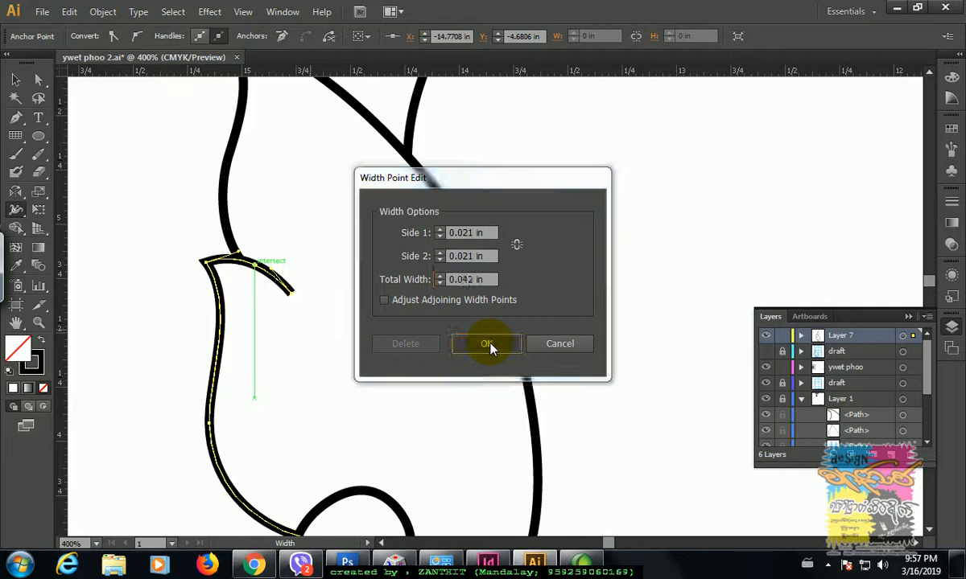
Taper the lower lobe's short vein to a point by setting the total width at its free end to 0 in.
key("ctrl+=")
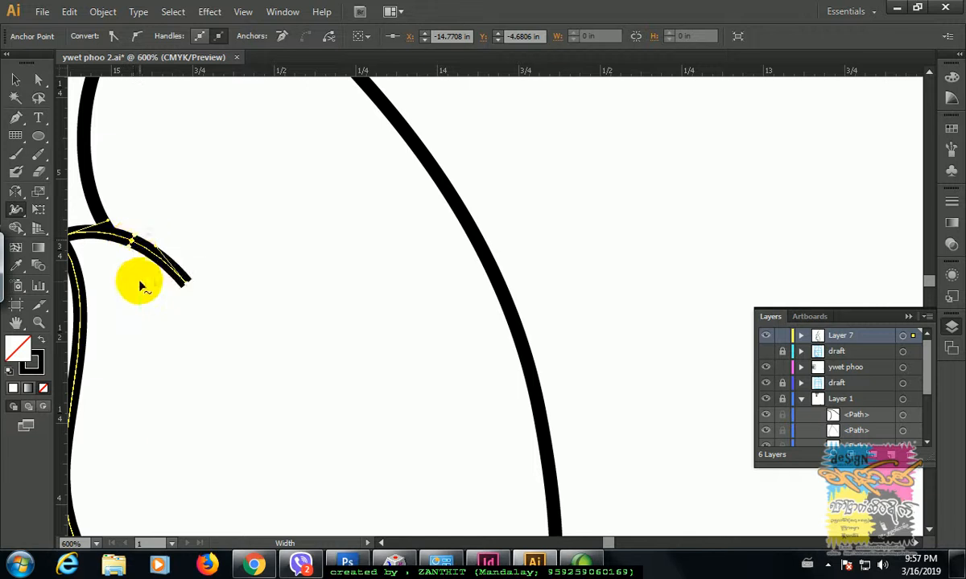
double_click(185, 282)
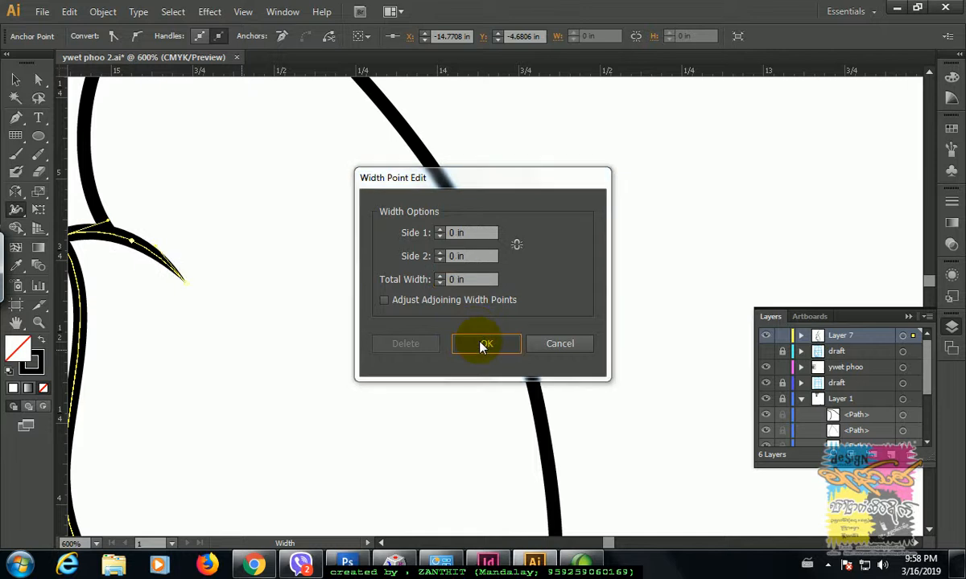
left_click(483, 343)
left_click(15, 80)
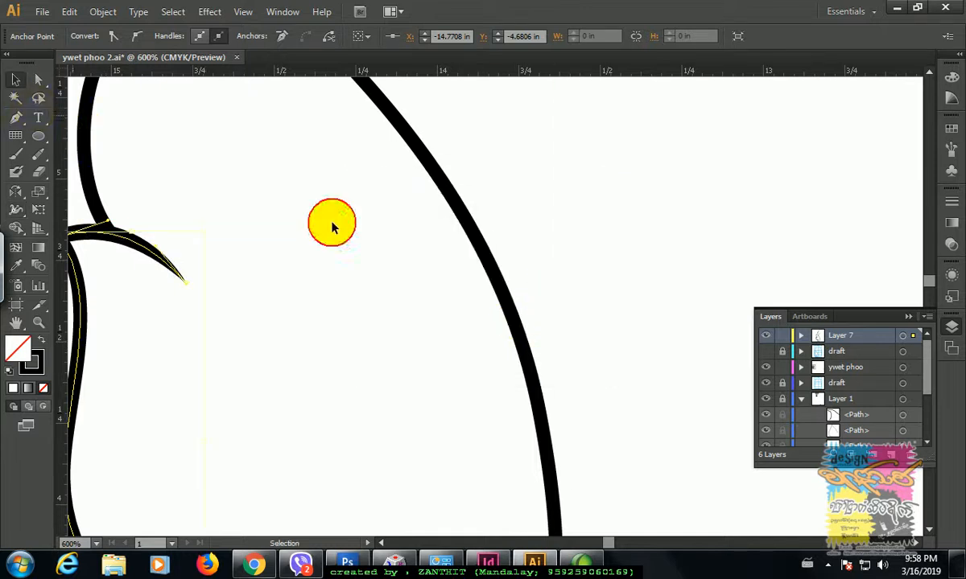
left_click(656, 317)
Average the two end points at the large lobe's upper tip along both axes.
key("ctrl+minus")
key("ctrl+minus")
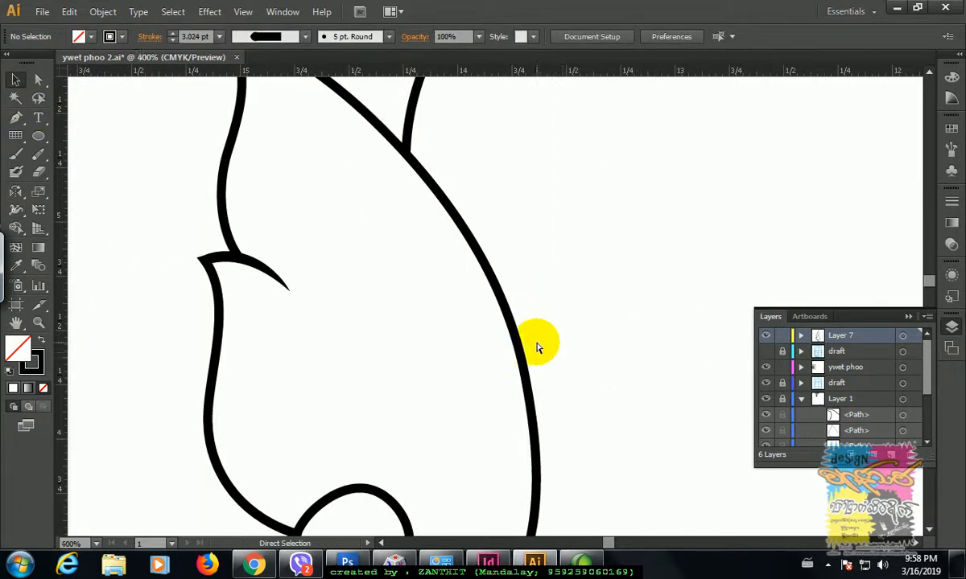
left_click_drag(436, 244, 456, 357)
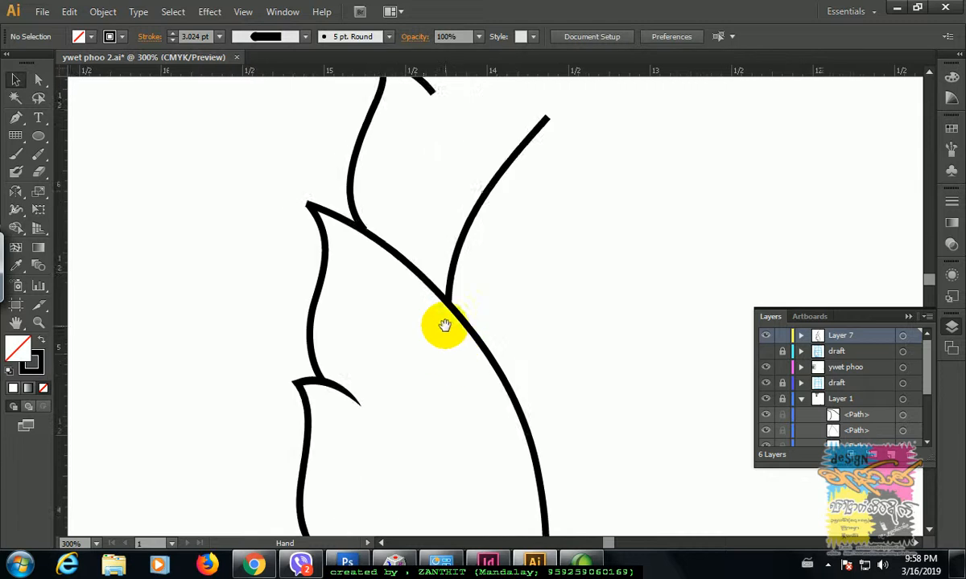
left_click(306, 205)
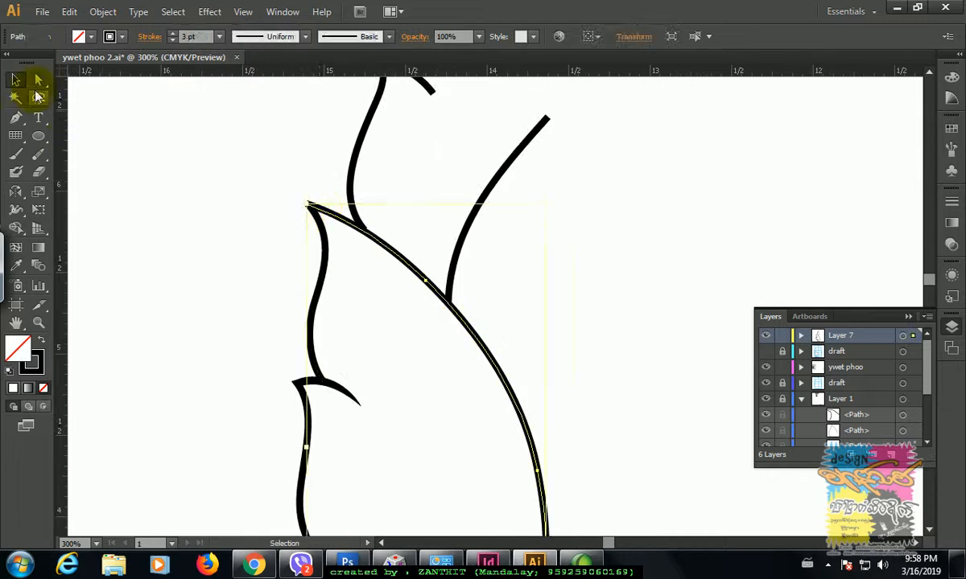
left_click(37, 80)
left_click_drag(295, 188, 314, 213)
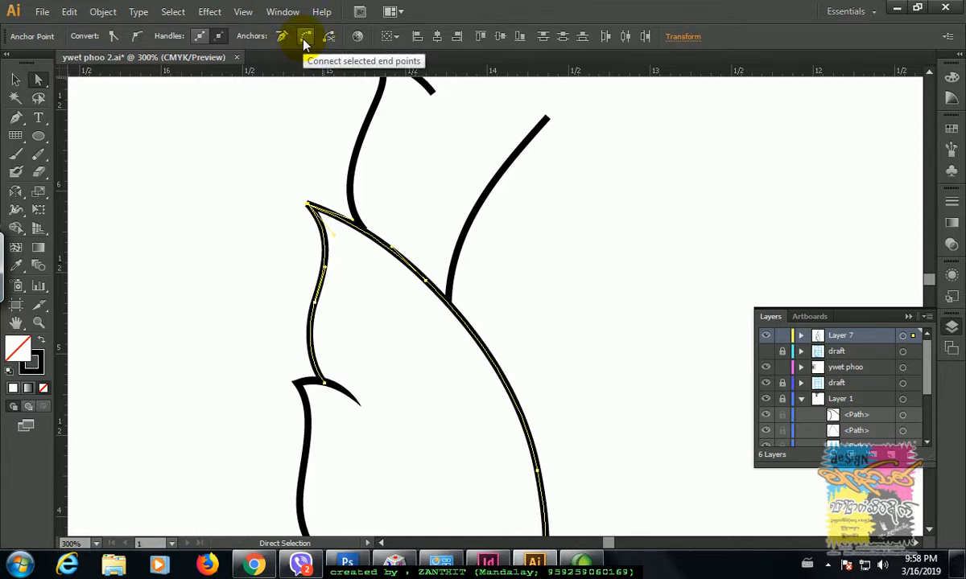
right_click(308, 208)
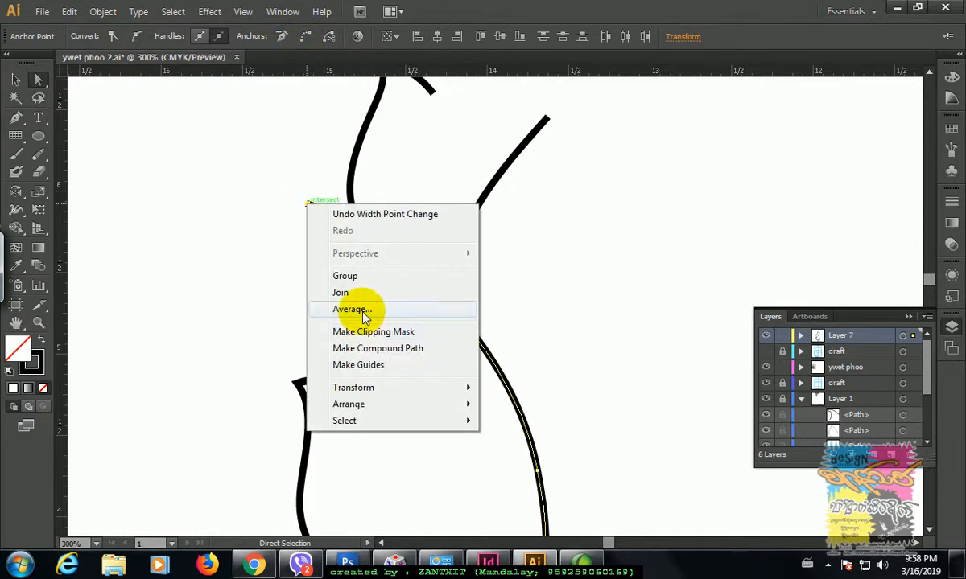
left_click(362, 312)
left_click(443, 326)
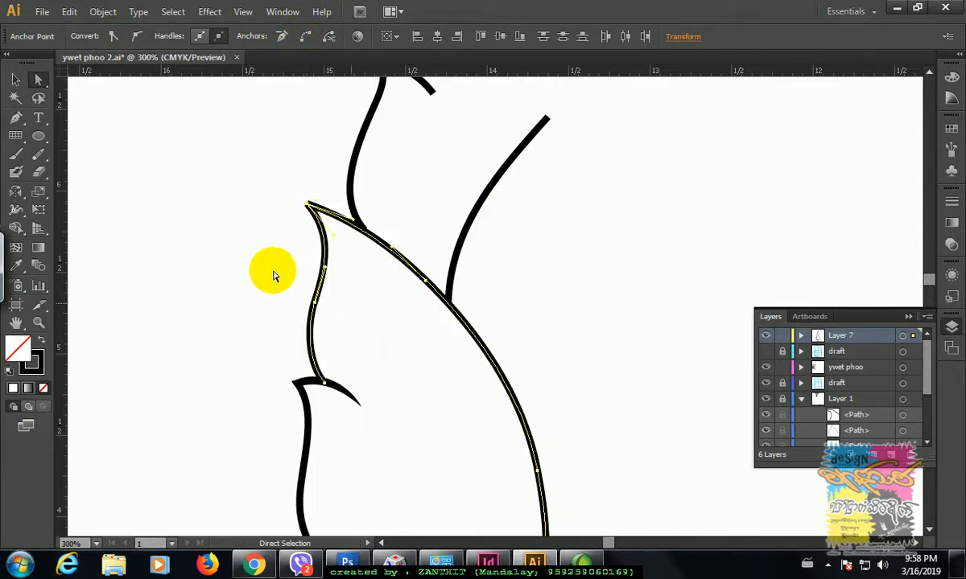
Connect the two averaged end points at the large lobe's upper tip into one sharp corner.
left_click(264, 259)
left_click_drag(288, 190, 309, 210)
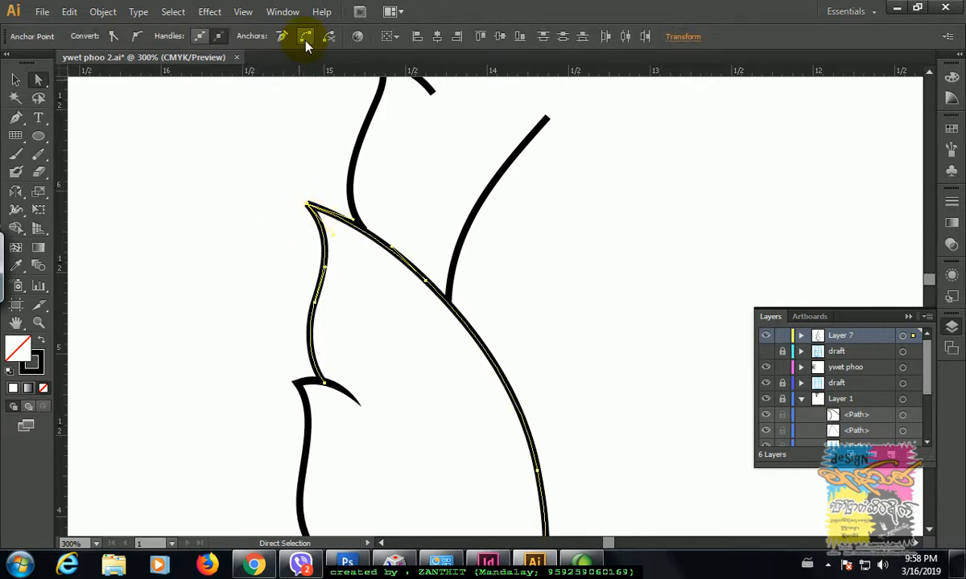
left_click(304, 209)
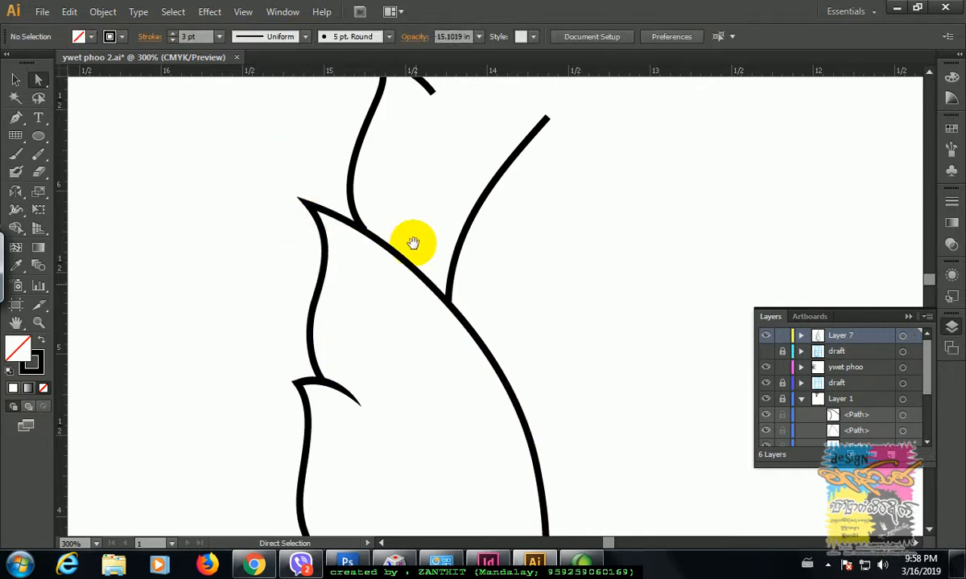
Average the two end points at the upper lobe's tip along both axes and connect them into one sharp corner.
left_click_drag(413, 243, 360, 308)
left_click_drag(371, 231, 342, 303)
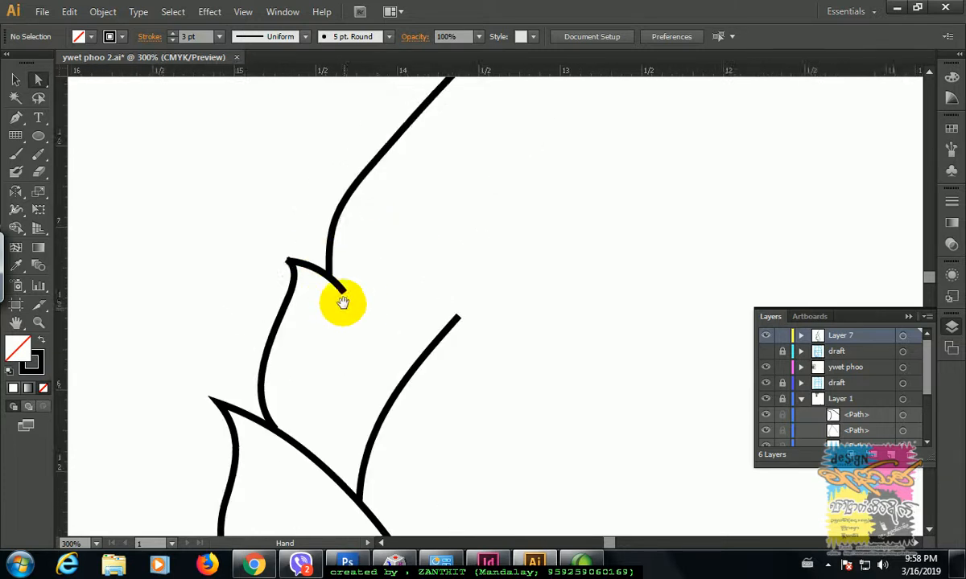
left_click(299, 269)
right_click(292, 265)
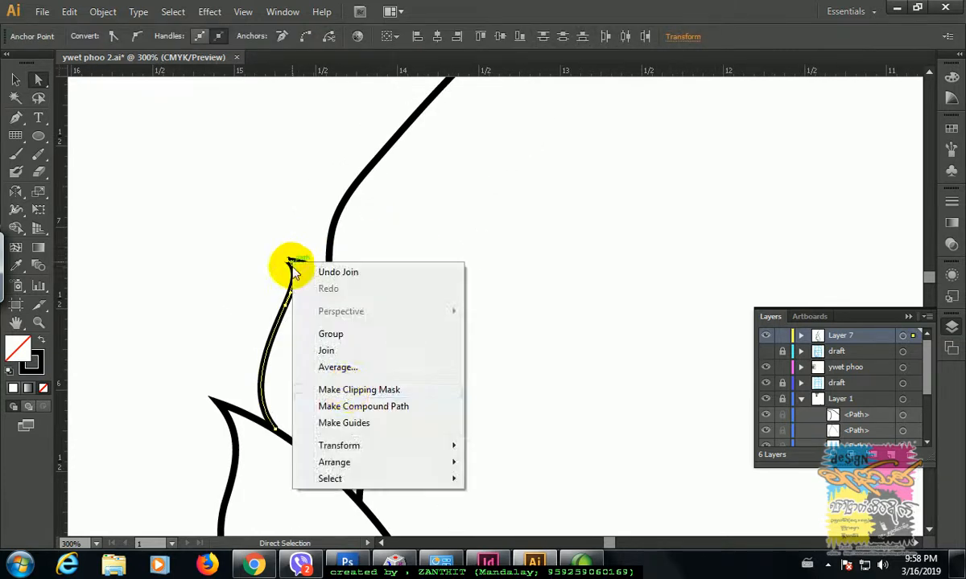
left_click(338, 367)
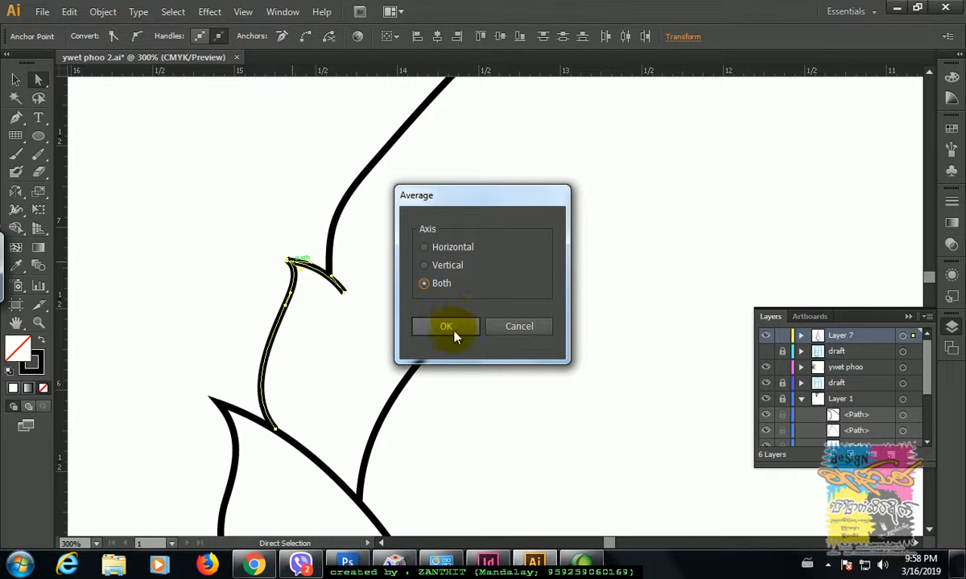
left_click(447, 328)
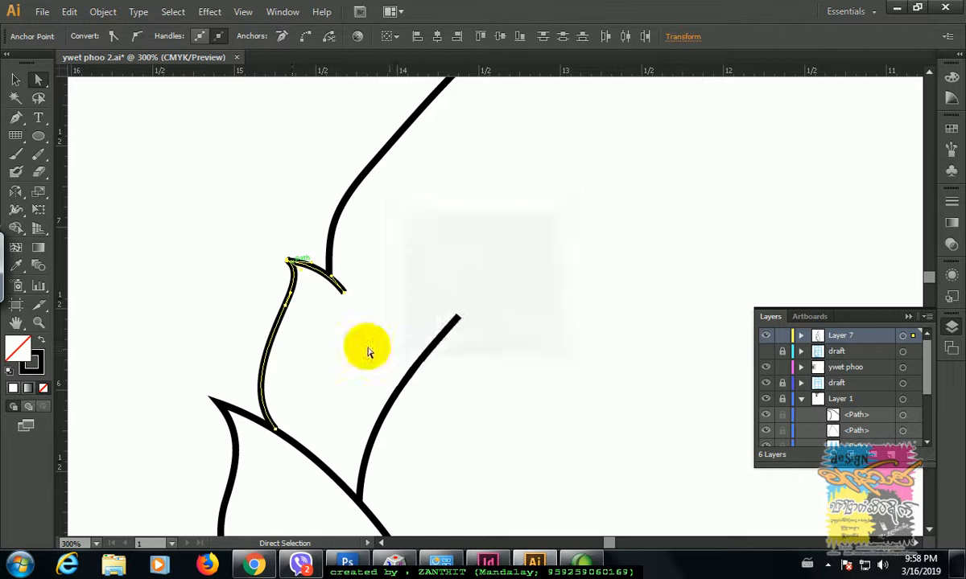
left_click(305, 37)
left_click(269, 179)
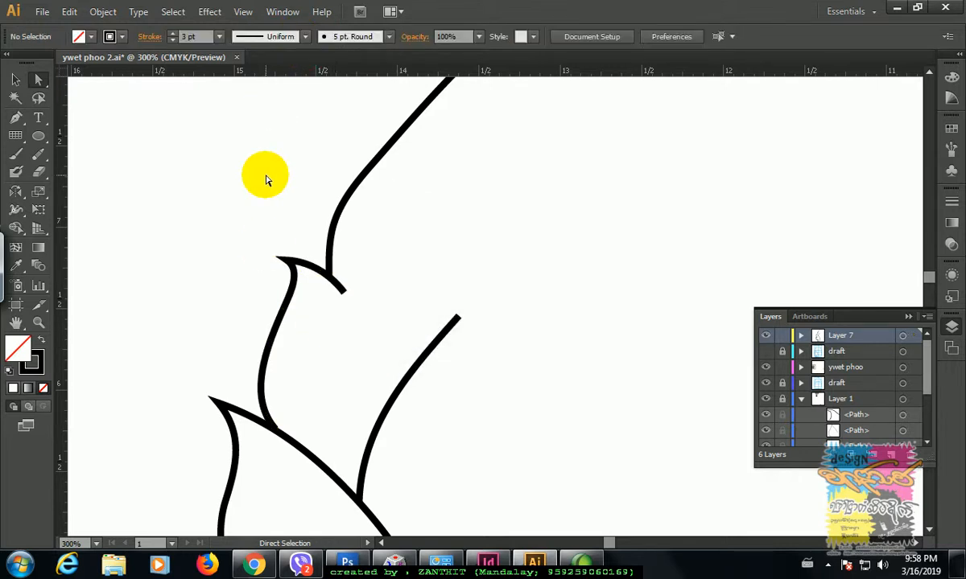
Add a width point partway along the upper lobe's short vein with the Width tool, with a total width of 0.042 in.
left_click(345, 291)
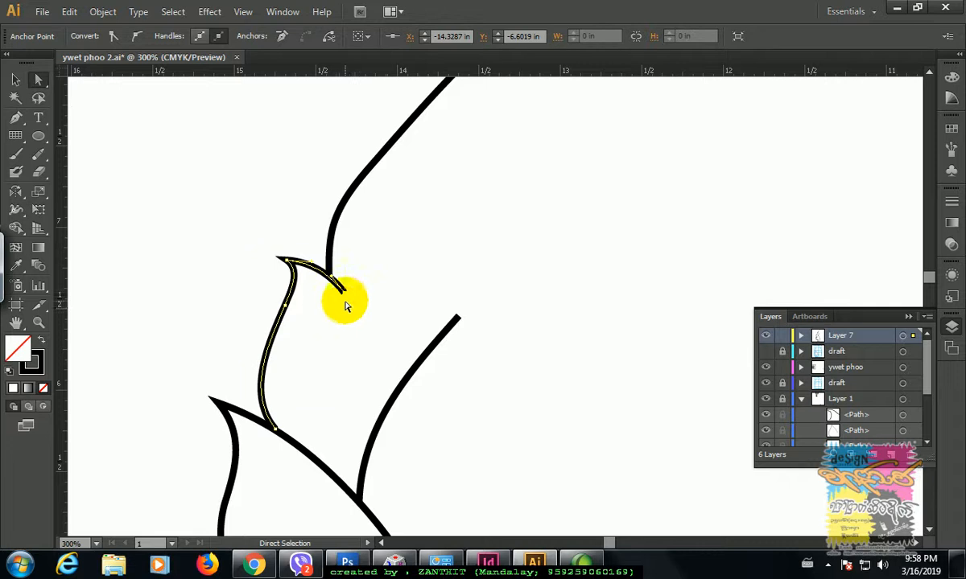
key("ctrl+plus")
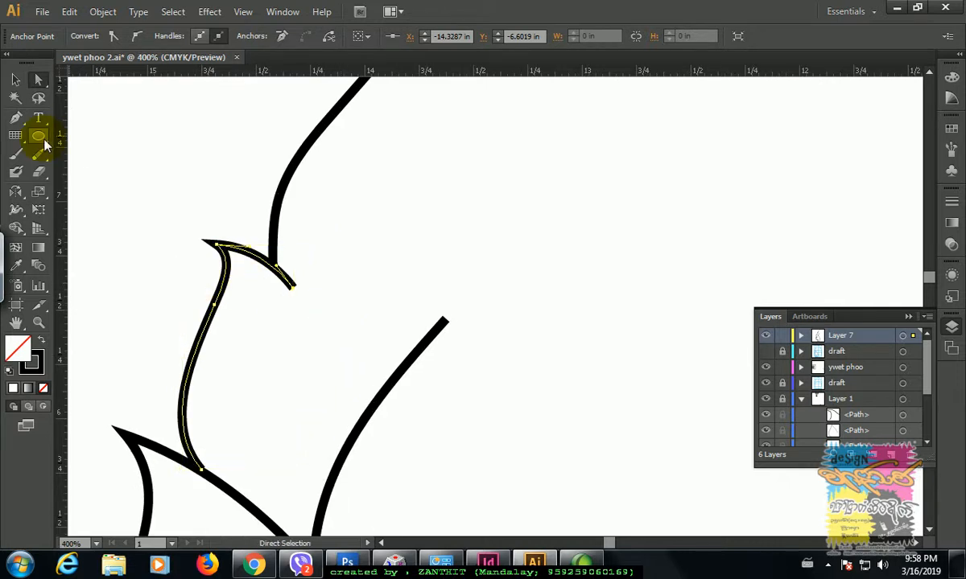
left_click(15, 210)
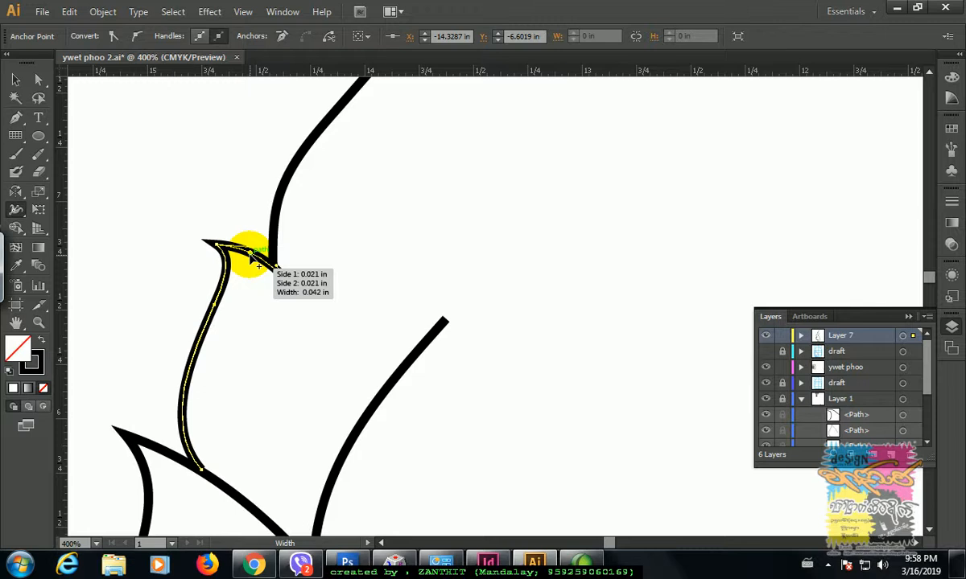
double_click(252, 256)
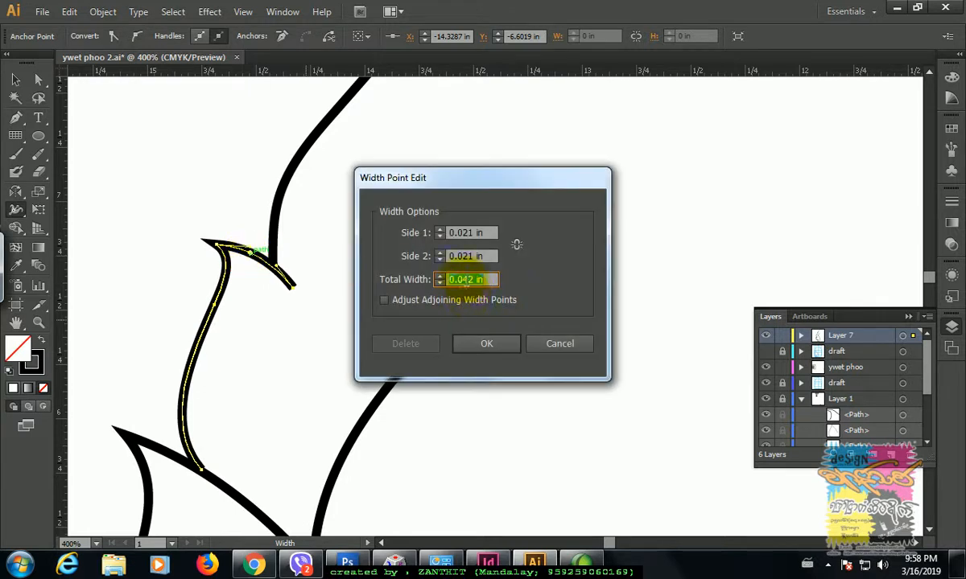
left_click(481, 345)
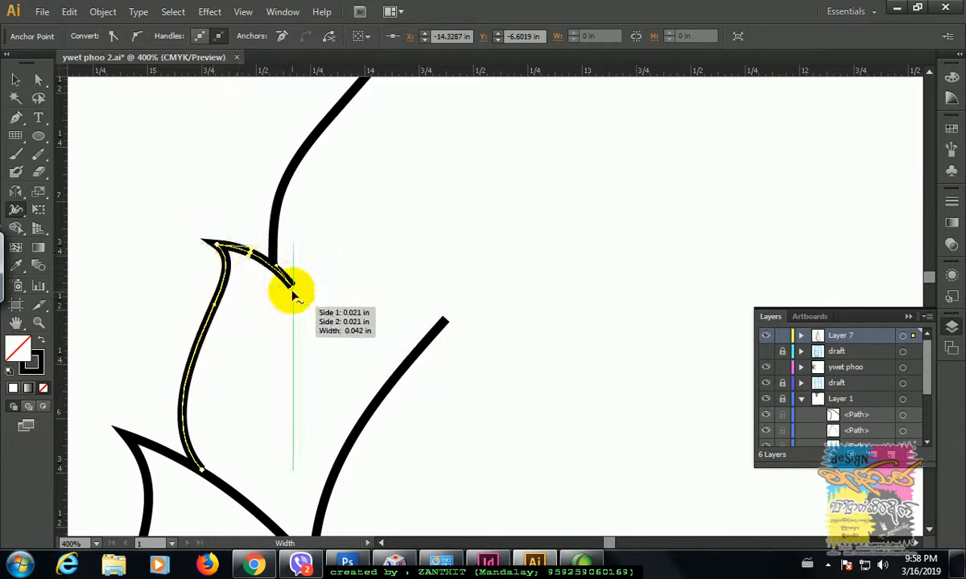
Taper the upper lobe's short vein to a total width of 0 at its free end and move that end point slightly outward.
double_click(292, 286)
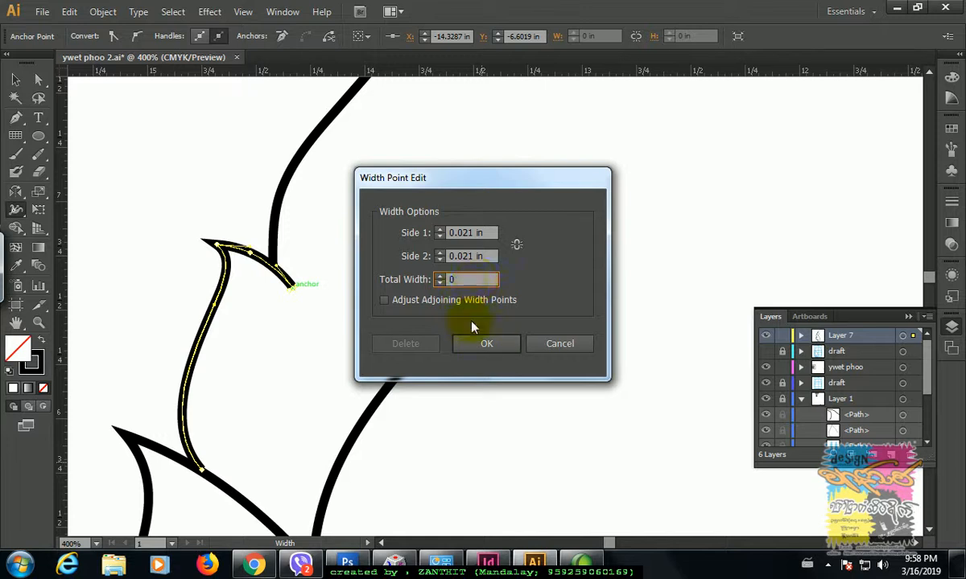
left_click(481, 343)
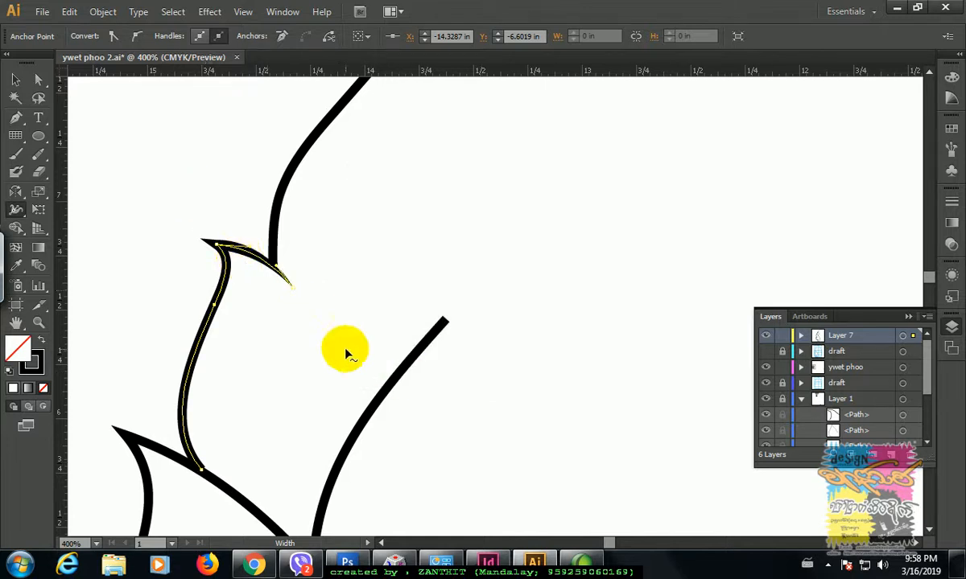
left_click(301, 304)
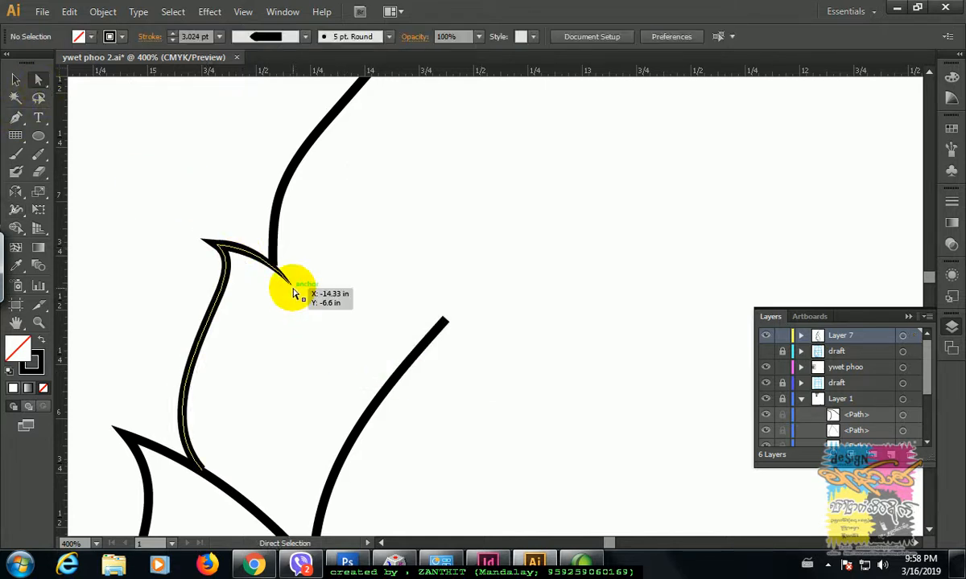
left_click_drag(292, 288, 304, 299)
left_click(488, 320)
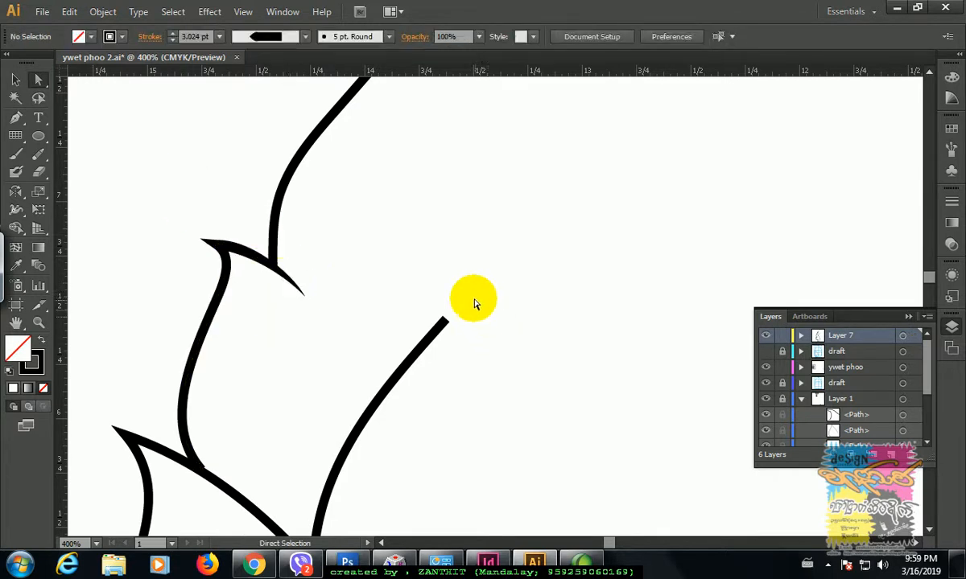
Add a width point on the spiral's inner curl with the Width tool, with a total width of 0.042 in.
key("ctrl+minus")
key("ctrl+minus")
key("ctrl+minus")
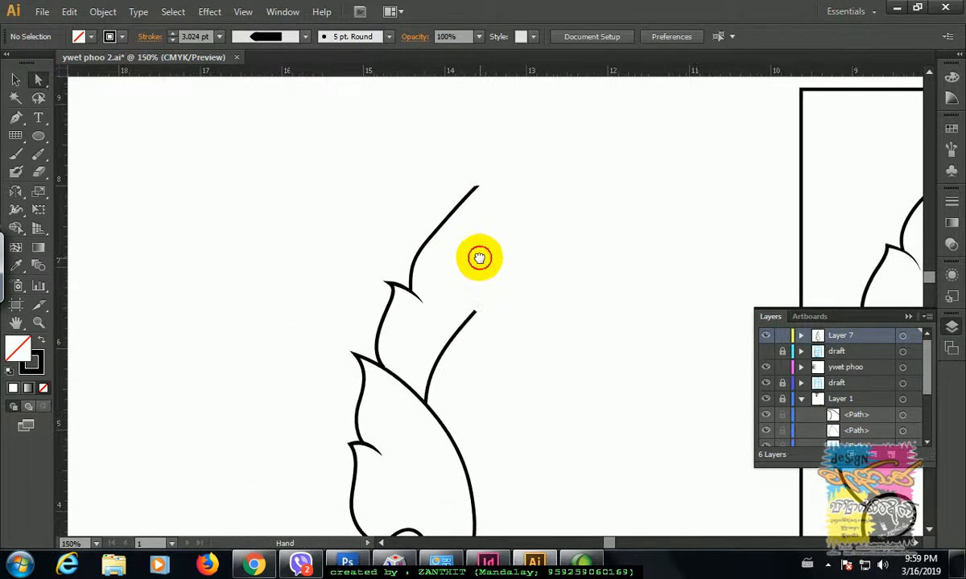
left_click_drag(478, 258, 429, 201)
left_click_drag(442, 270, 418, 161)
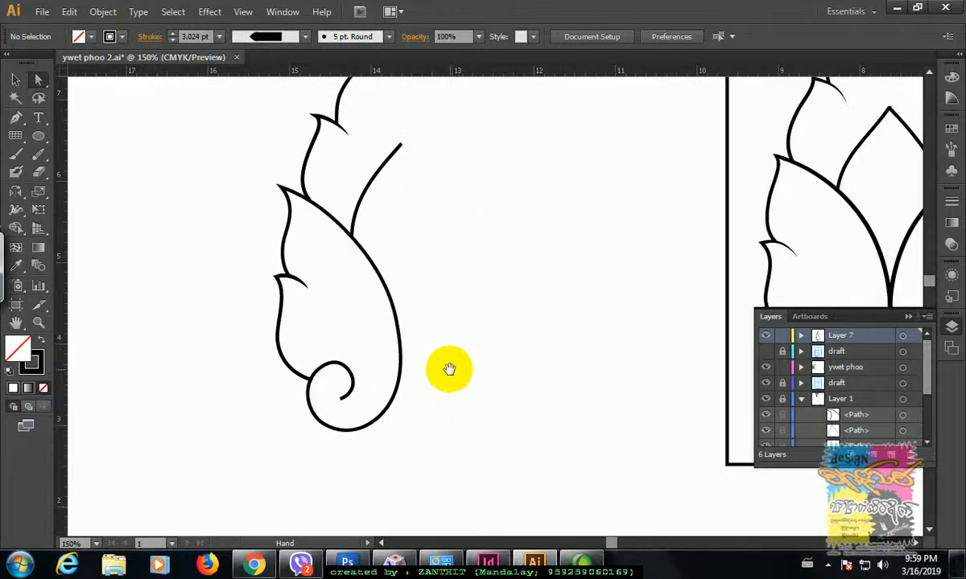
key("ctrl+plus")
left_click_drag(426, 351, 442, 307)
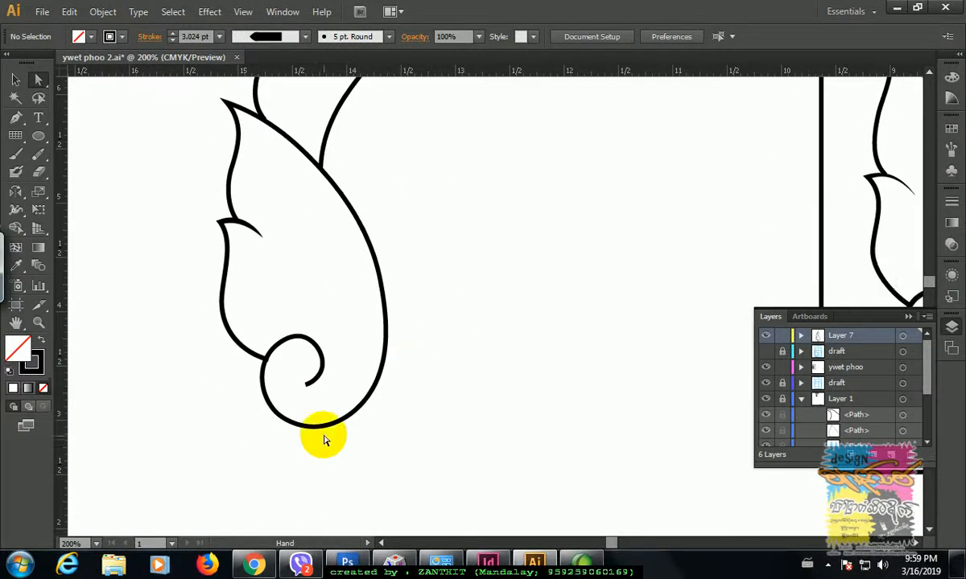
left_click(306, 391)
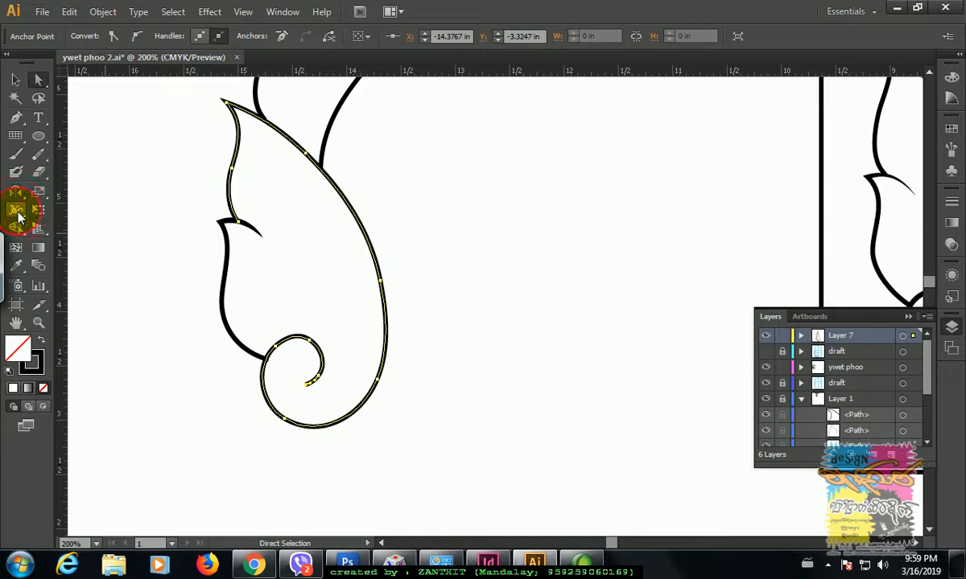
left_click(16, 211)
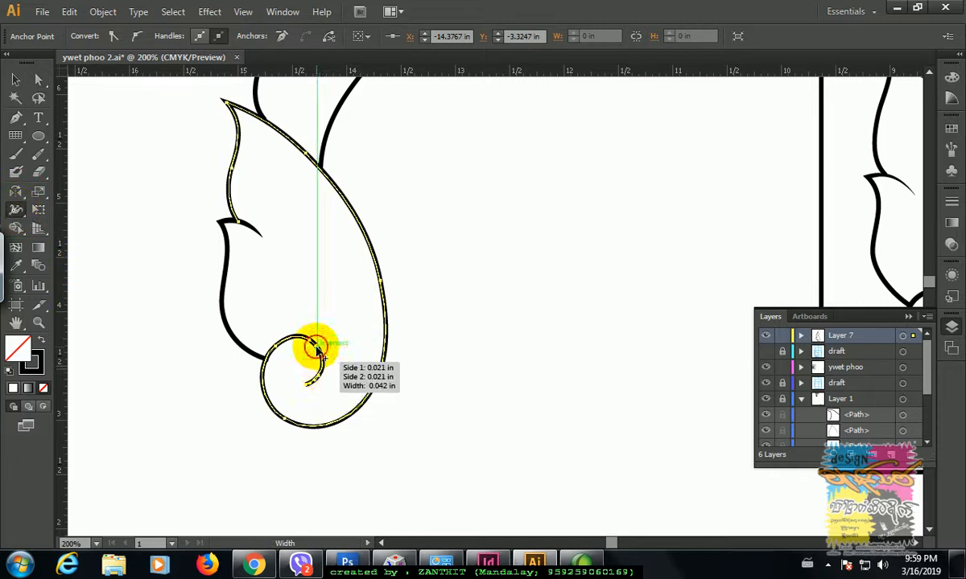
double_click(317, 349)
left_click(488, 345)
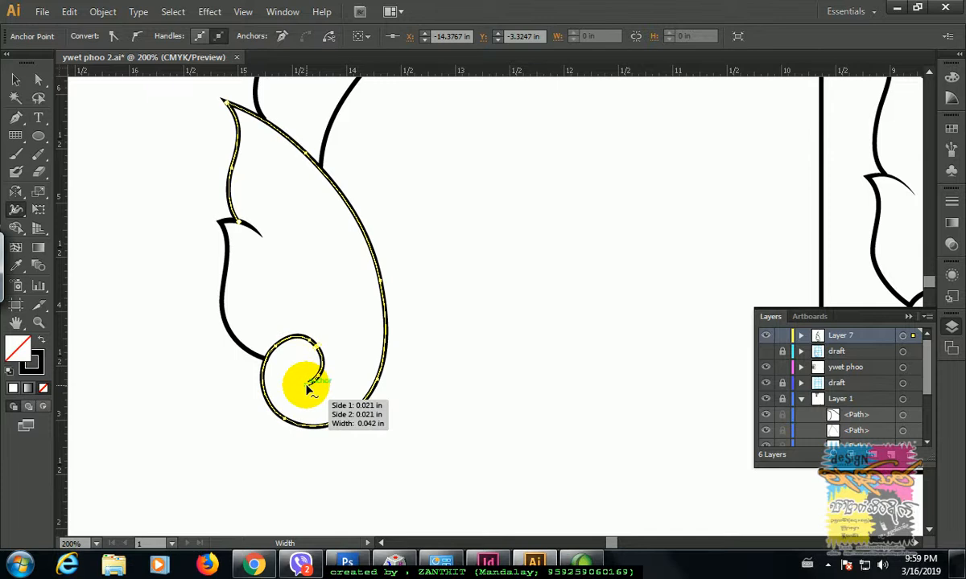
Taper the spiral's inner end to a point by reducing the total width there to zero, and deselect the path.
scroll(308, 389, "up", 8)
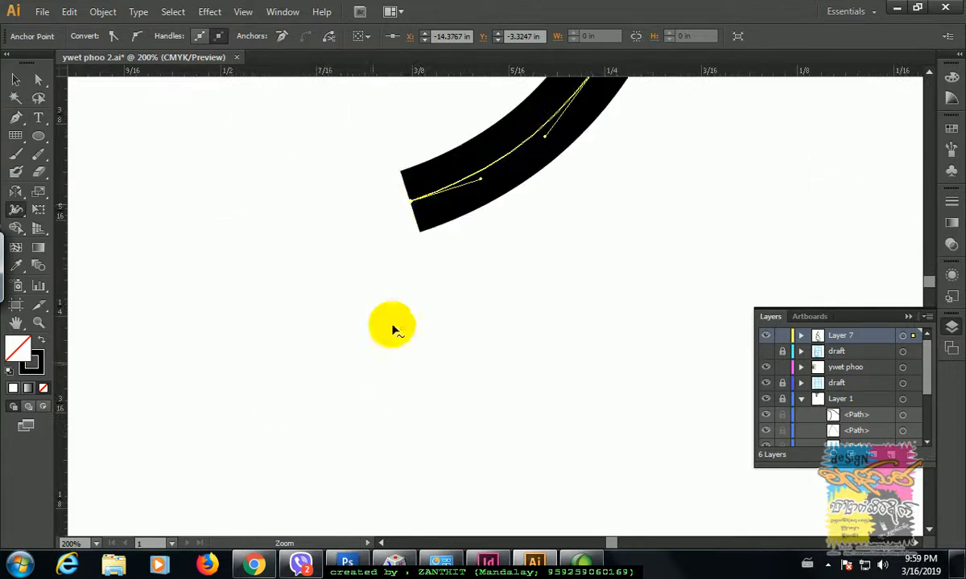
double_click(416, 208)
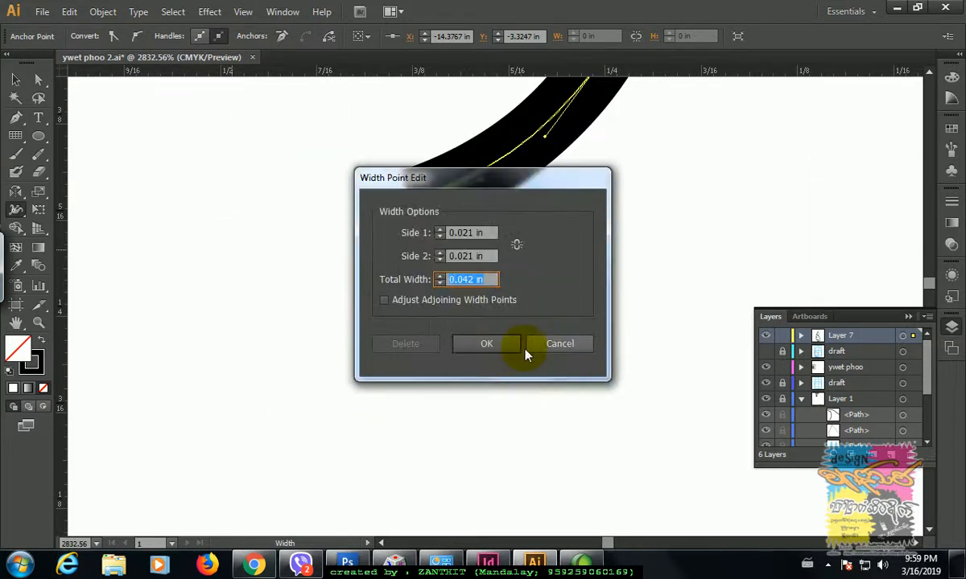
left_click(486, 344)
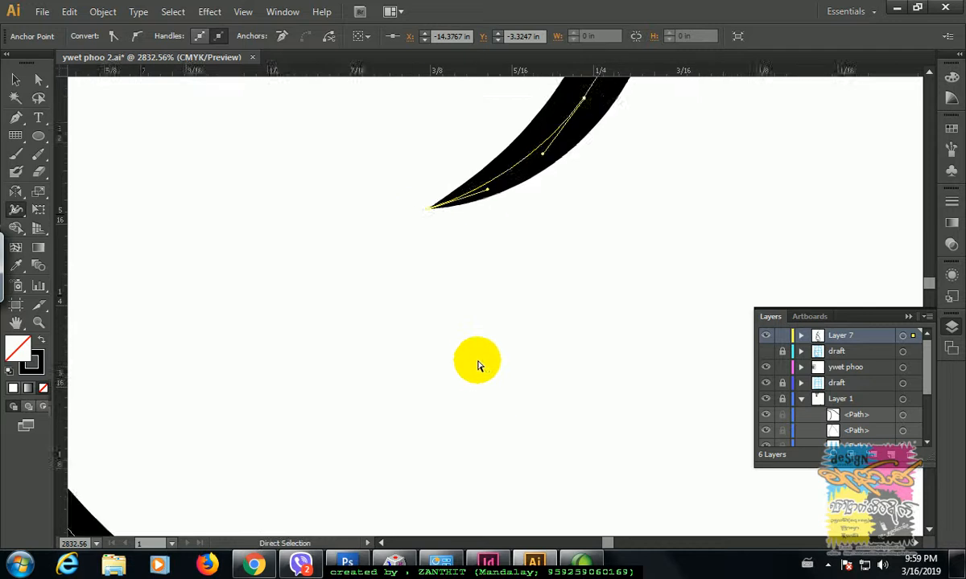
scroll(477, 366, "down", 5)
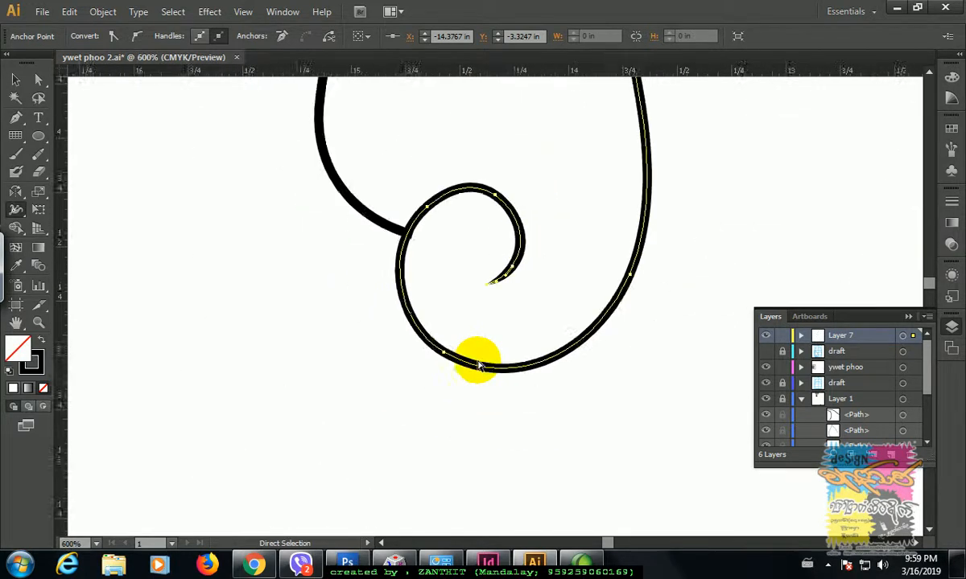
key("ctrl+minus")
key("ctrl+minus")
key("ctrl+minus")
left_click_drag(573, 180, 470, 357)
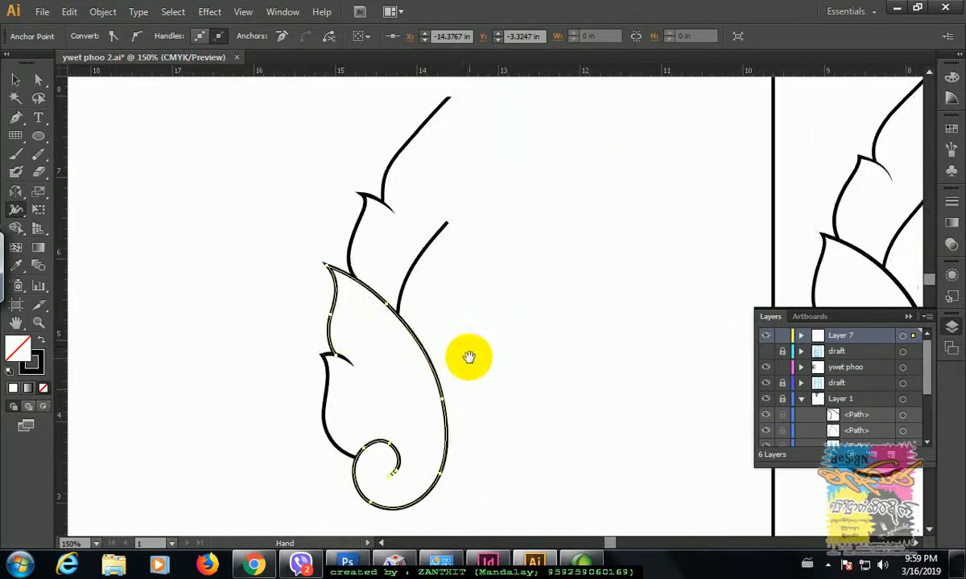
left_click(16, 80)
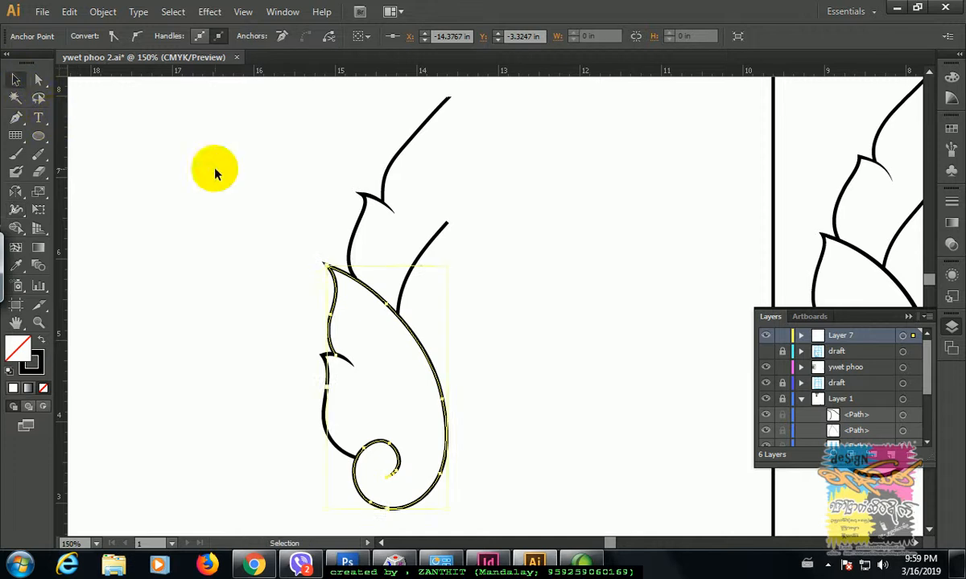
left_click(534, 319)
key("ctrl+minus")
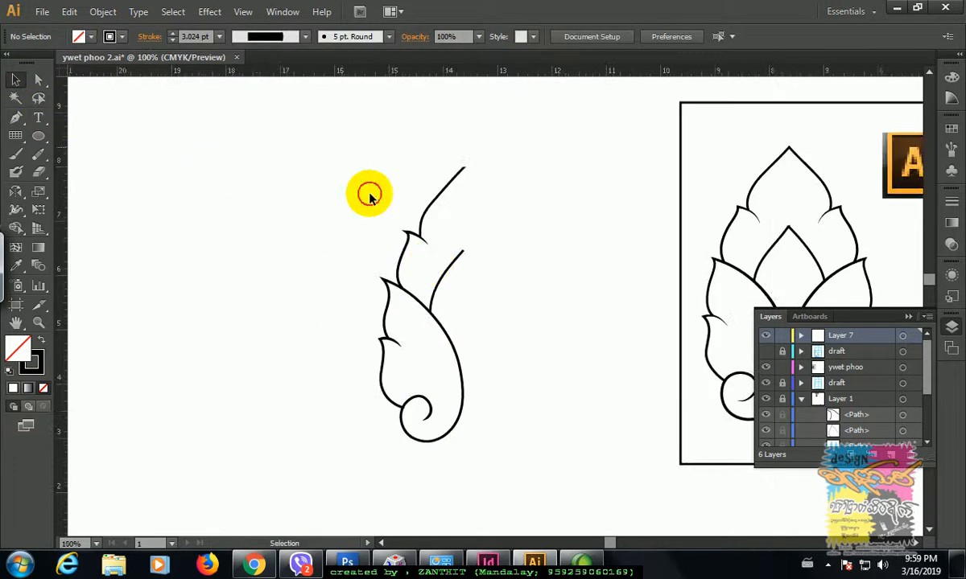
Show the draft construction layer and reflect a copy of the whole left half across the grid's vertical centre line.
mouse_move(340, 147)
left_mouse_down()
mouse_move(493, 442)
mouse_move(499, 474)
left_mouse_up()
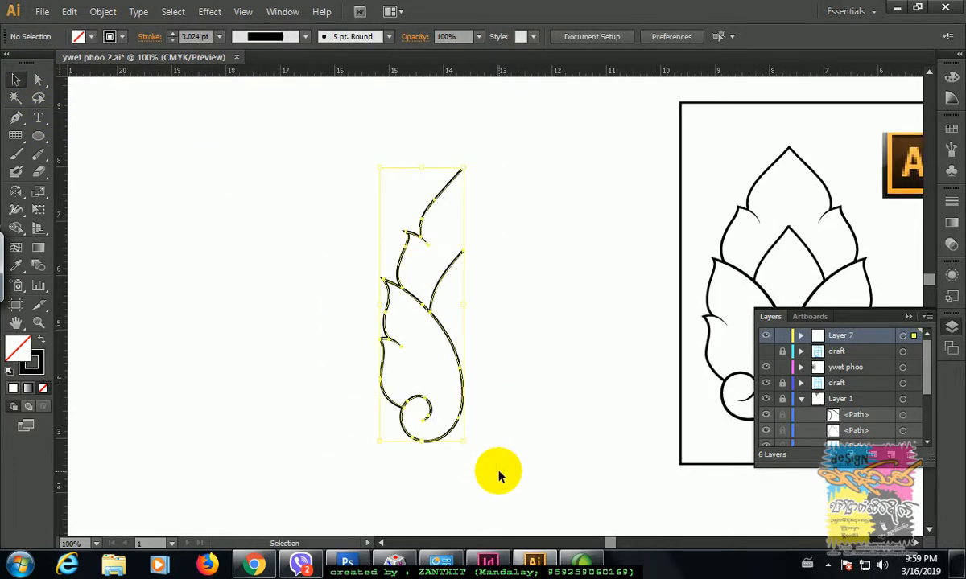
left_click(15, 194)
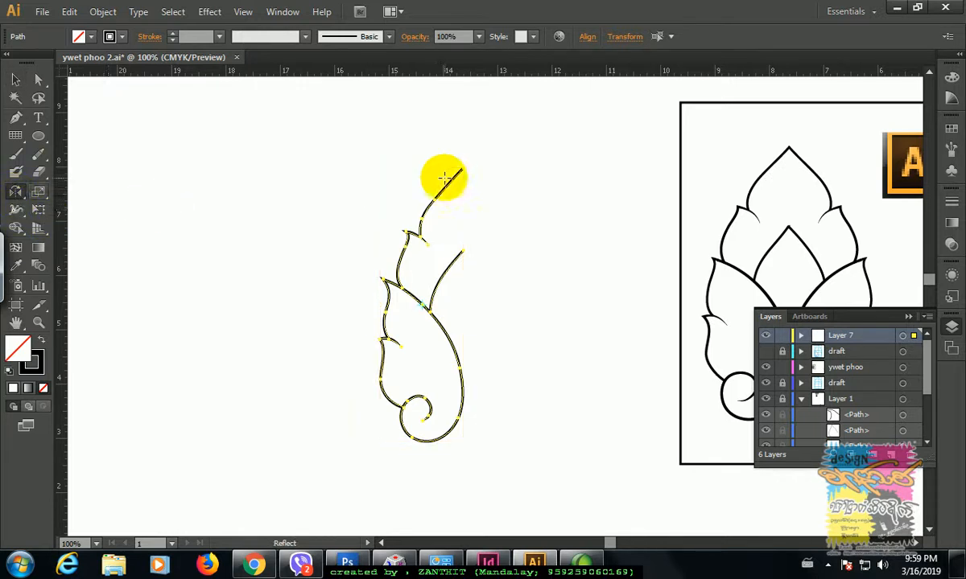
left_click(766, 349)
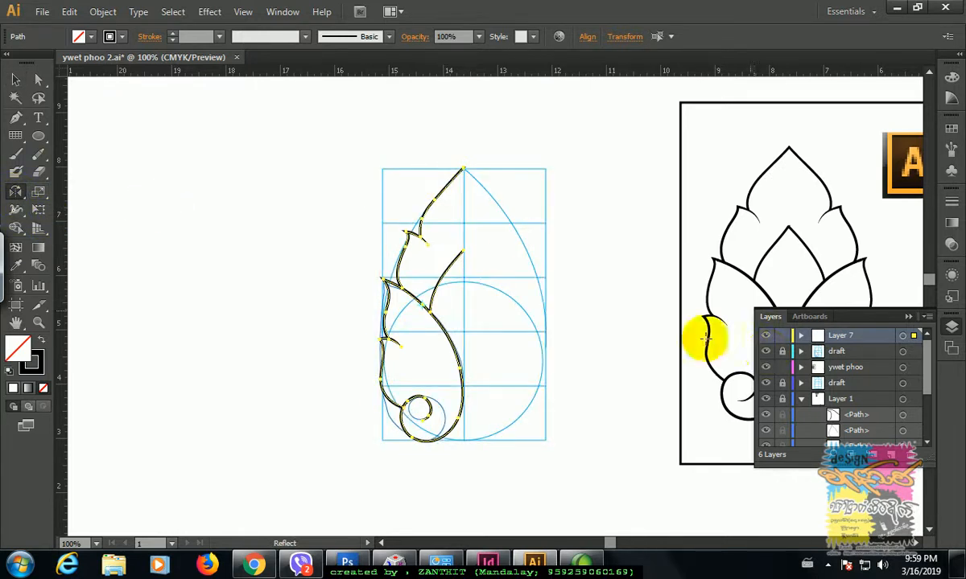
left_click(464, 235, "alt")
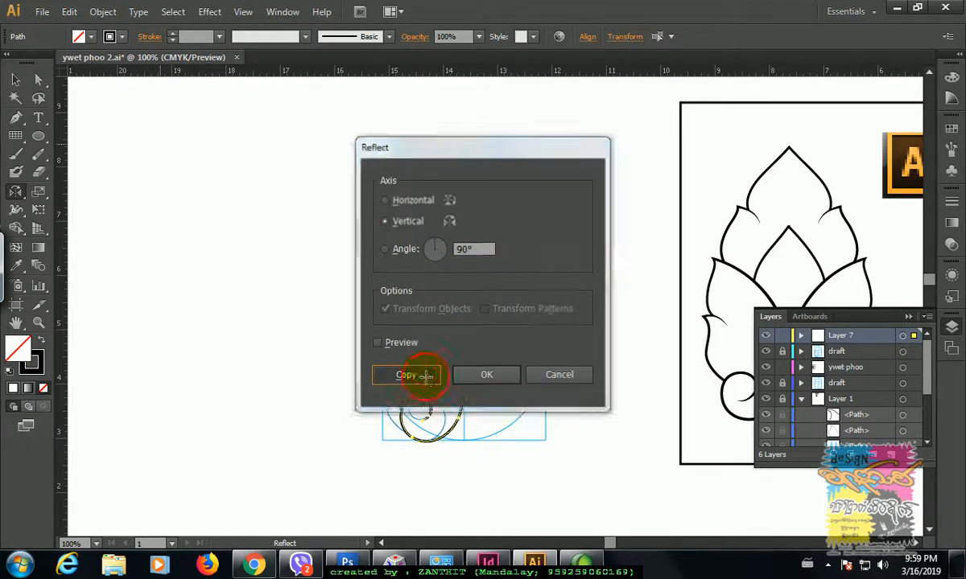
left_click(426, 378)
left_click(17, 81)
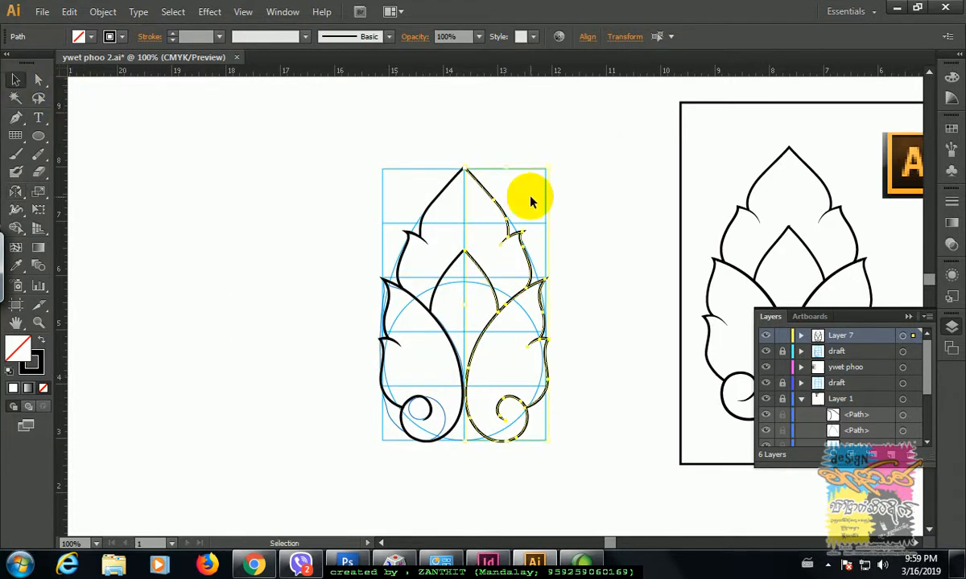
left_click(572, 217)
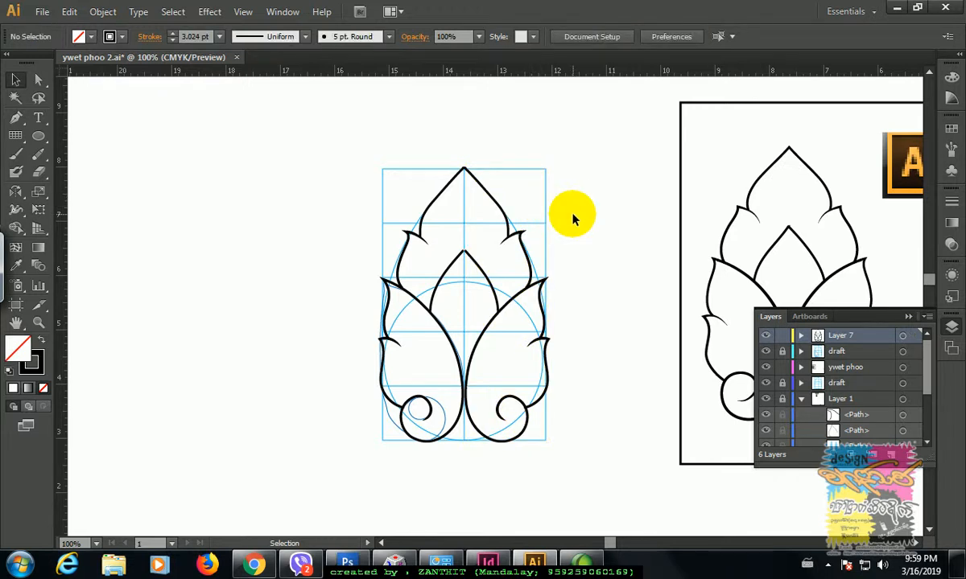
Average the two outer lobe end points at the ornament's tip along both axes and join them into one path.
key("ctrl+equal")
key("ctrl+equal")
left_click_drag(464, 168, 452, 291)
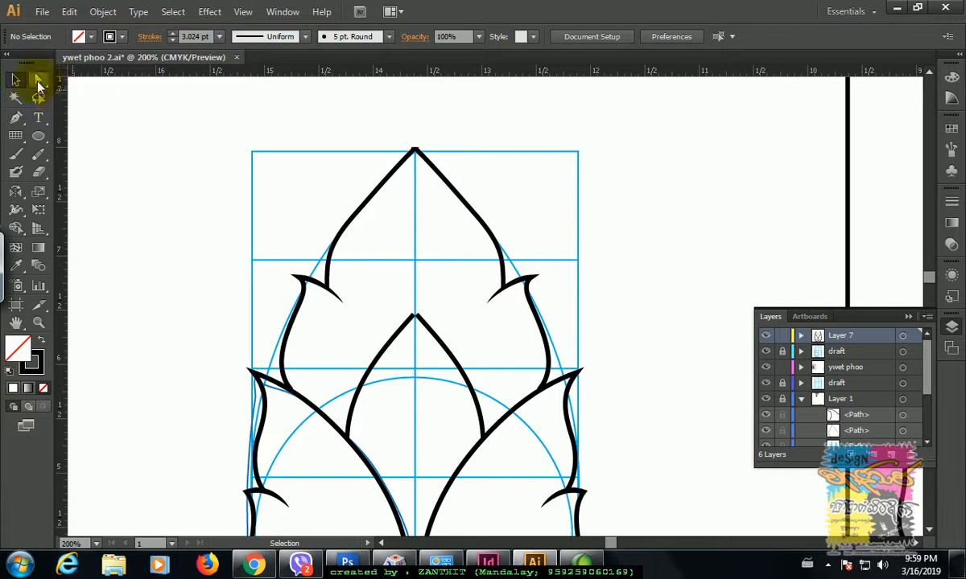
left_click(37, 81)
left_click(417, 151)
right_click(416, 151)
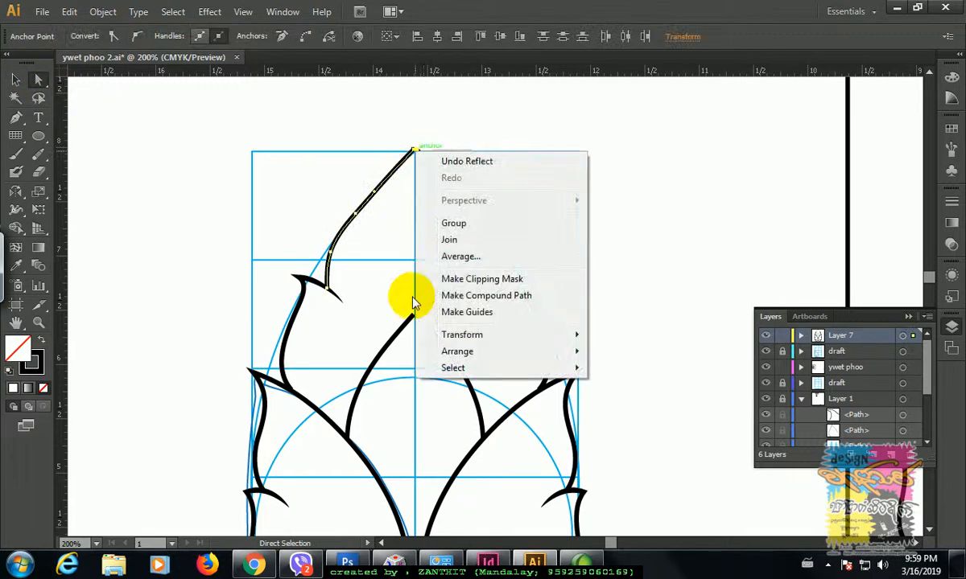
left_click(447, 257)
left_click(453, 323)
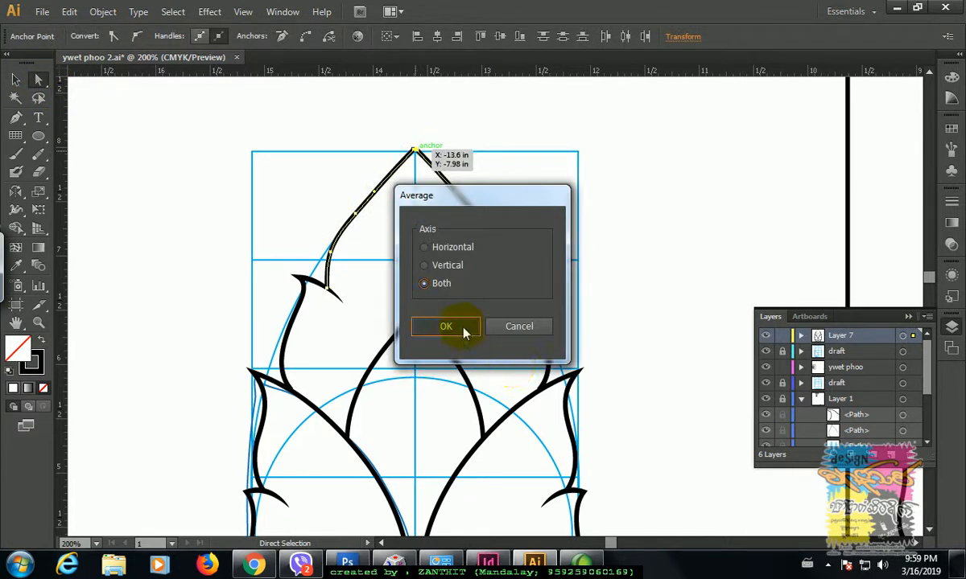
left_click(306, 40)
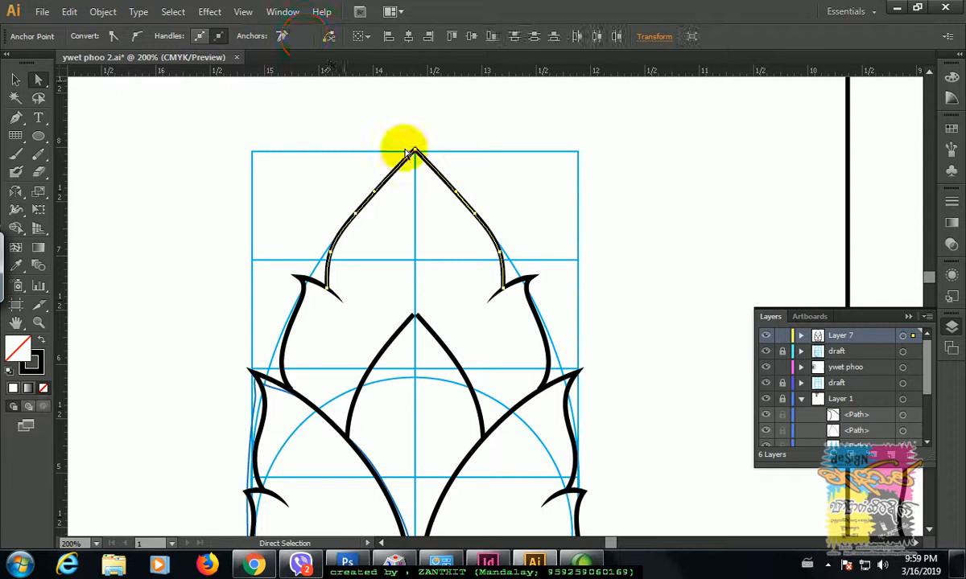
left_click(445, 127)
Average the two end points at the inner central leaf's tip along both axes and join them.
left_click_drag(377, 284, 430, 326)
right_click(416, 312)
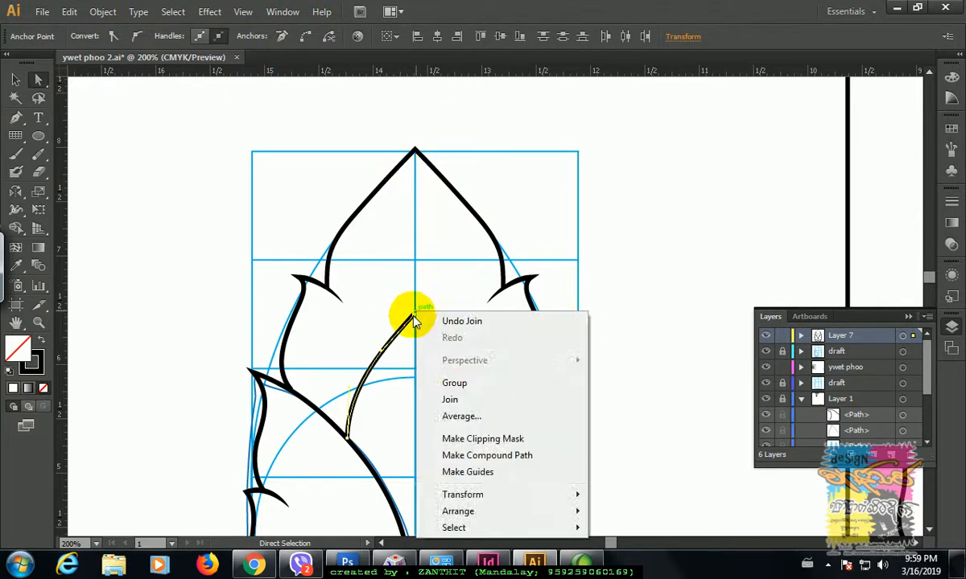
left_click(492, 417)
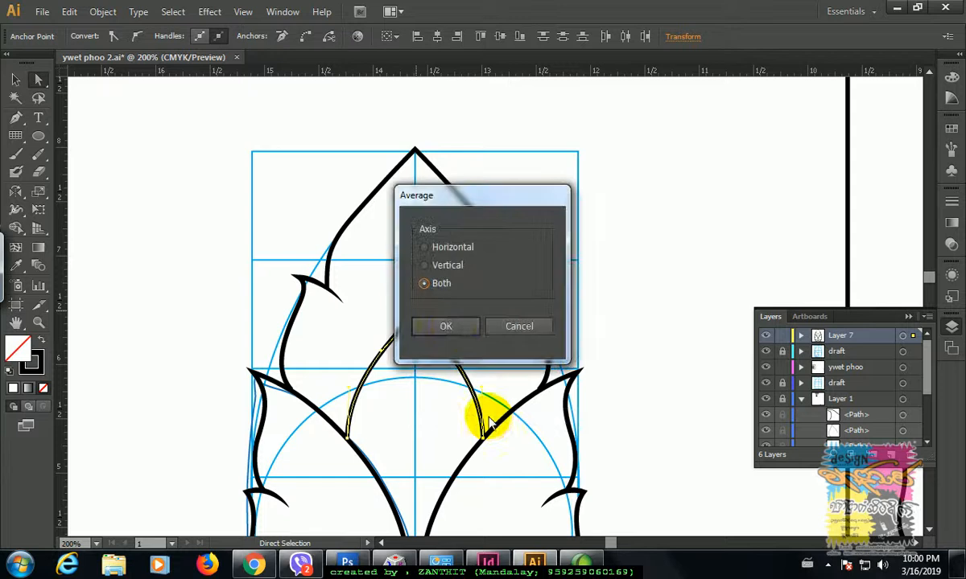
left_click(452, 328)
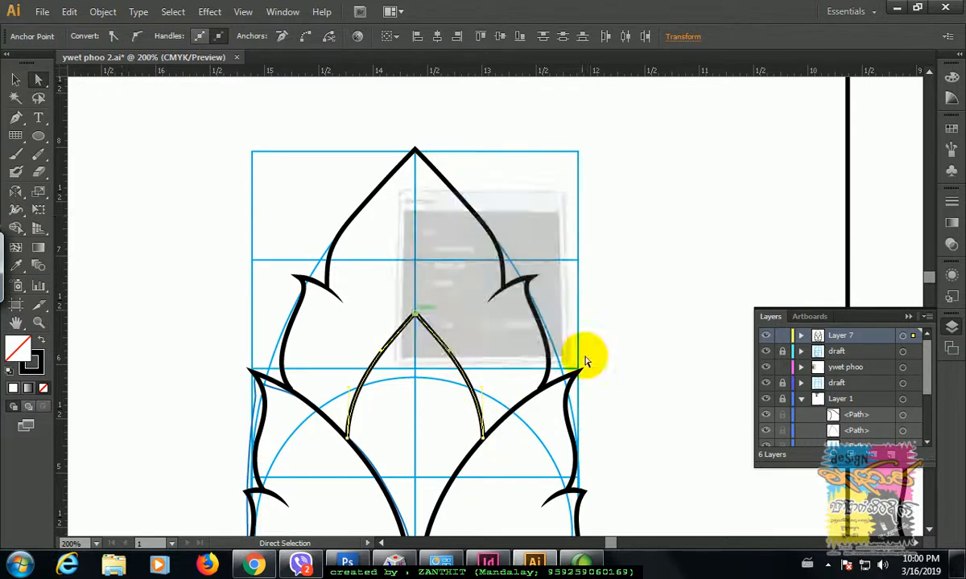
left_click(304, 46)
left_click(612, 243)
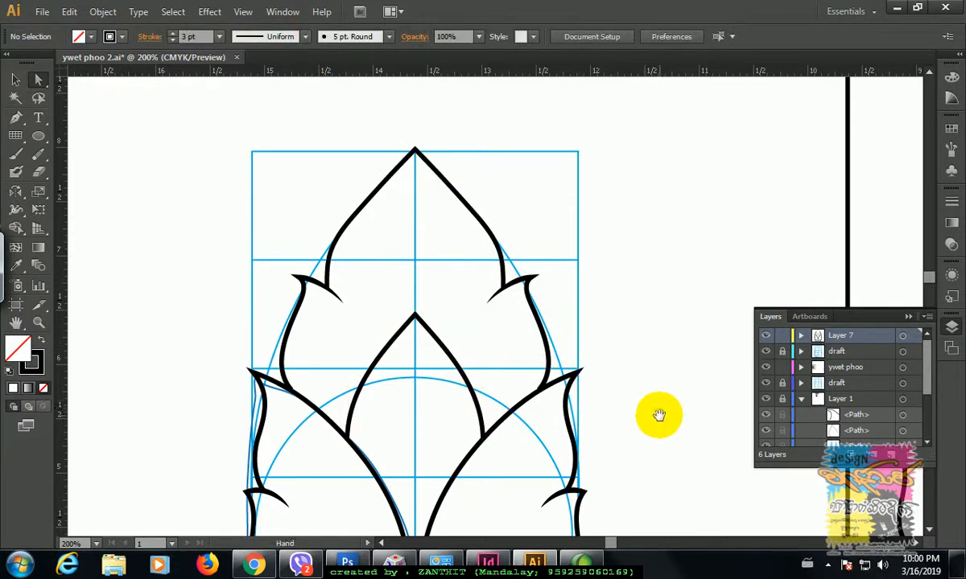
Place a duplicate of the complete ornament line art on the empty canvas to the left of the construction grid.
left_click_drag(659, 416, 636, 302)
left_click_drag(636, 340, 639, 263)
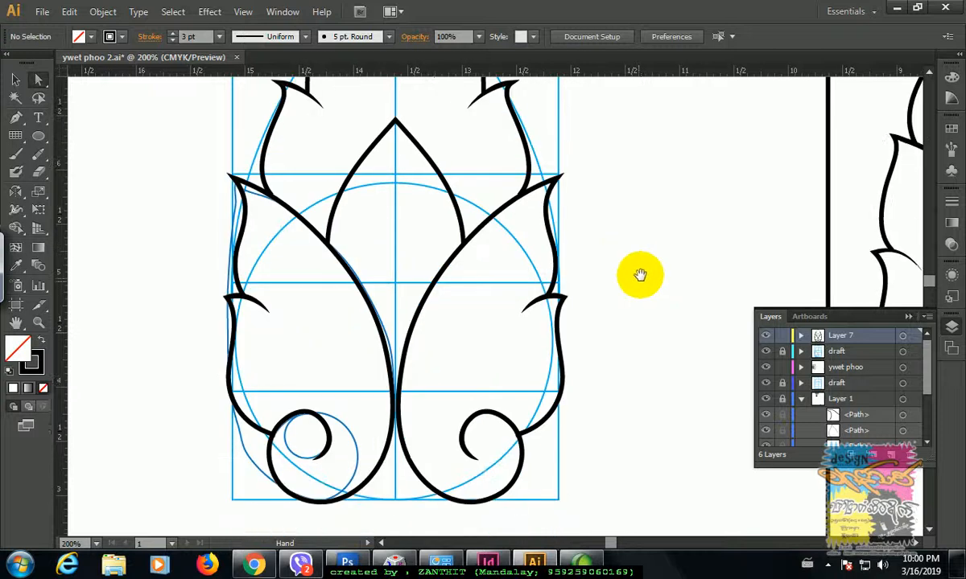
key("ctrl+minus")
key("ctrl+minus")
key("ctrl+minus")
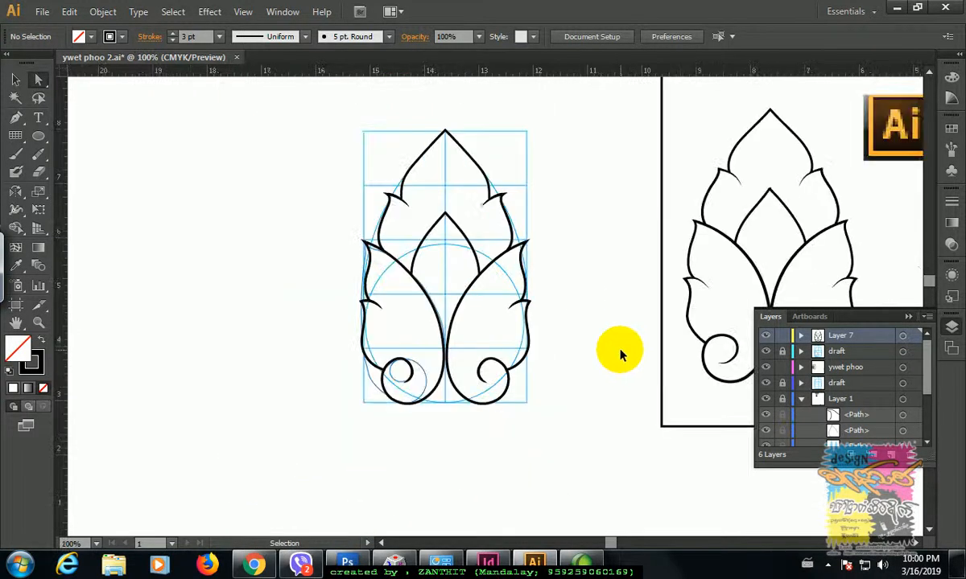
left_click_drag(373, 168, 422, 216)
left_click(14, 79)
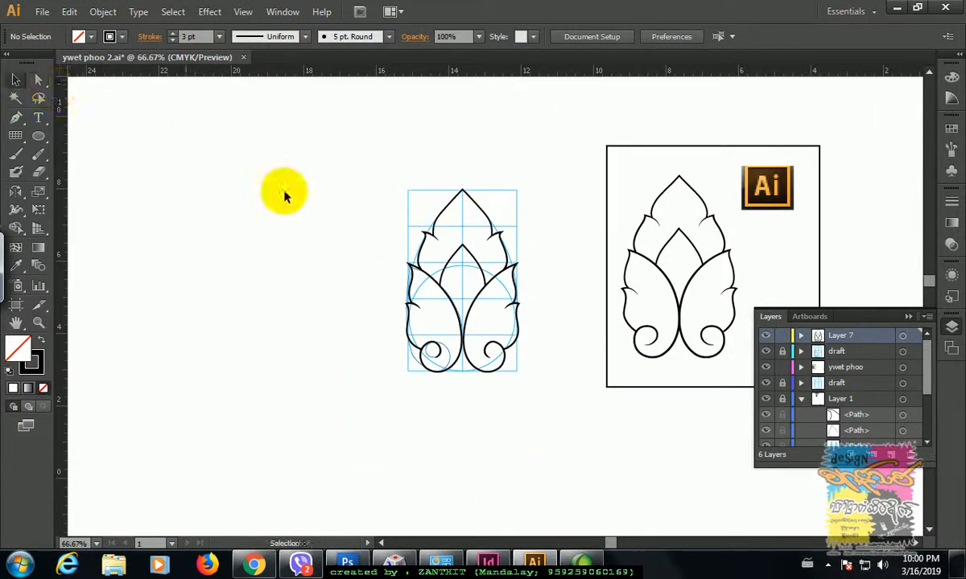
left_click_drag(373, 159, 541, 392)
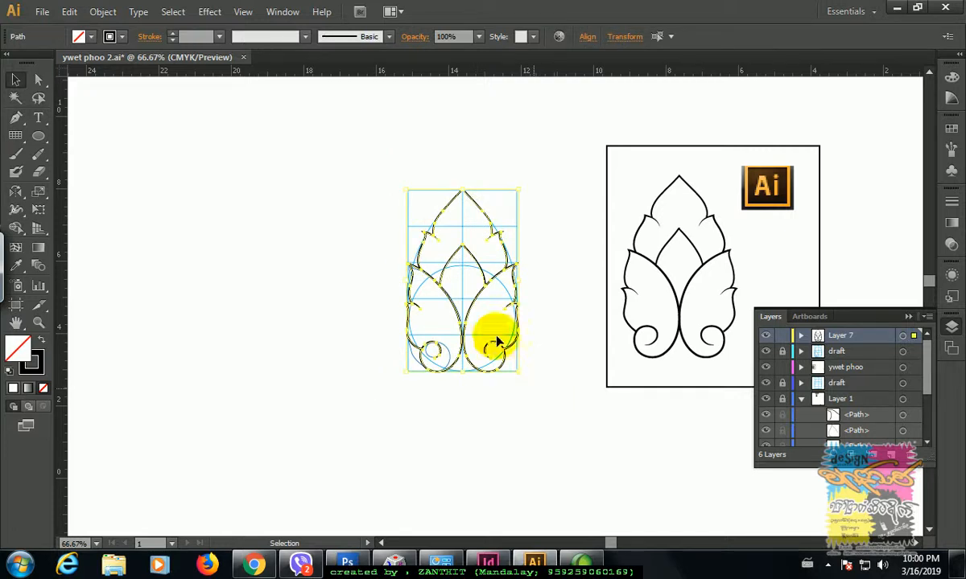
left_click_drag(431, 289, 290, 288)
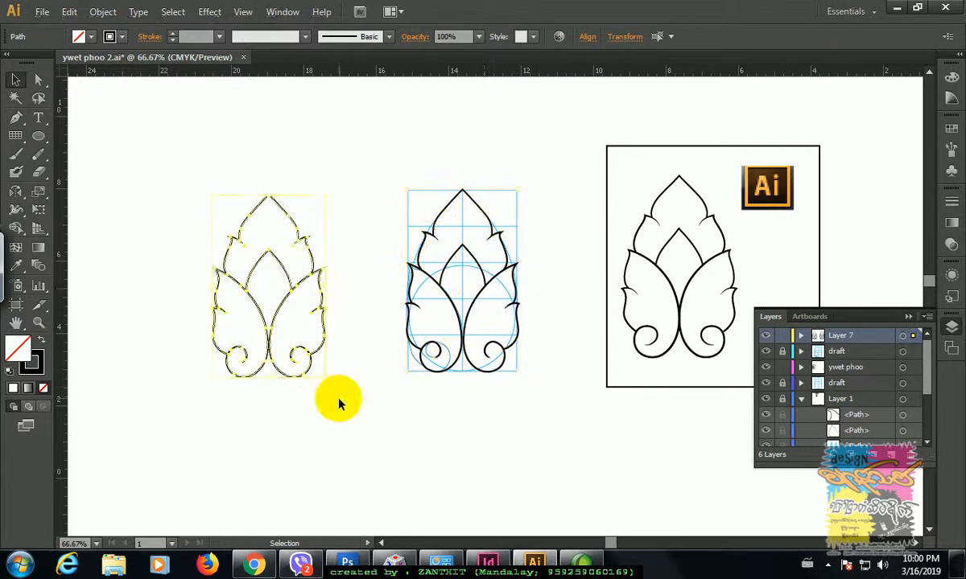
left_click(336, 397)
Examine the finished ornaments, the framed reference and title text, and the business card's contact details up close.
left_click_drag(310, 422, 349, 415)
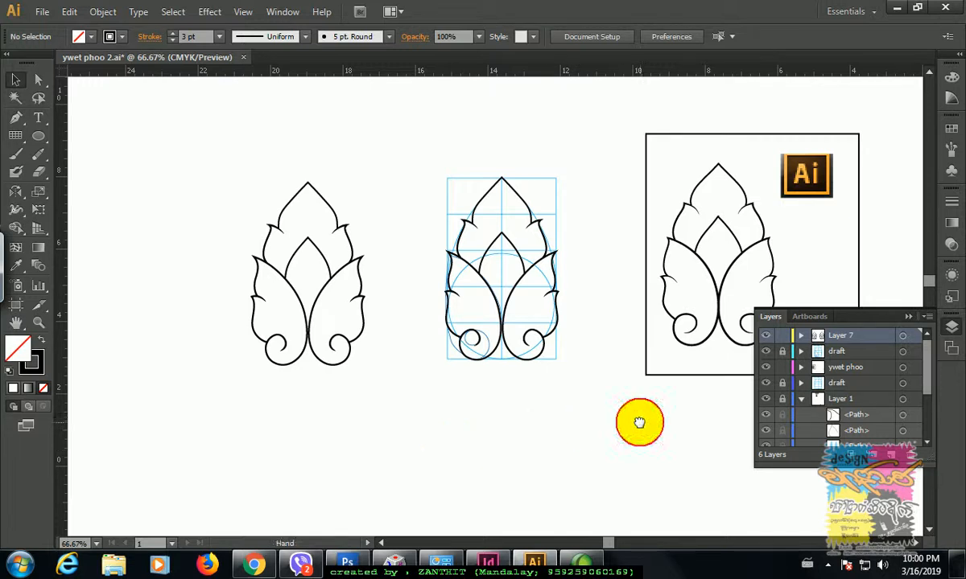
left_click_drag(641, 423, 474, 414)
left_click_drag(641, 396, 423, 410)
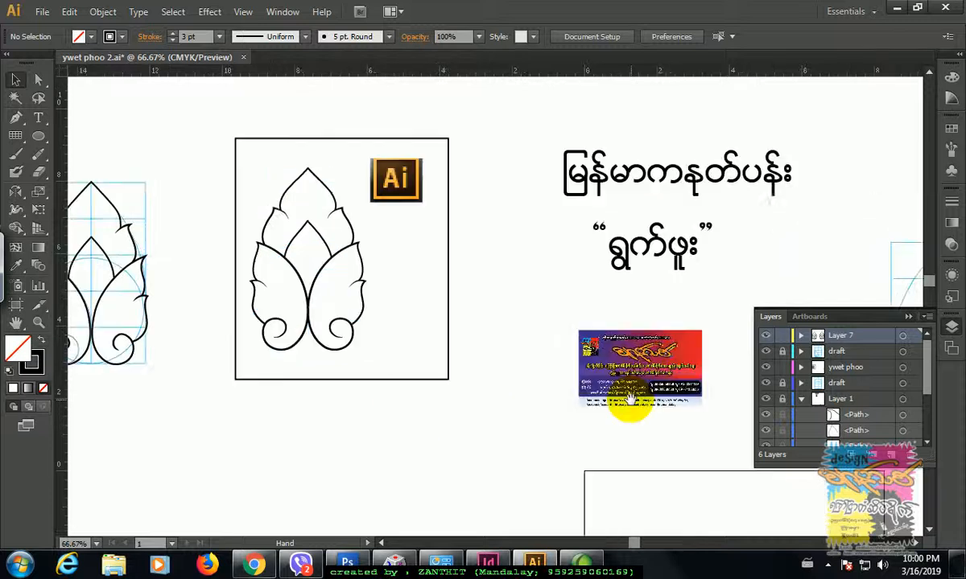
left_click_drag(625, 403, 521, 382)
left_click_drag(661, 405, 441, 356)
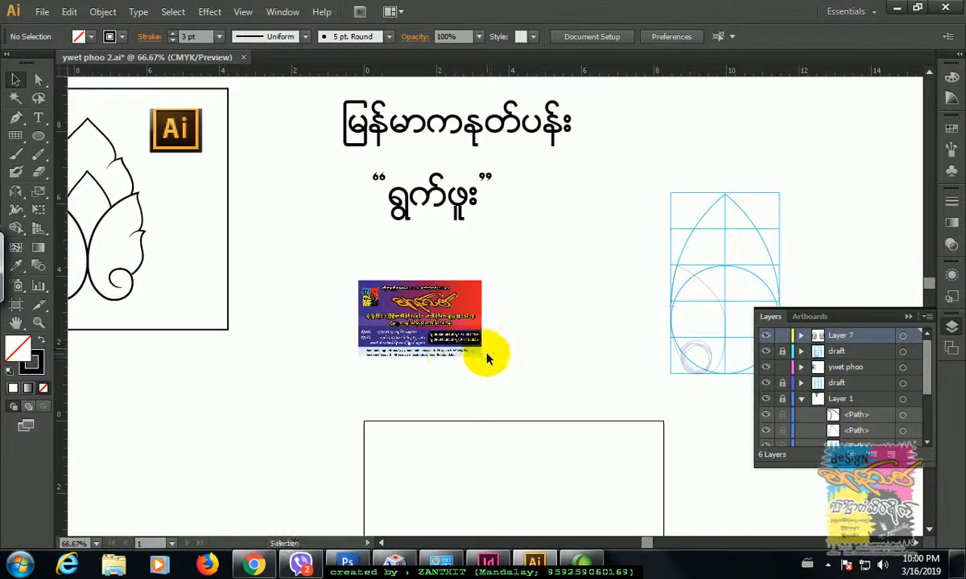
key("ctrl+plus")
key("ctrl+plus")
key("ctrl+plus")
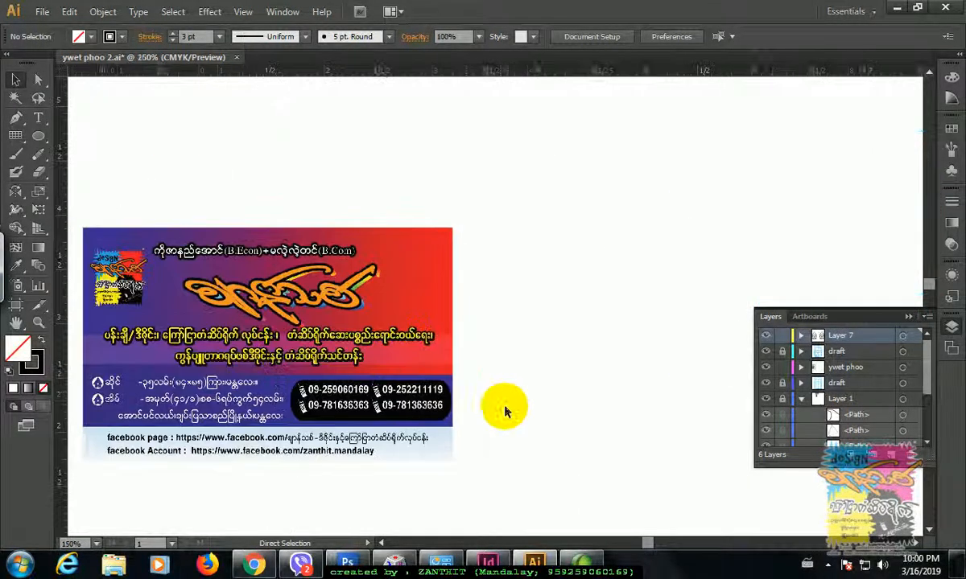
left_click_drag(525, 388, 577, 352)
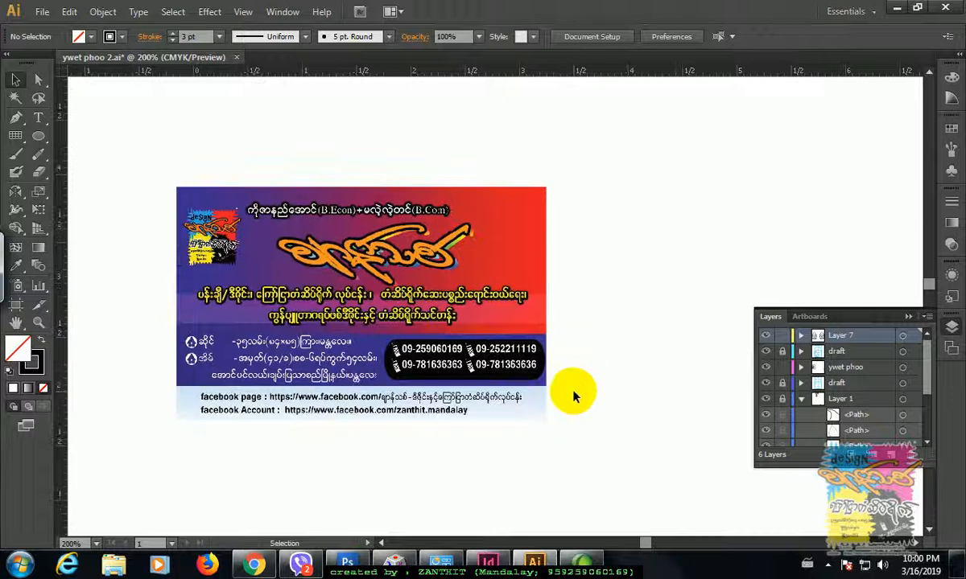
key("ctrl+plus")
left_click_drag(583, 404, 654, 388)
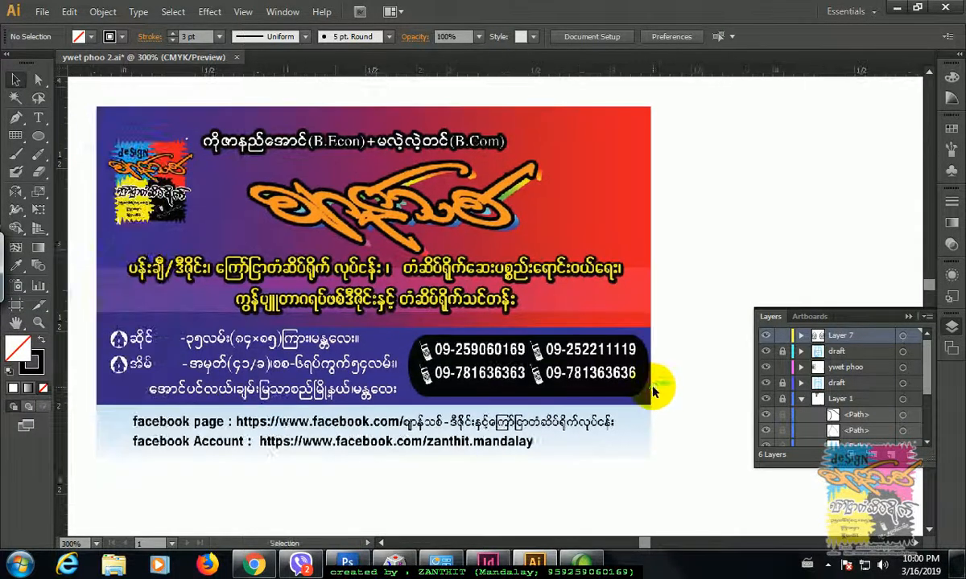